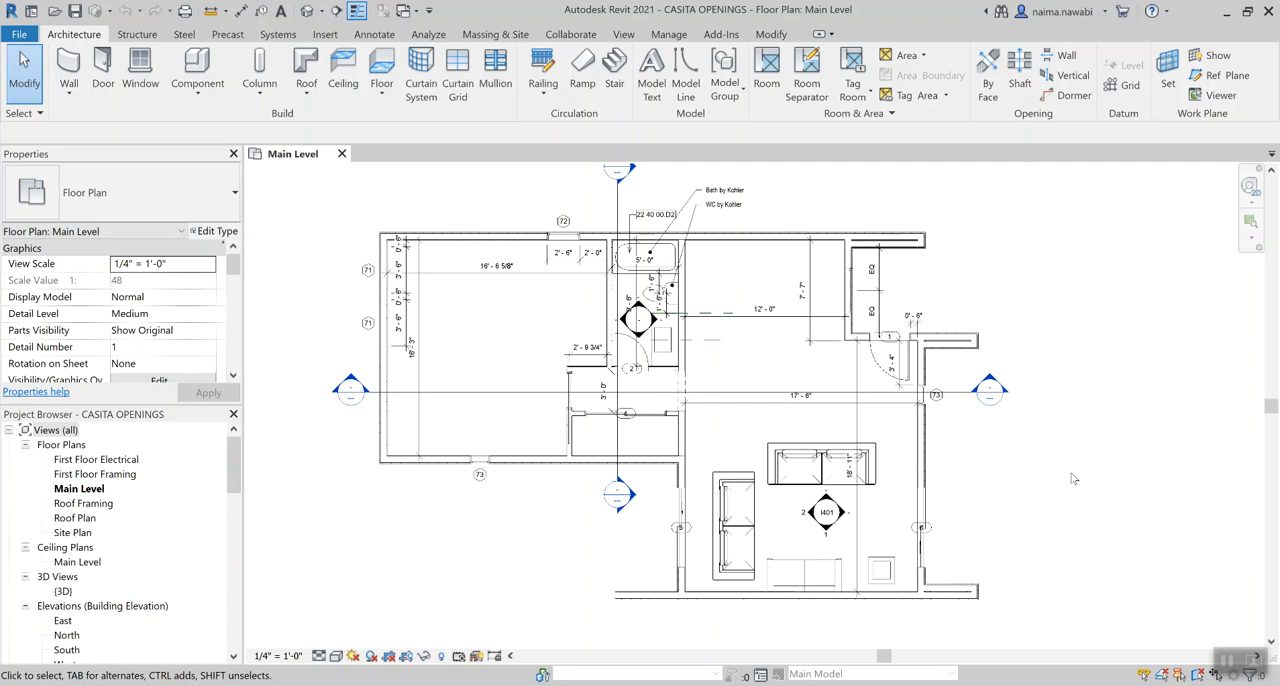
Place tagged rooms in the large west space, the bathroom, the passage below it and the small space behind door 4
{"action": "scroll", "coordinate": [1072, 478], "scroll_direction": "up", "scroll_amount": 2}
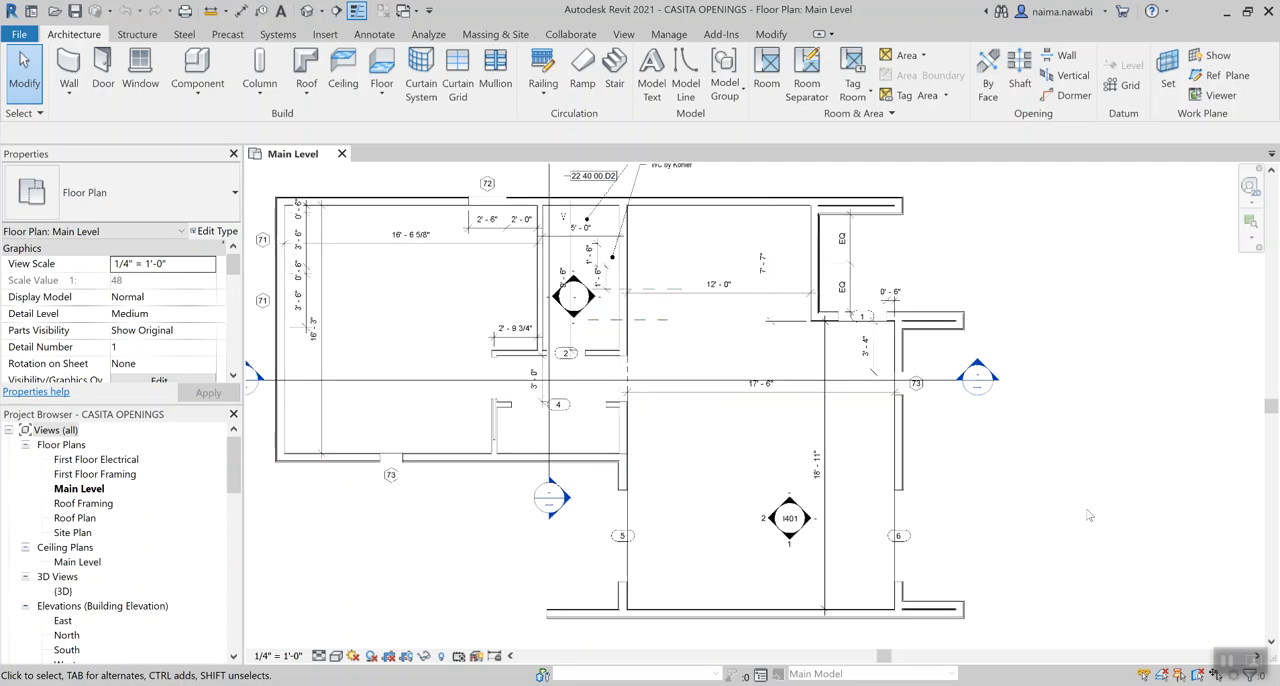
{"action": "scroll", "coordinate": [1052, 385], "scroll_direction": "down", "scroll_amount": 3}
{"action": "scroll", "coordinate": [1040, 338], "scroll_direction": "up", "scroll_amount": 2}
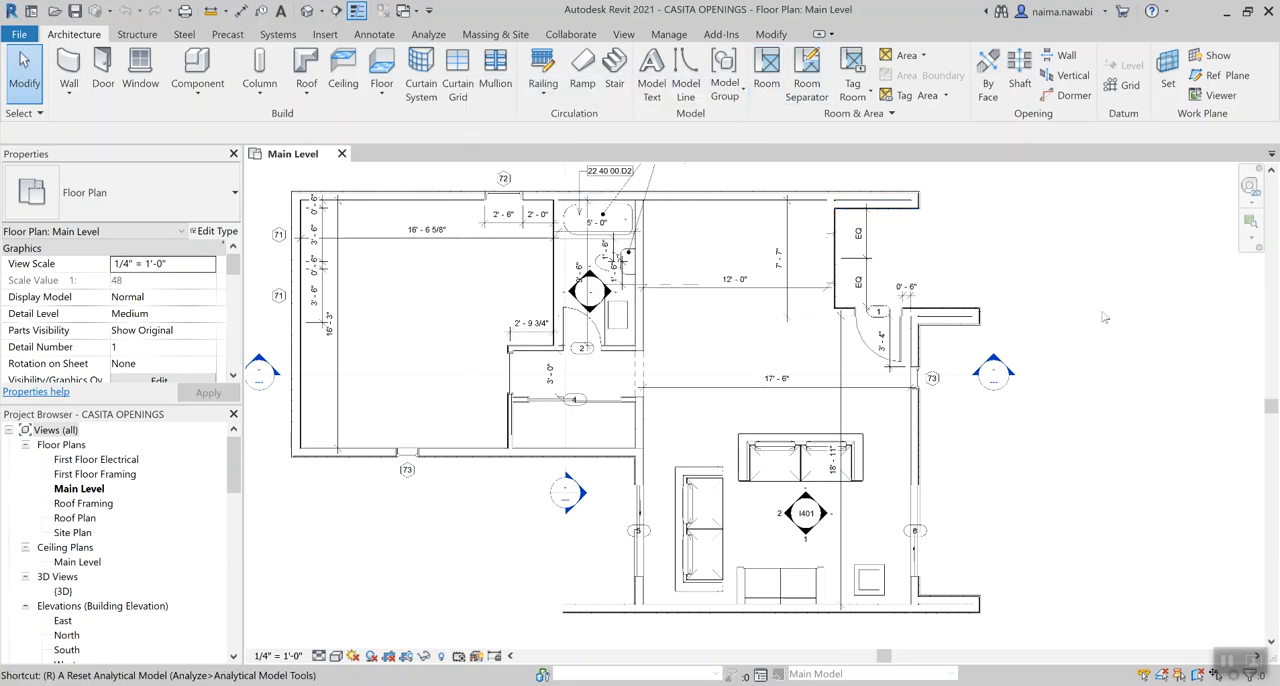
{"action": "key", "text": "r"}
{"action": "key", "text": "m"}
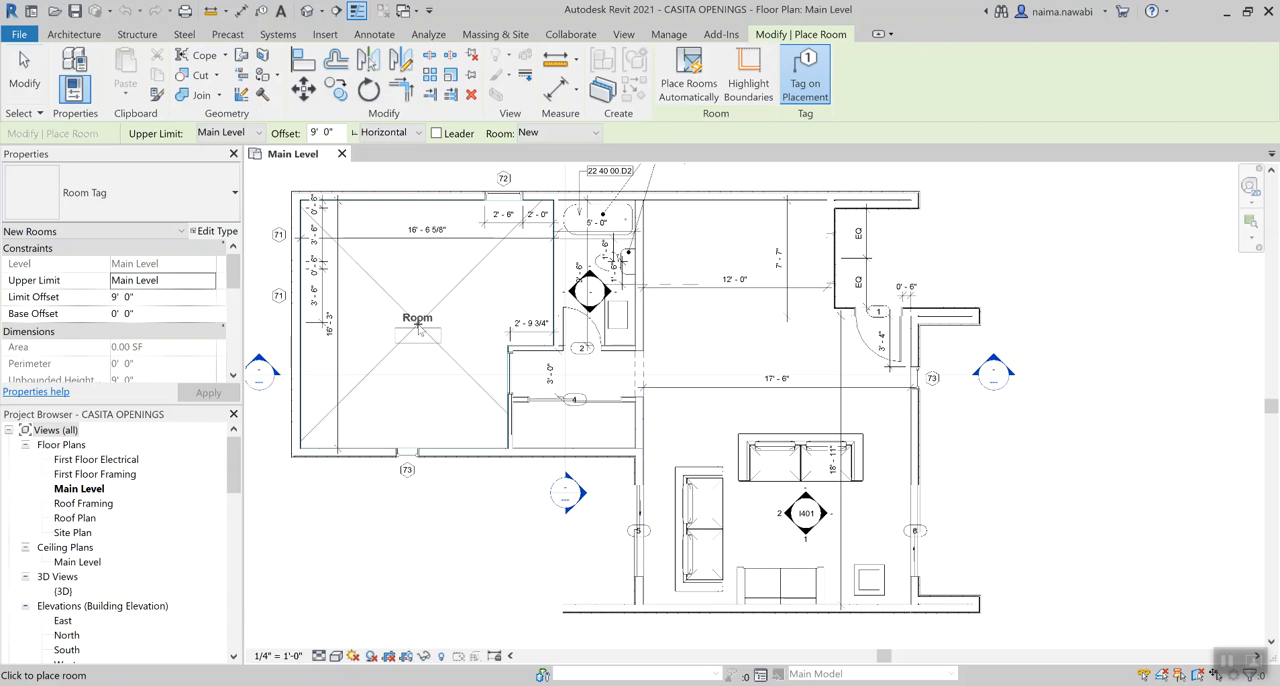
{"action": "left_click", "coordinate": [418, 326]}
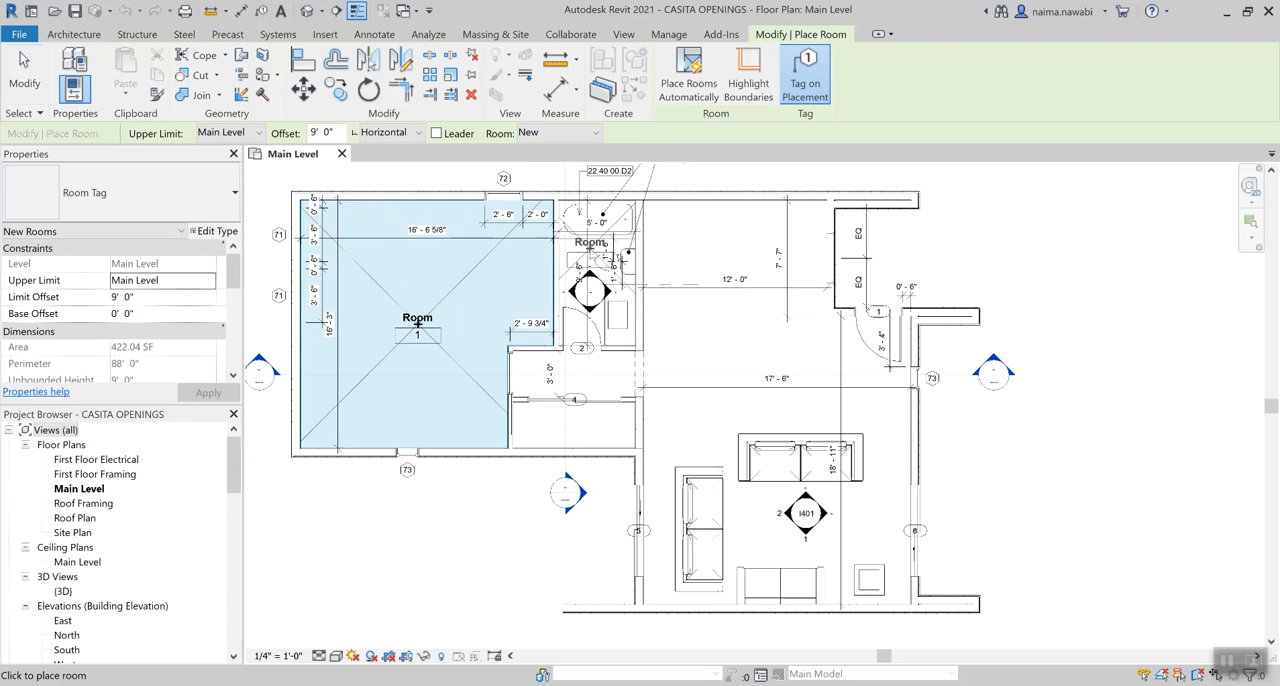
{"action": "left_click", "coordinate": [590, 248]}
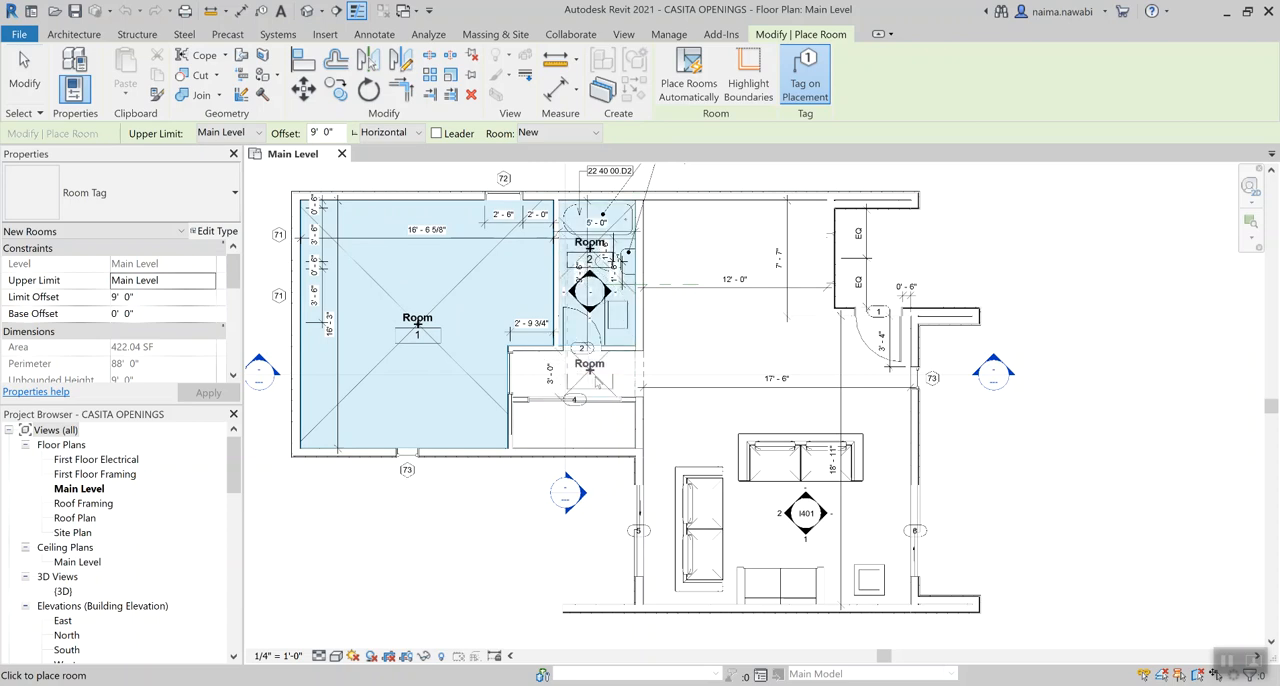
{"action": "left_click", "coordinate": [603, 372]}
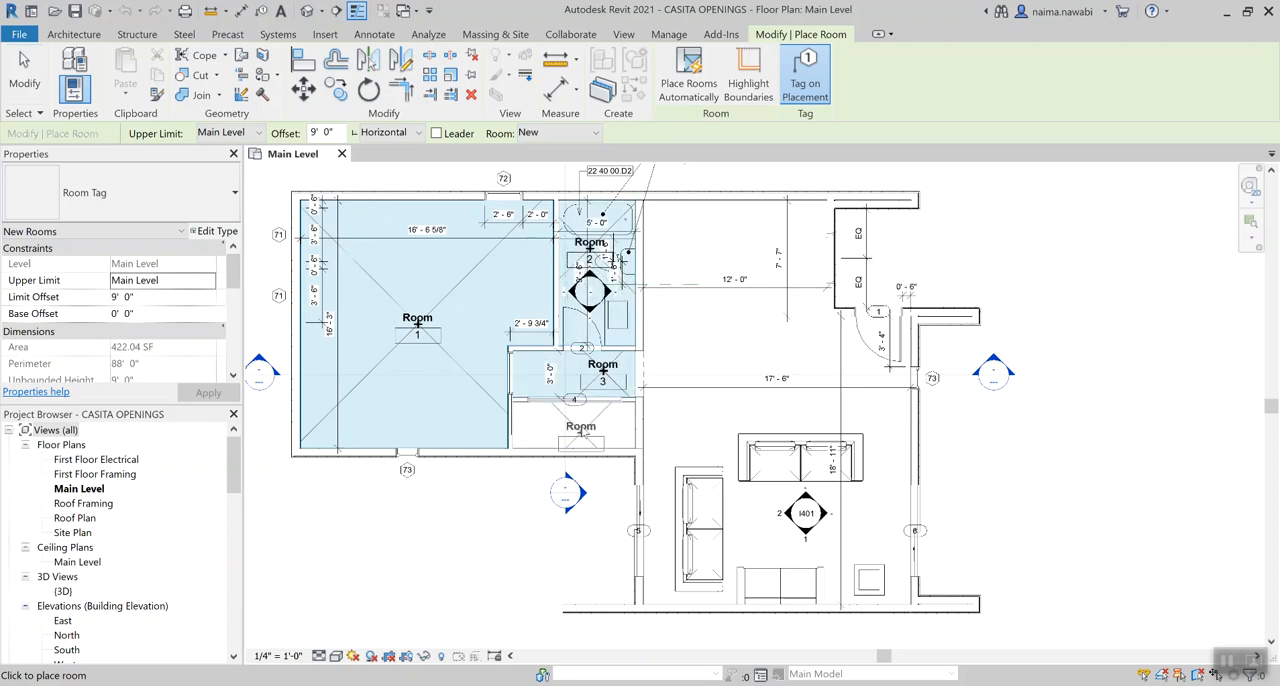
{"action": "left_click", "coordinate": [589, 424]}
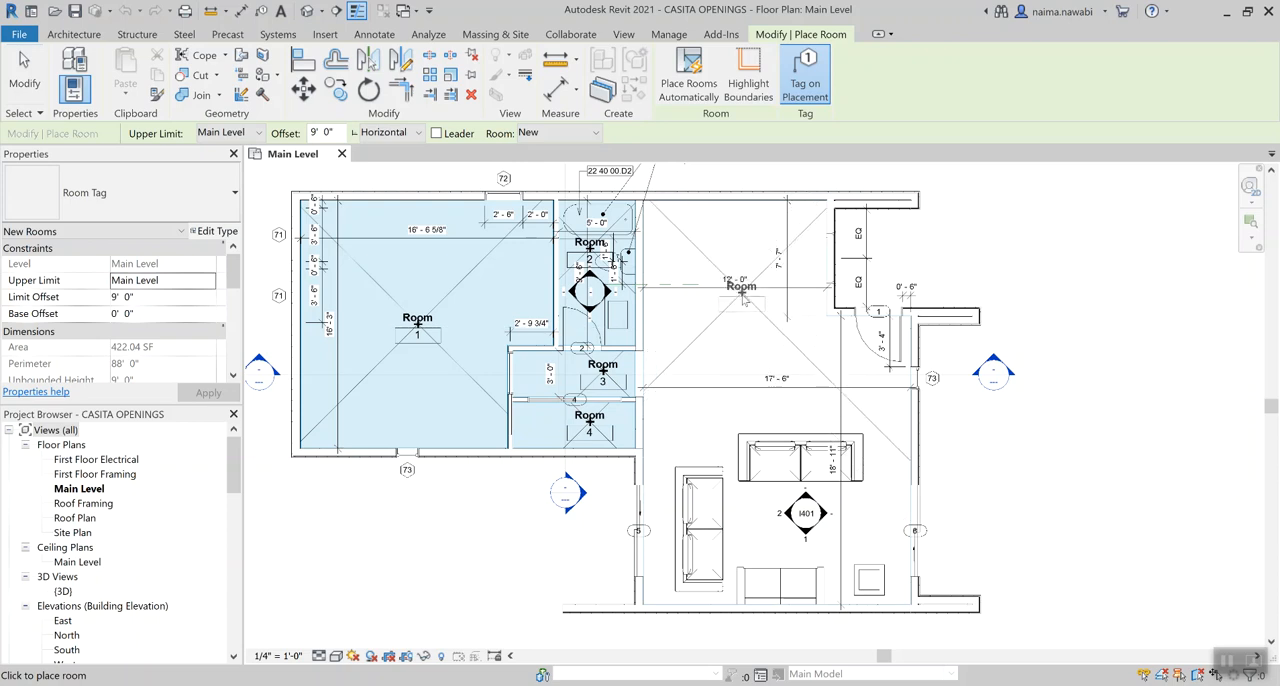
Place two tagged rooms in the large open area, one in its upper part and one beside the sofas
{"action": "scroll", "coordinate": [742, 298], "scroll_direction": "up", "scroll_amount": 3}
{"action": "scroll", "coordinate": [742, 298], "scroll_direction": "down", "scroll_amount": 2}
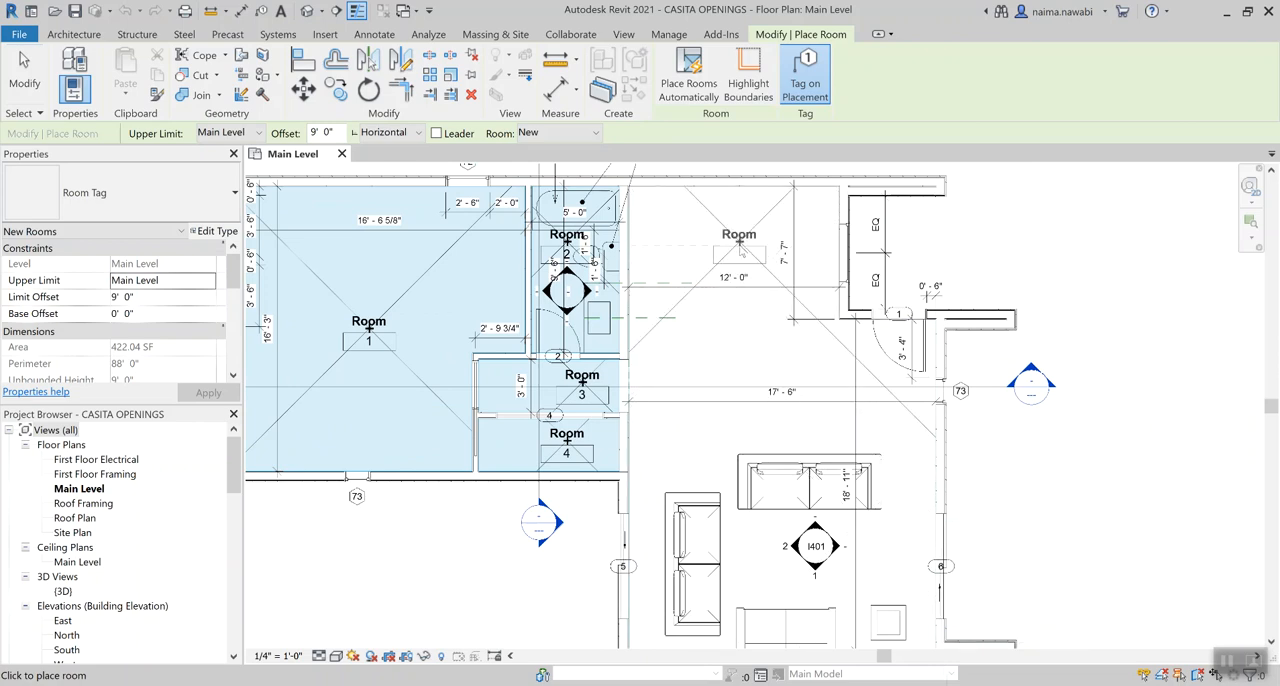
{"action": "left_click", "coordinate": [740, 240]}
{"action": "scroll", "coordinate": [740, 240], "scroll_direction": "down", "scroll_amount": 1}
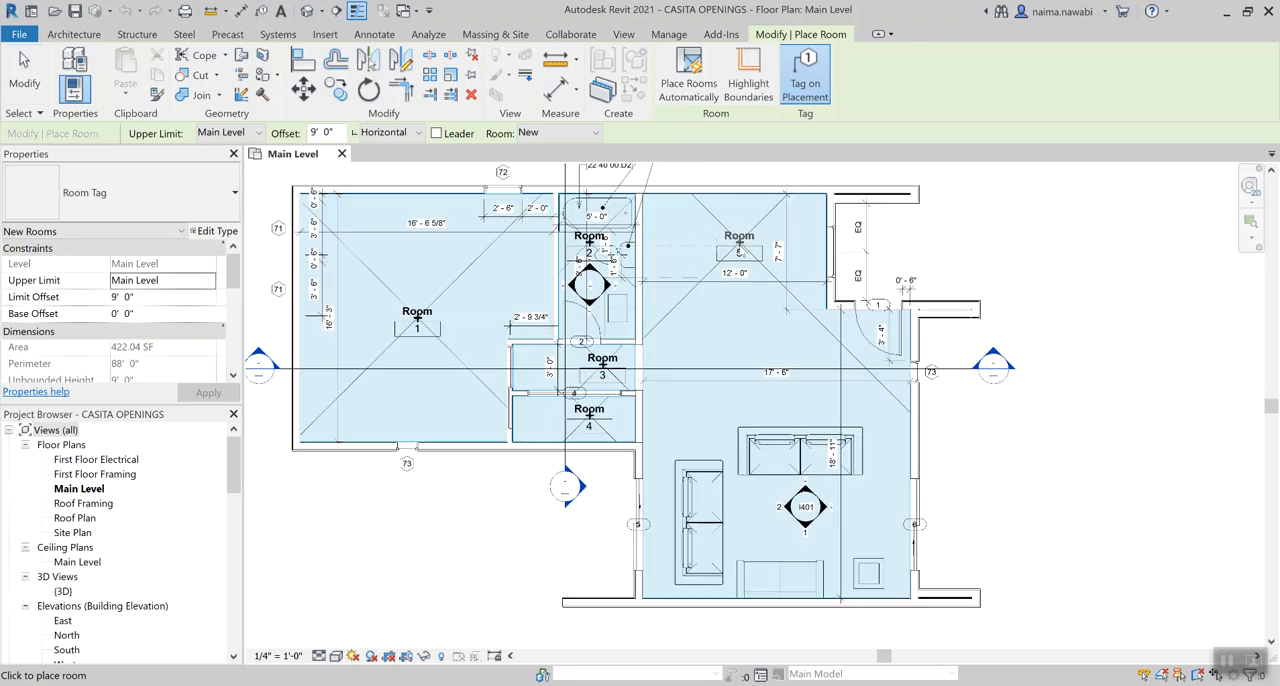
{"action": "left_click", "coordinate": [753, 522]}
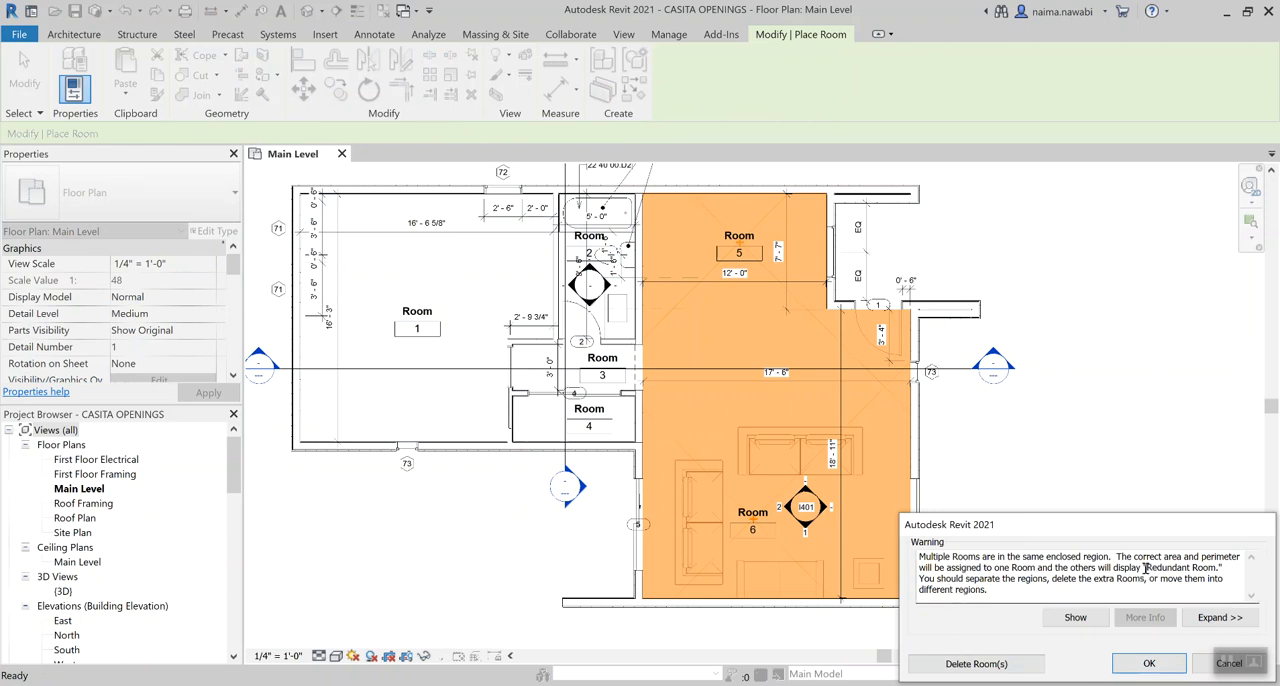
{"action": "left_click", "coordinate": [1147, 664]}
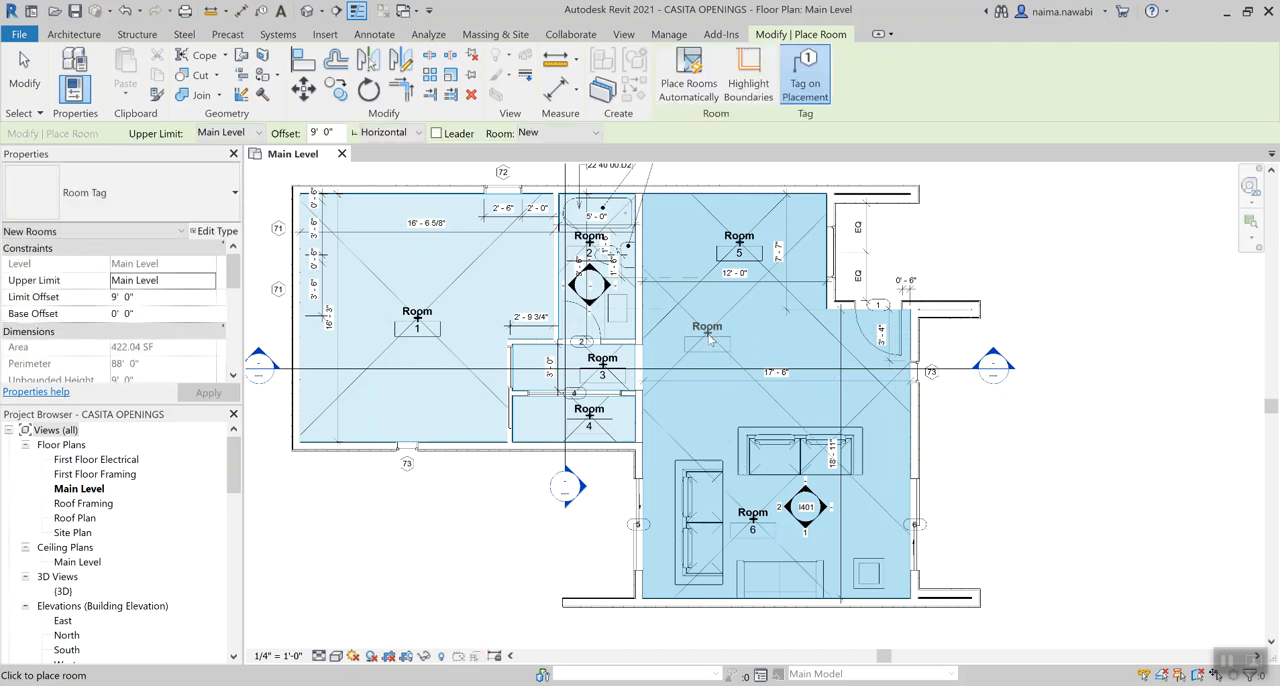
{"action": "key", "text": "Escape"}
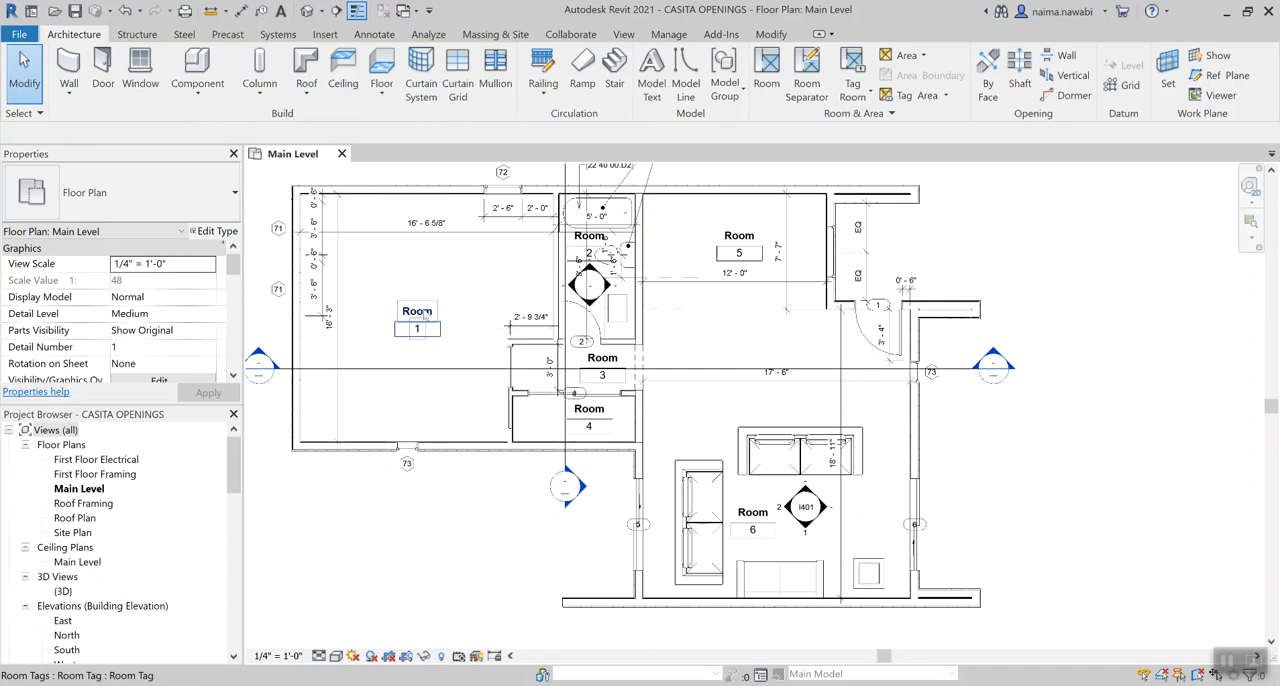
Name room 1 in the large west space Master Bedroom and number it 100
{"action": "double_click", "coordinate": [425, 310]}
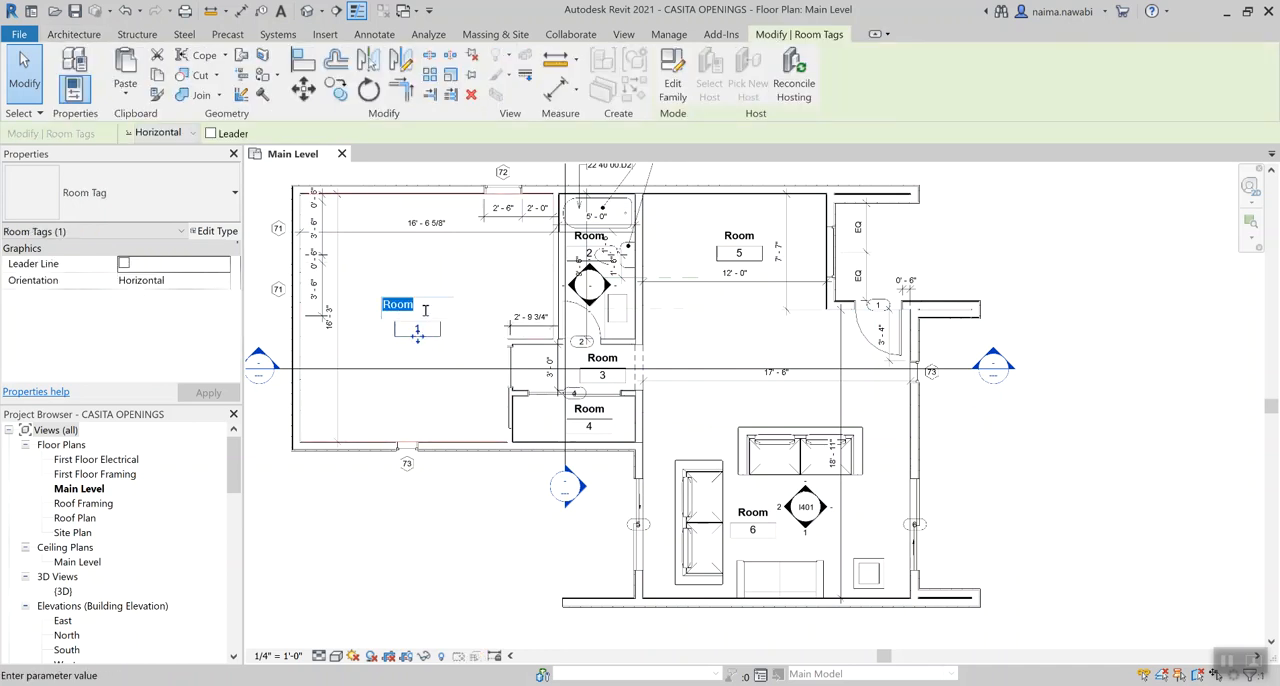
{"action": "type", "text": "Master Be"}
{"action": "type", "text": "droom"}
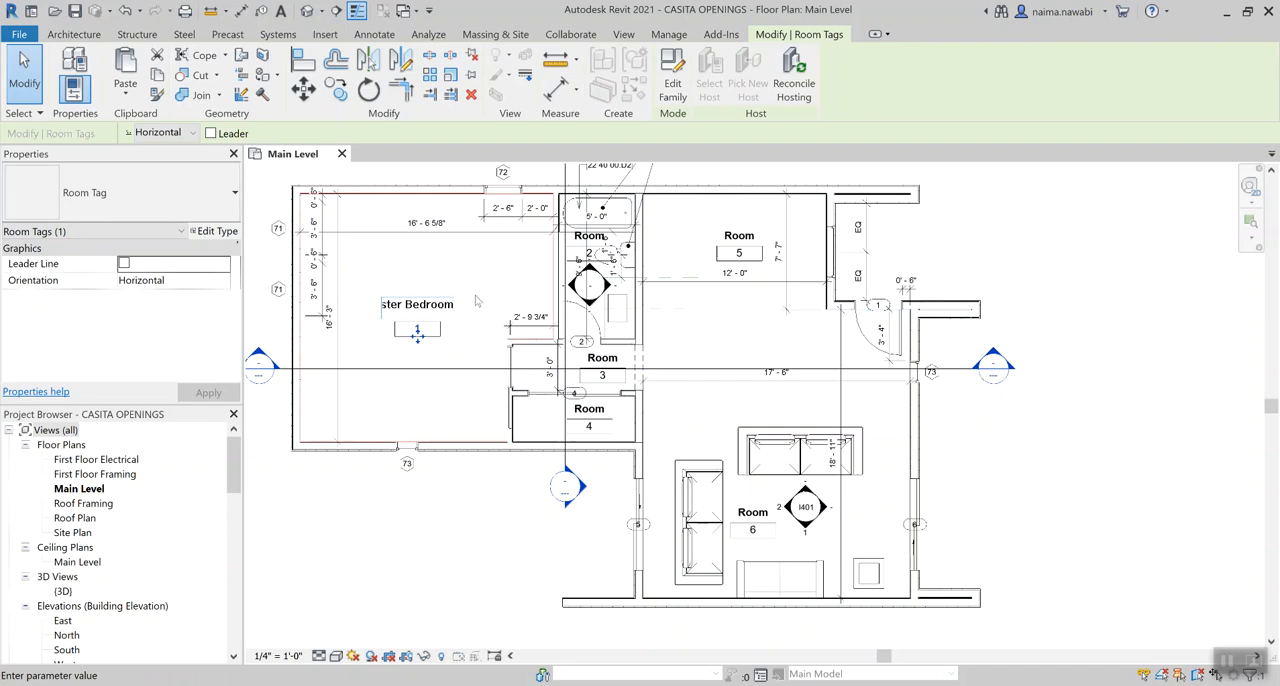
{"action": "left_click", "coordinate": [476, 300]}
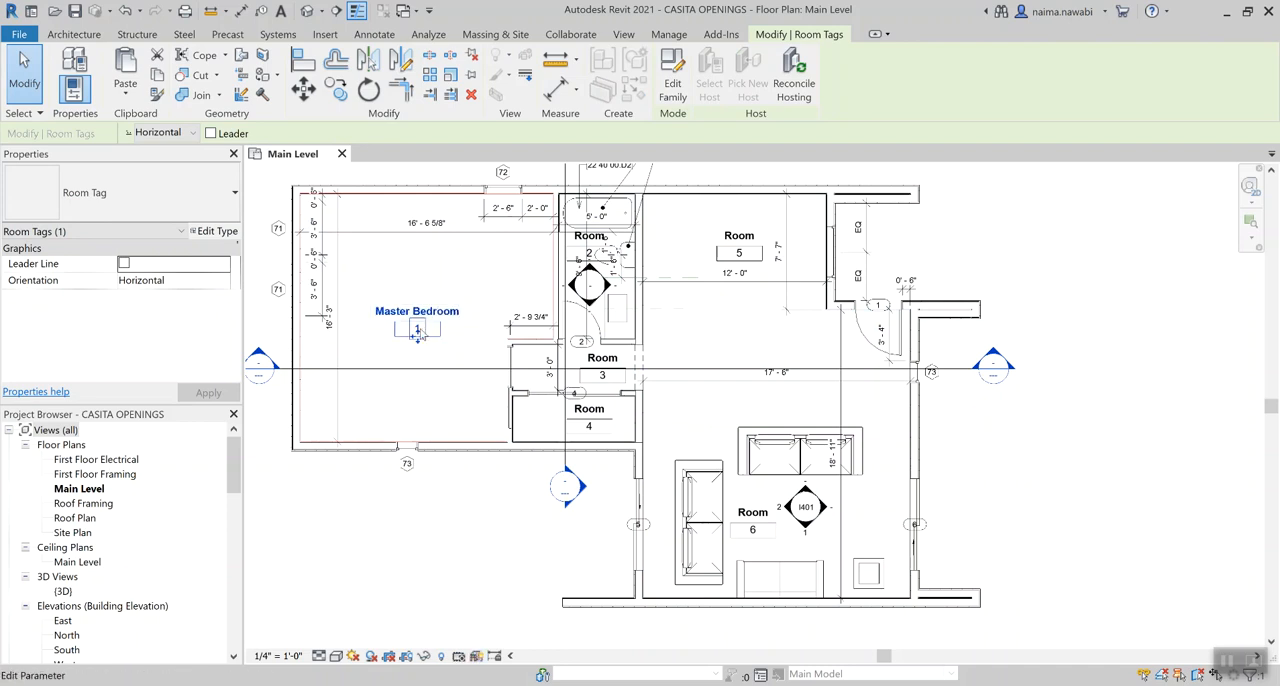
{"action": "left_click", "coordinate": [417, 331]}
{"action": "type", "text": "00"}
{"action": "key", "text": "Return"}
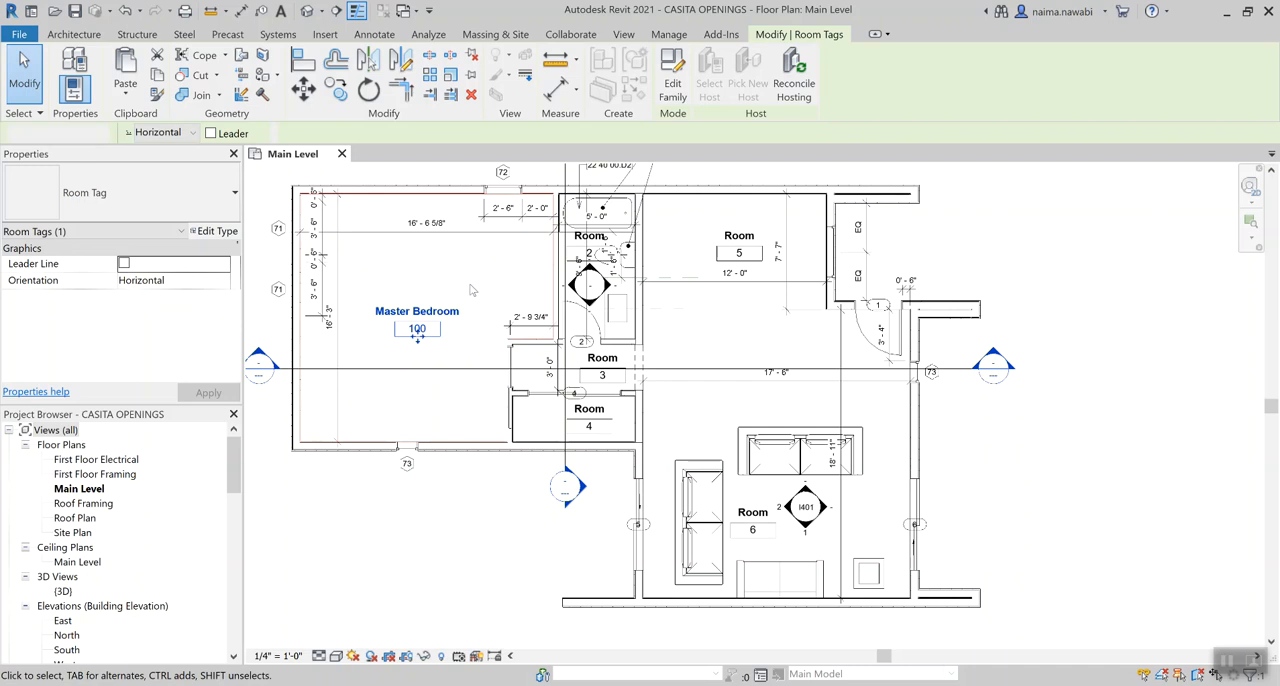
{"action": "key", "text": "Escape"}
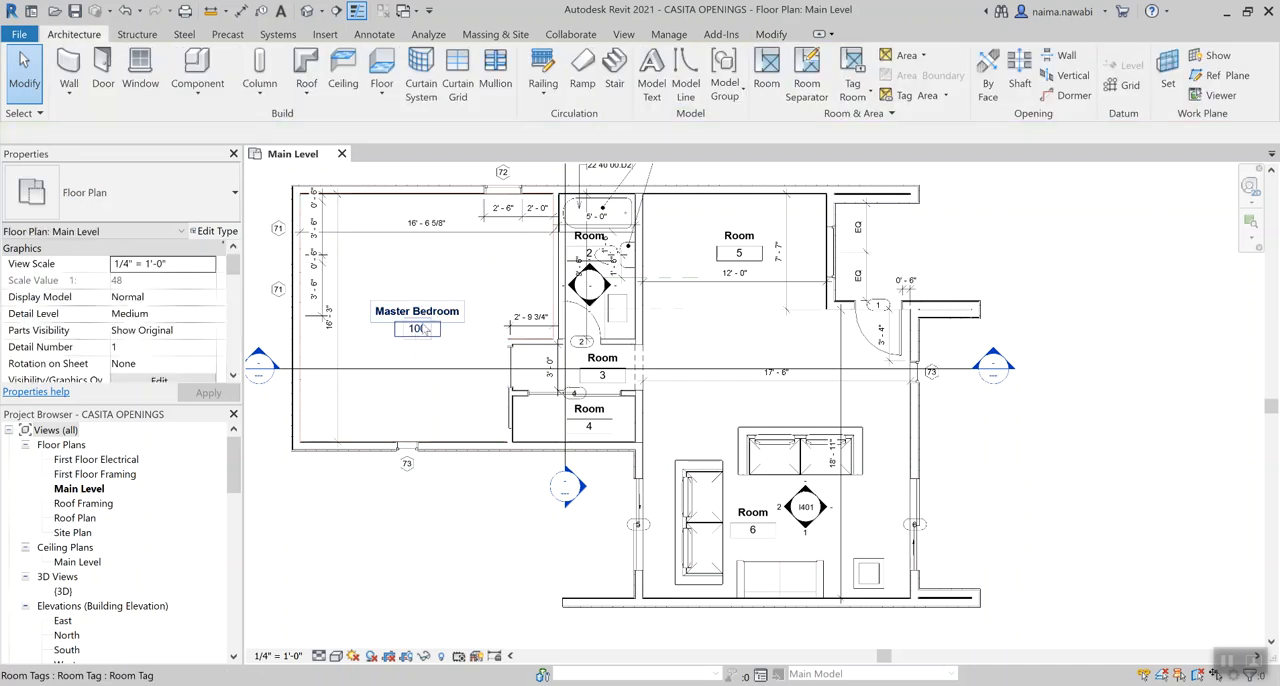
{"action": "left_click", "coordinate": [420, 336]}
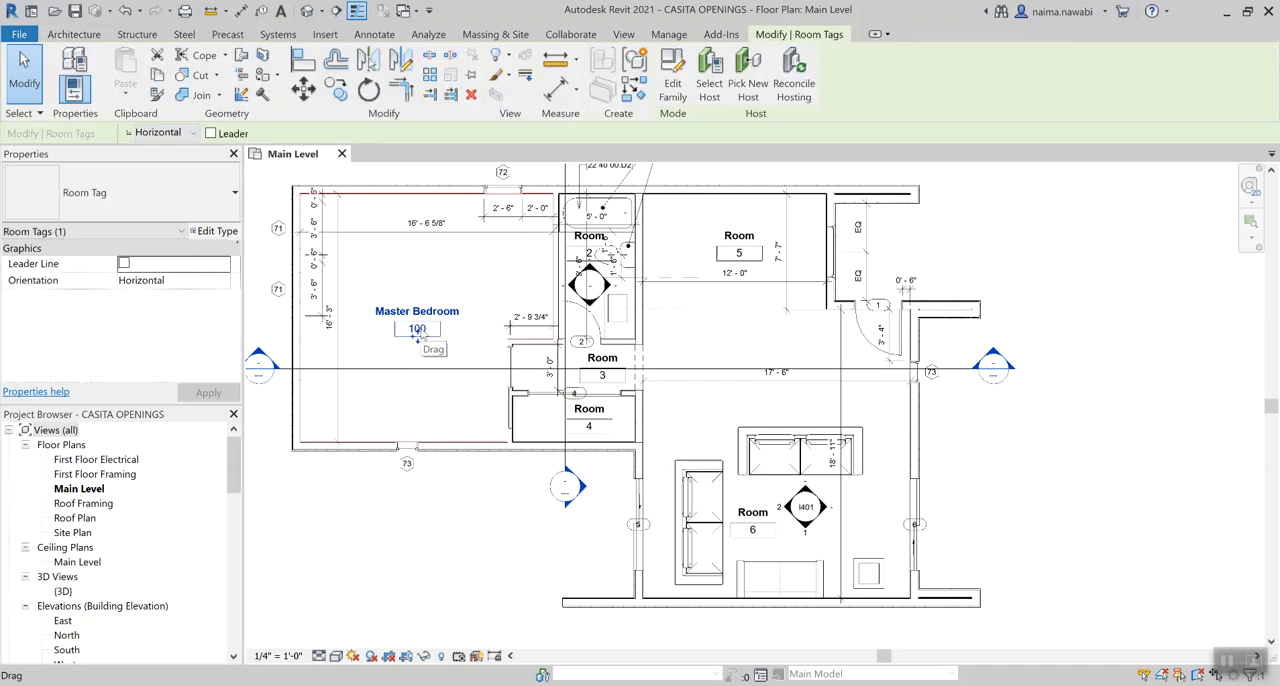
{"action": "left_click", "coordinate": [538, 275]}
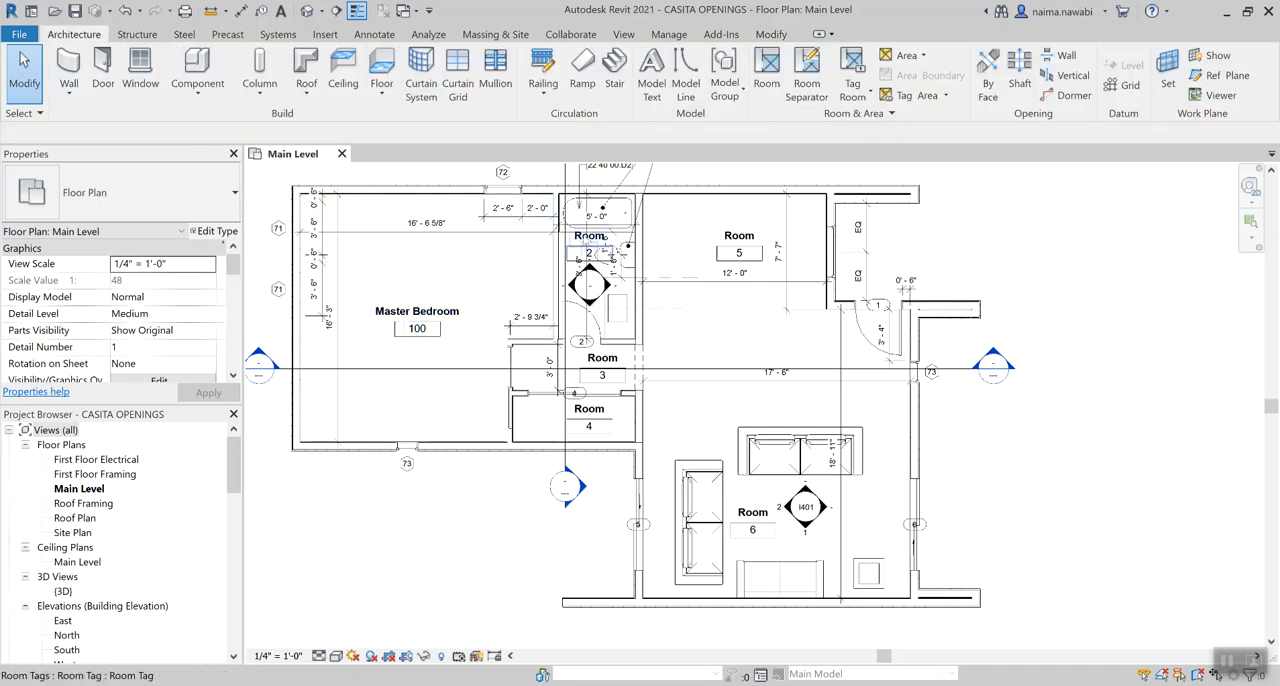
Rename the room with the bathtub to Bath and set its number to 101
{"action": "left_click", "coordinate": [581, 240]}
{"action": "left_click", "coordinate": [581, 236]}
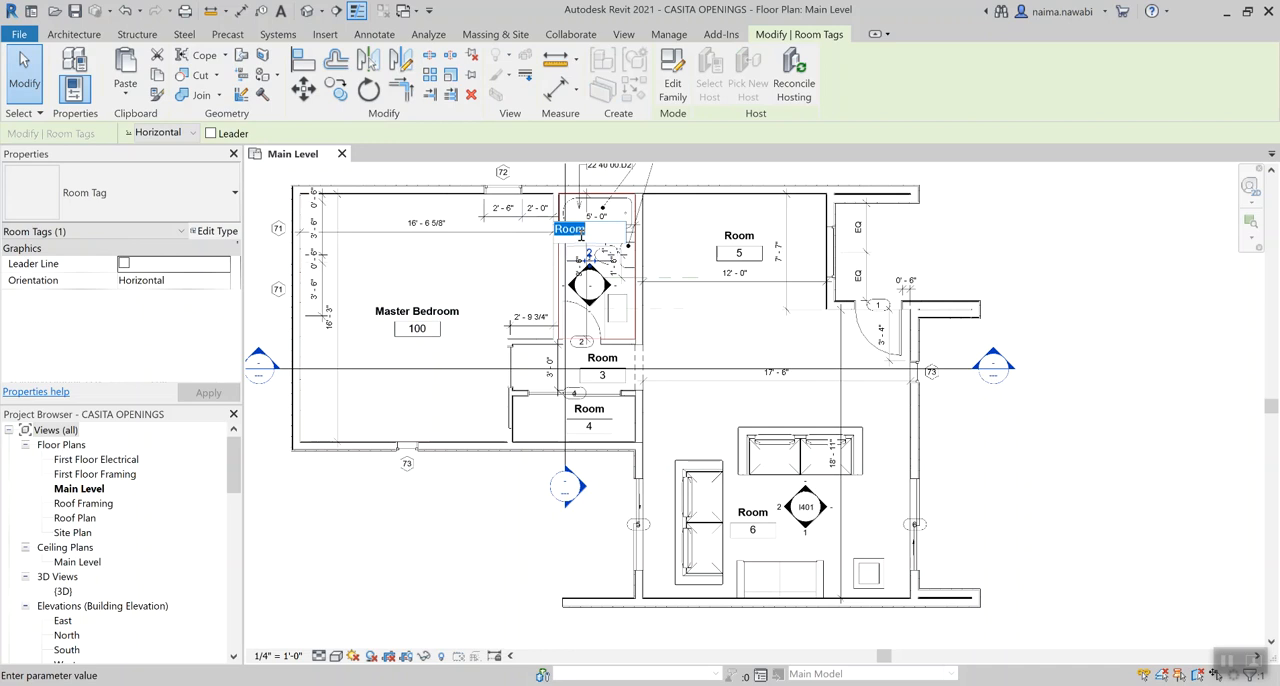
{"action": "type", "text": "Bath"}
{"action": "left_click", "coordinate": [518, 258]}
{"action": "scroll", "coordinate": [577, 252], "scroll_direction": "up", "scroll_amount": 1}
{"action": "left_click", "coordinate": [581, 260]}
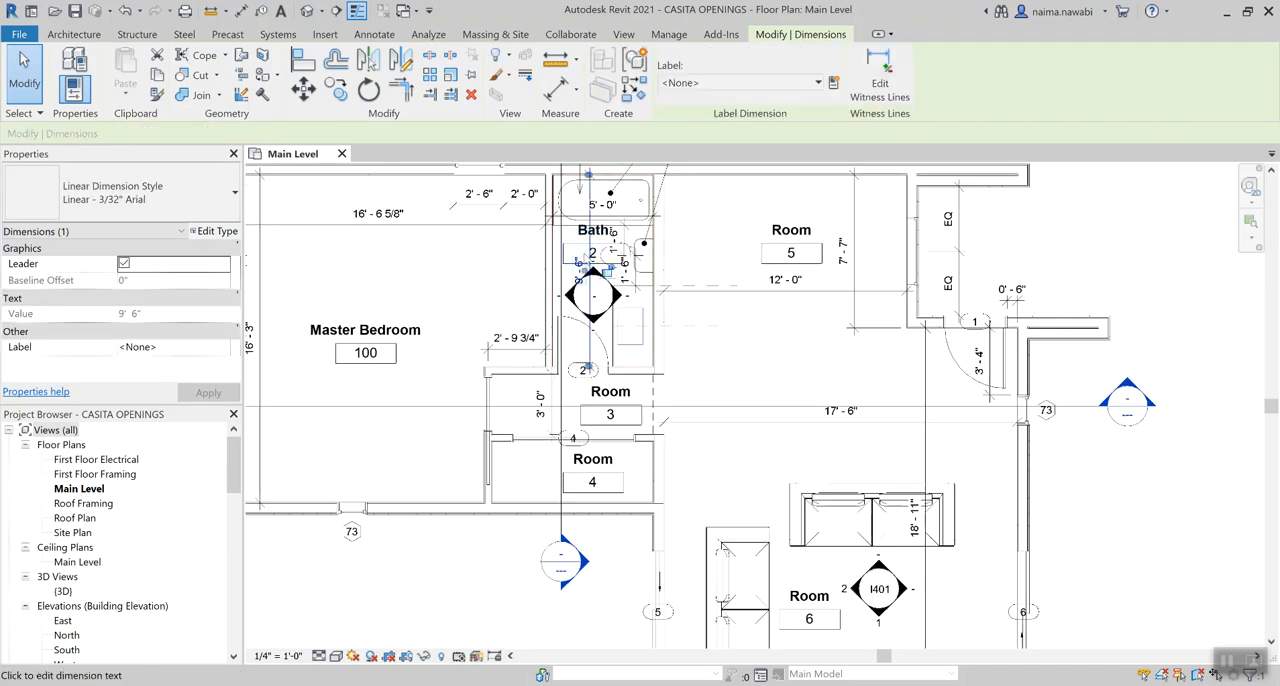
{"action": "key", "text": "Escape"}
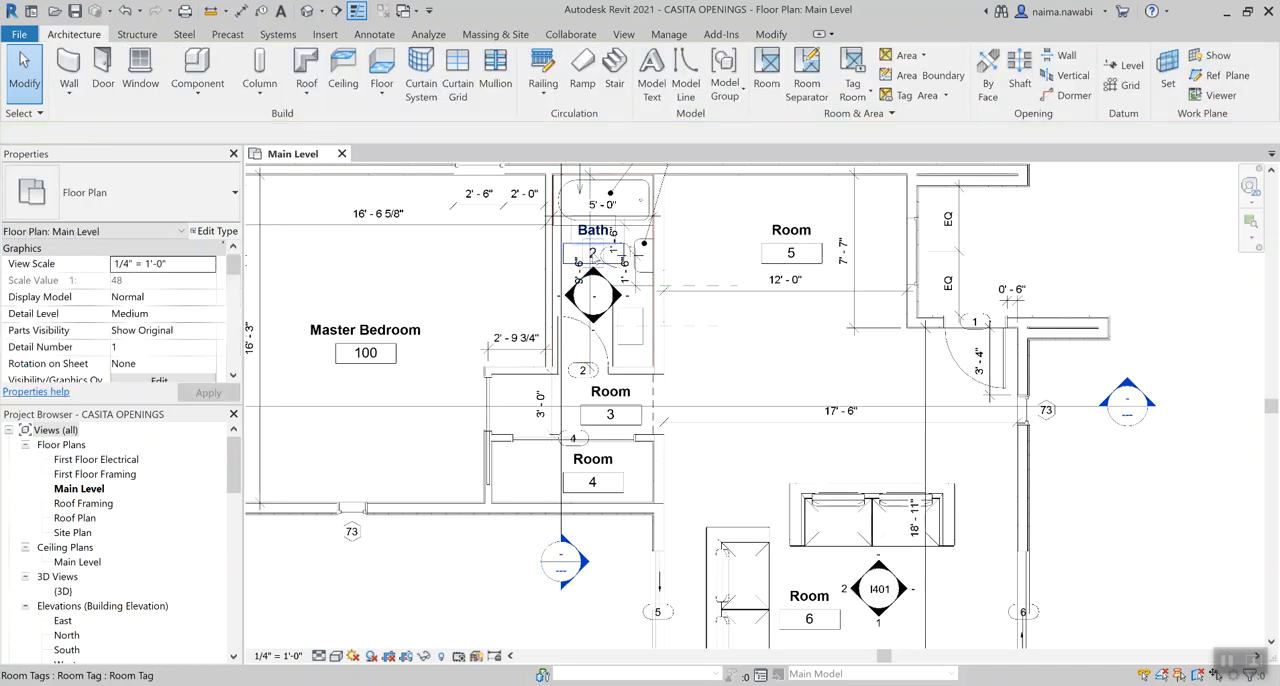
{"action": "left_click", "coordinate": [594, 232]}
{"action": "type", "text": "101"}
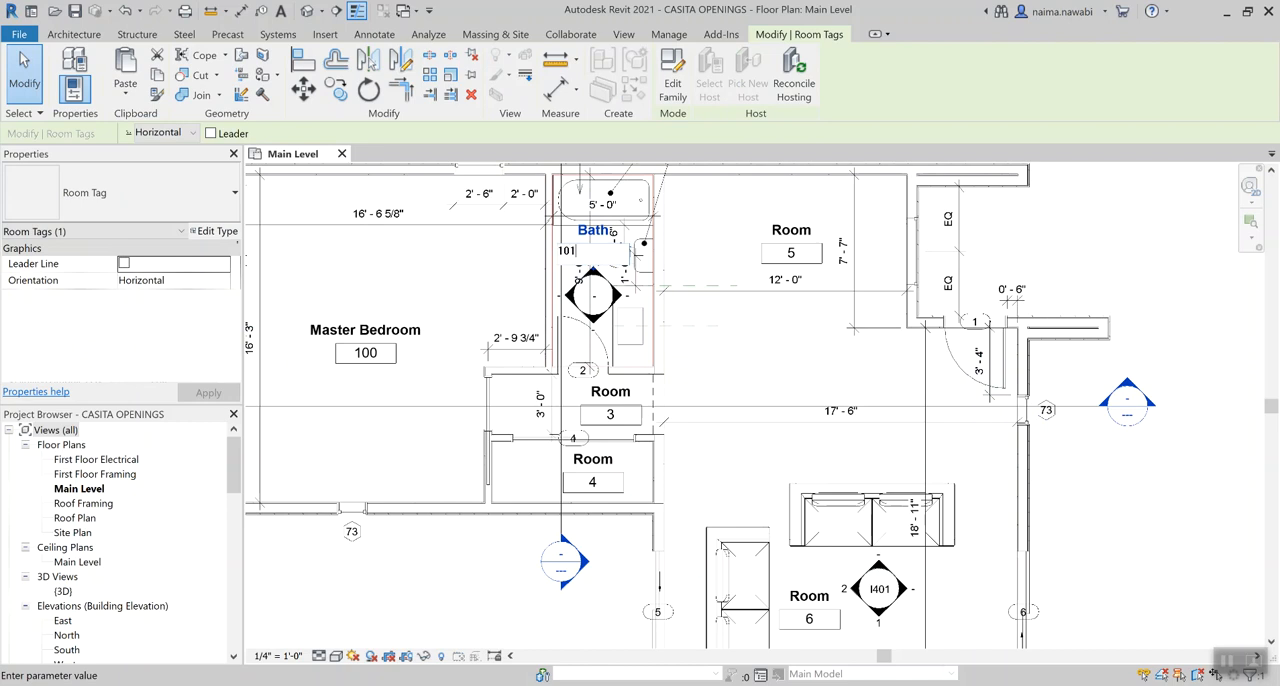
{"action": "left_click", "coordinate": [482, 260]}
Rename room 3 in the passage below the bath to Hall and number it 102
{"action": "left_click", "coordinate": [595, 390]}
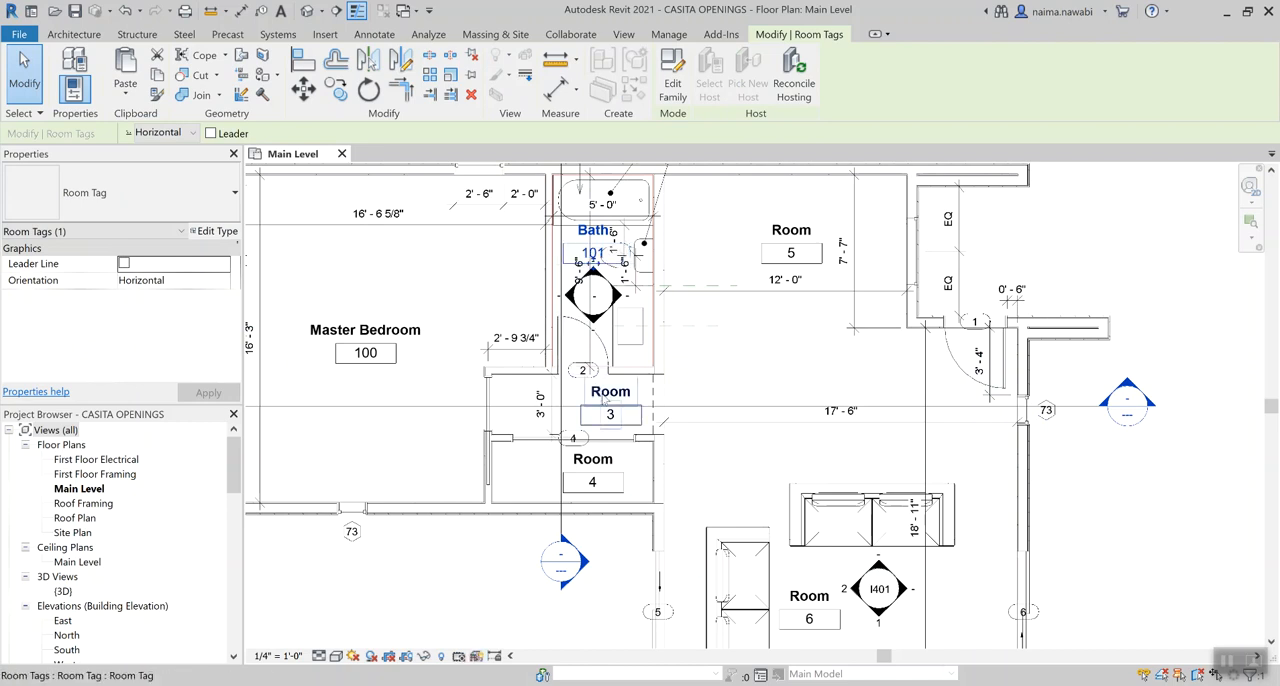
{"action": "left_click", "coordinate": [600, 389]}
{"action": "type", "text": "Hall"}
{"action": "key", "text": "Return"}
{"action": "left_click", "coordinate": [620, 416]}
{"action": "type", "text": "10"}
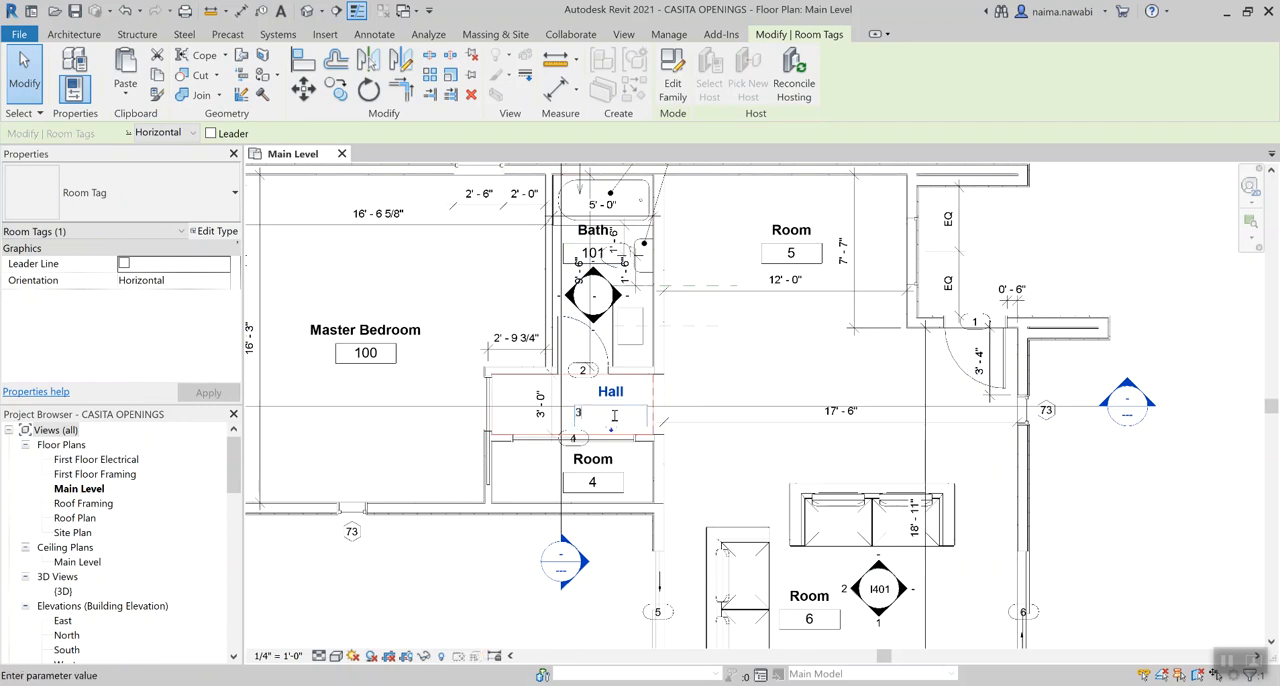
{"action": "type", "text": "2"}
{"action": "key", "text": "Return"}
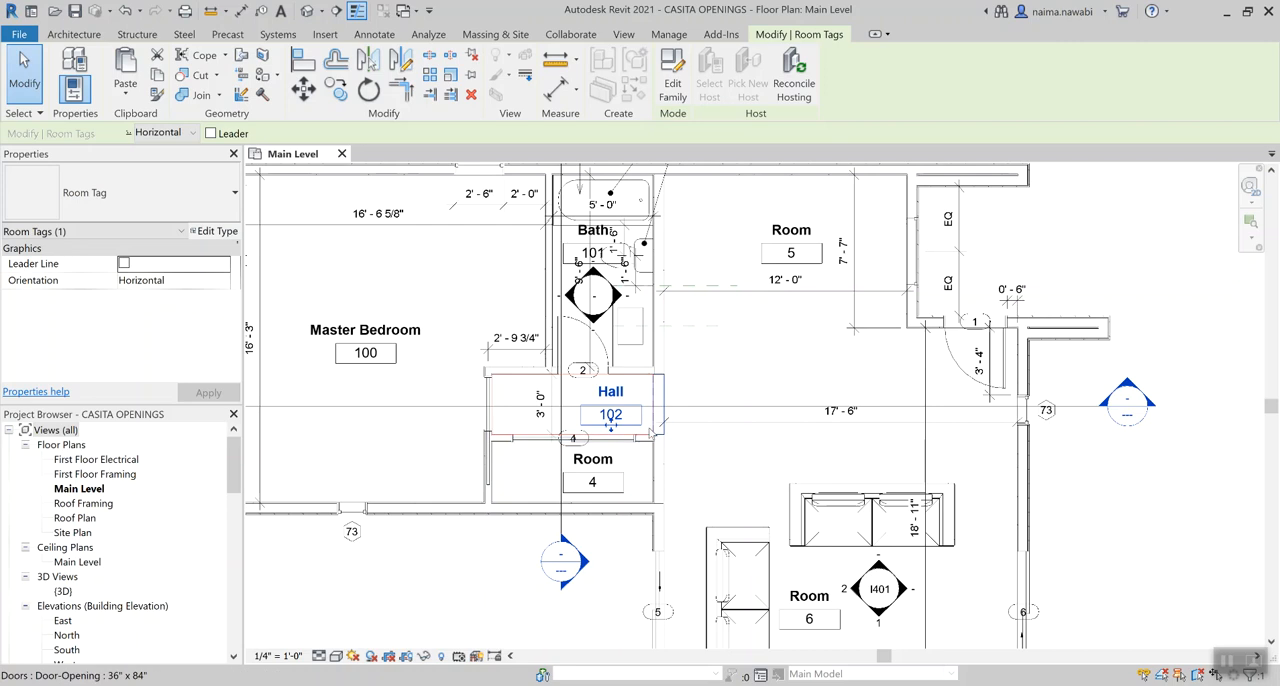
Rename room 4, directly below the hall, to Laundry and set its number to 103
{"action": "scroll", "coordinate": [652, 400], "scroll_direction": "up", "scroll_amount": 2}
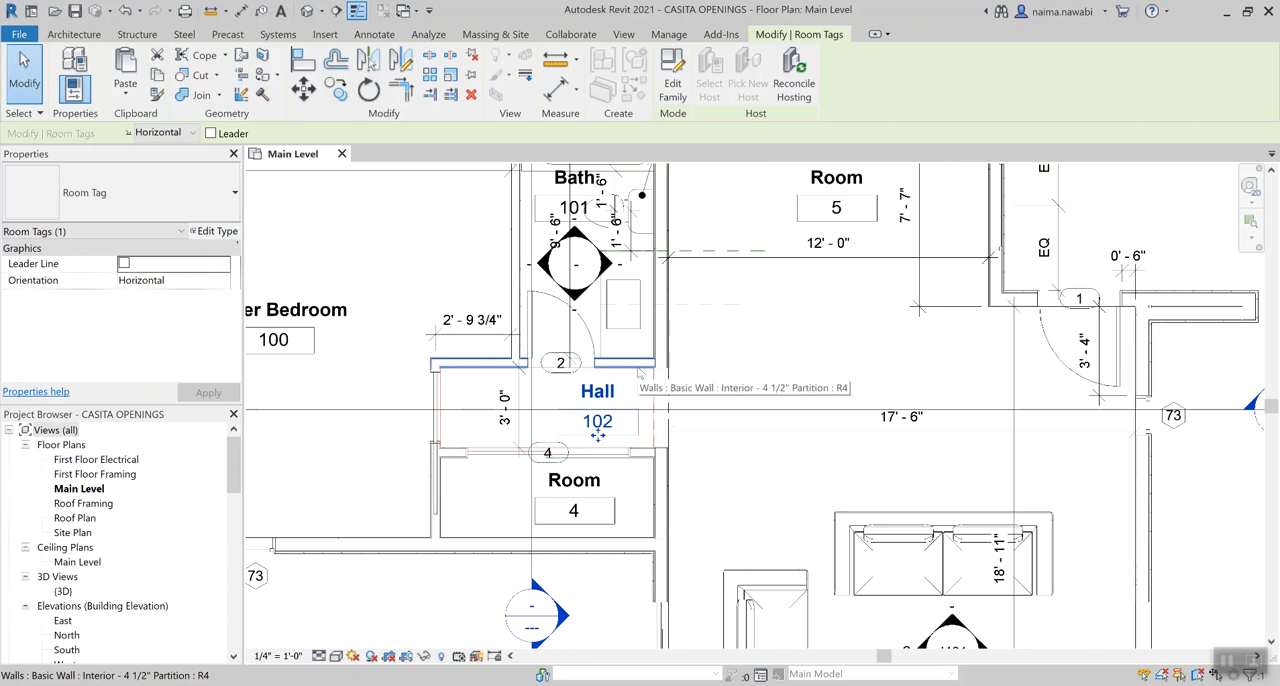
{"action": "double_click", "coordinate": [590, 481]}
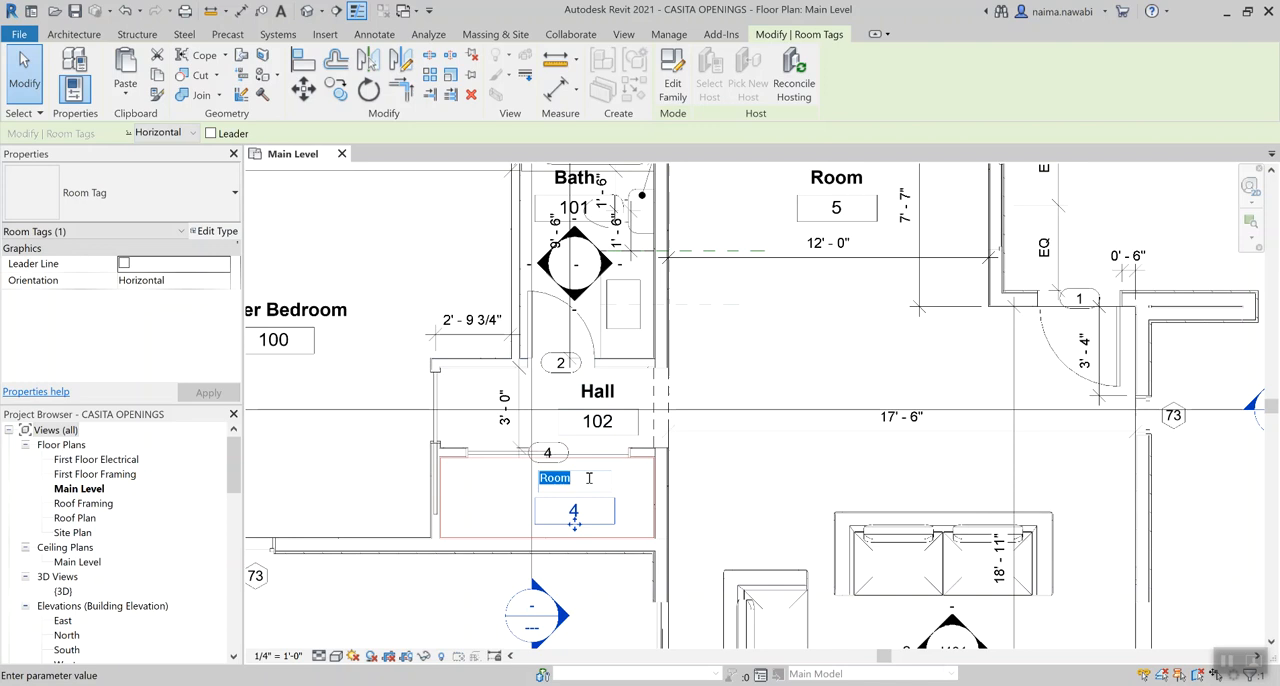
{"action": "type", "text": "Laundry"}
{"action": "left_click", "coordinate": [578, 510]}
{"action": "left_click", "coordinate": [579, 510]}
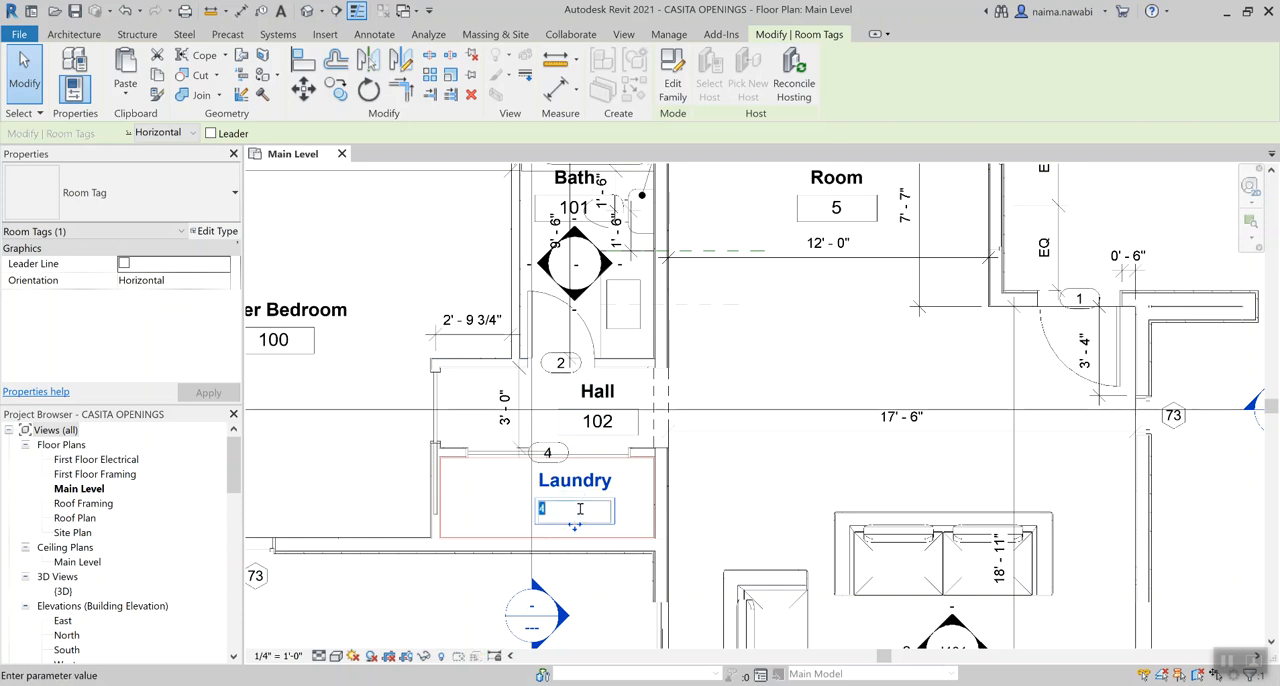
{"action": "type", "text": "103"}
{"action": "key", "text": "Return"}
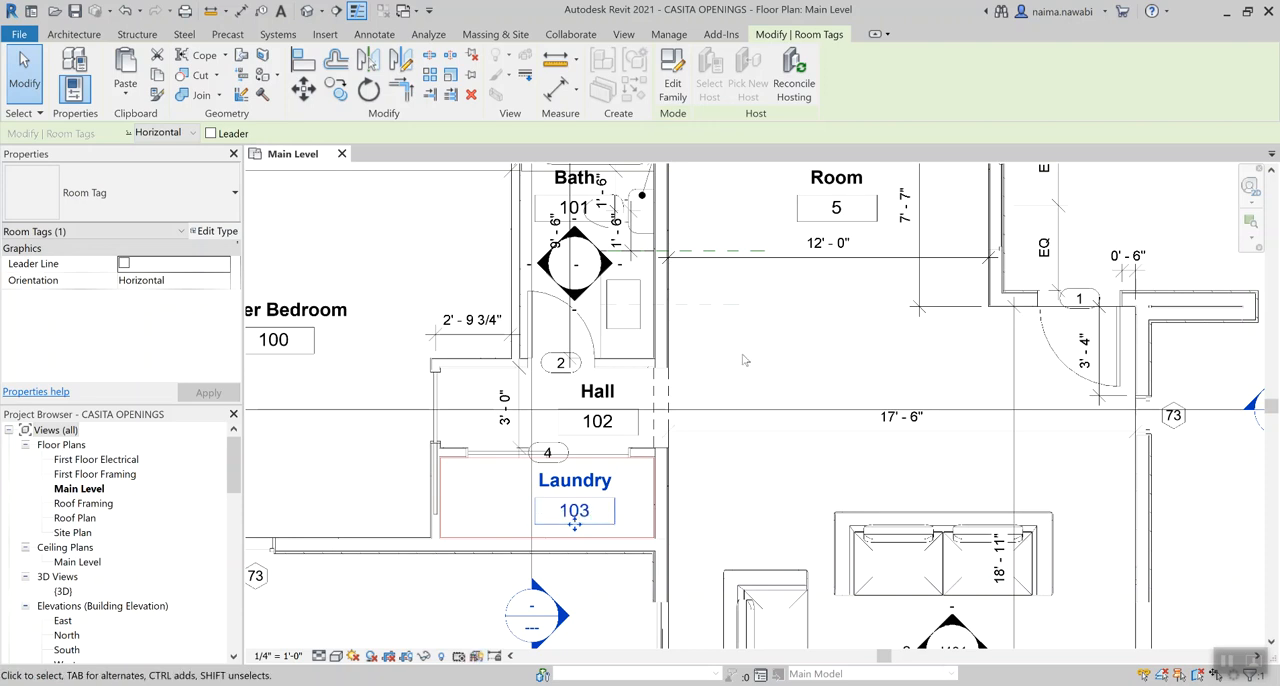
Rename room 5 in the upper part of the open area to Kitchen and number it 104
{"action": "scroll", "coordinate": [737, 337], "scroll_direction": "down", "scroll_amount": 1}
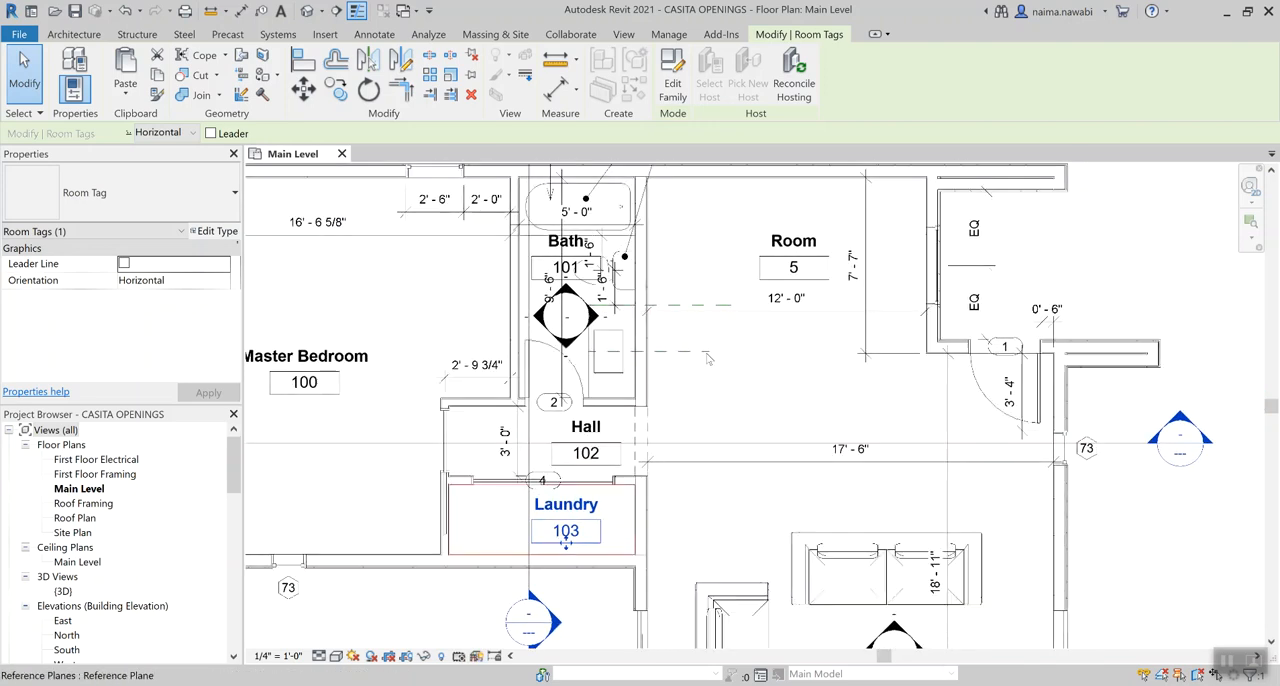
{"action": "double_click", "coordinate": [799, 241]}
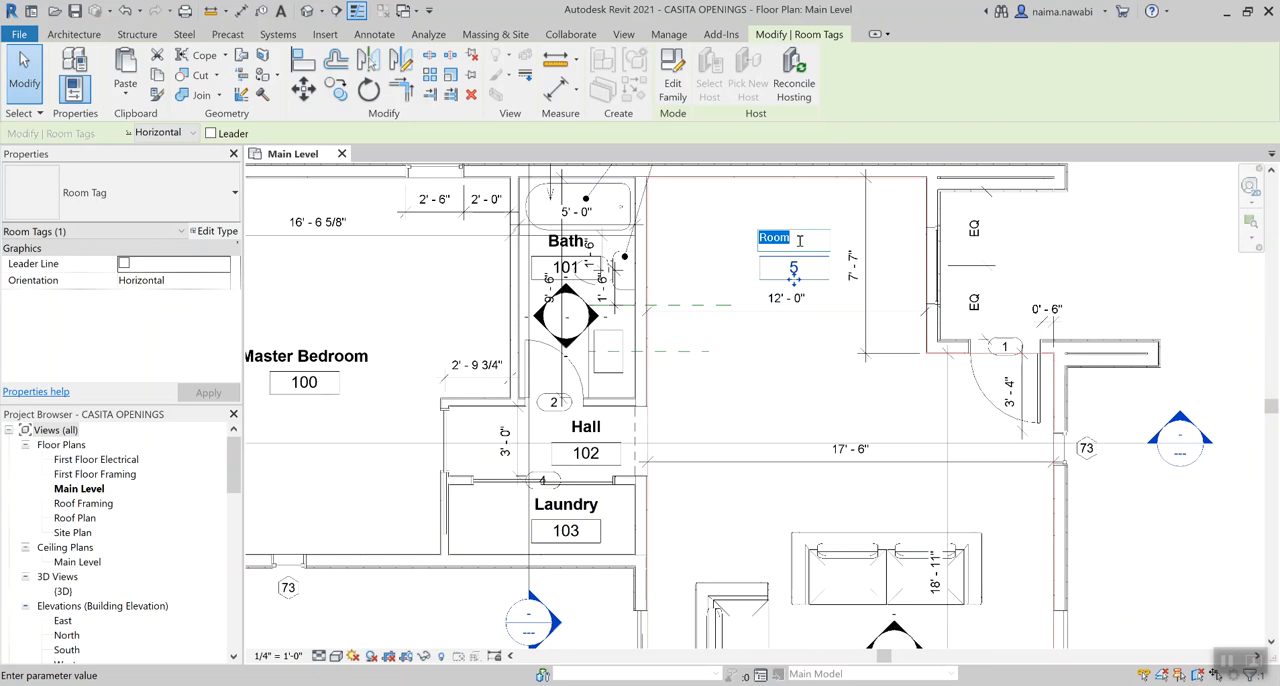
{"action": "type", "text": "Kitchen"}
{"action": "key", "text": "Return"}
{"action": "left_click", "coordinate": [795, 268]}
{"action": "key", "text": "BackSpace"}
{"action": "type", "text": "104"}
{"action": "key", "text": "Return"}
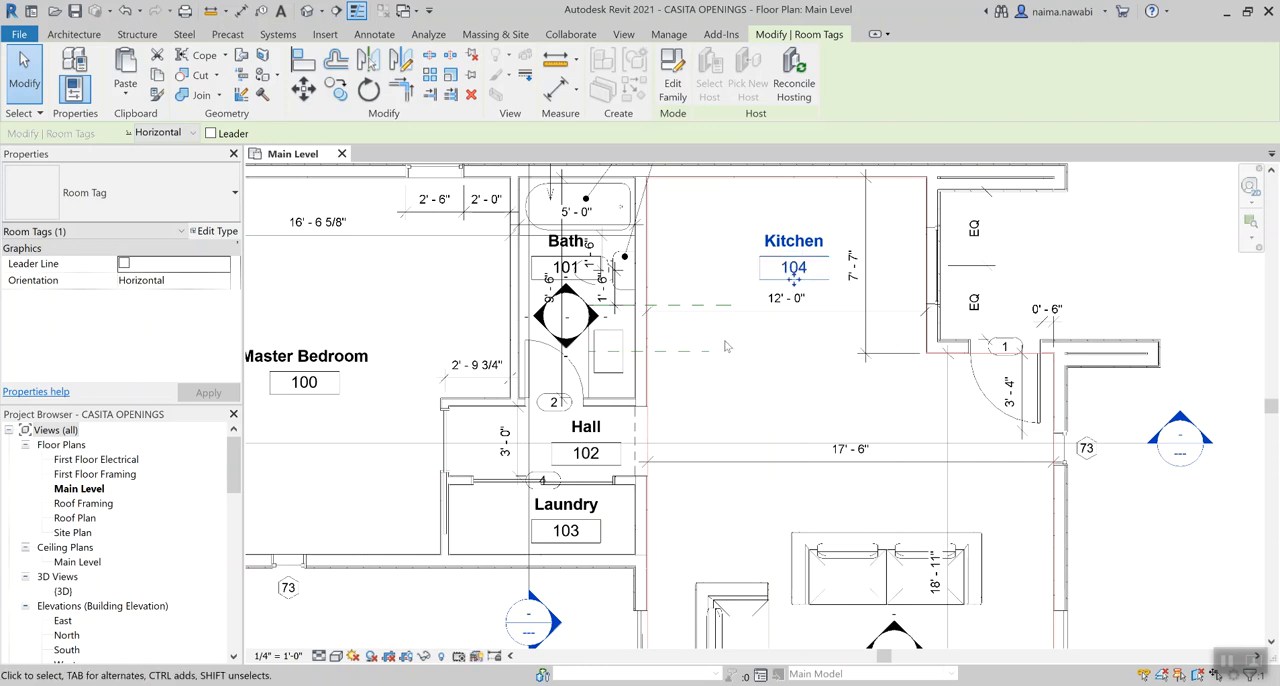
Rename room 6 between the sofas in the lower part of the open area to Living and number it 105
{"action": "scroll", "coordinate": [728, 339], "scroll_direction": "down", "scroll_amount": 2}
{"action": "middle_click_drag", "start_coordinate": [749, 480], "coordinate": [732, 401]}
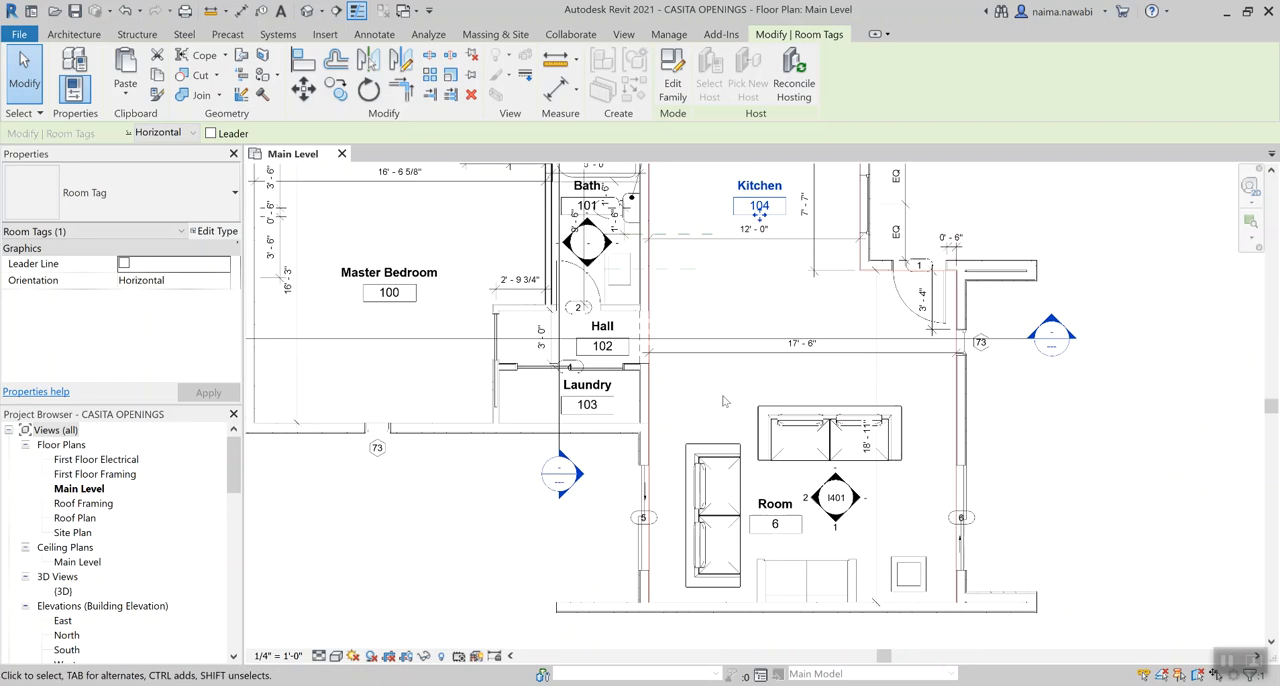
{"action": "double_click", "coordinate": [757, 498]}
{"action": "type", "text": "Living"}
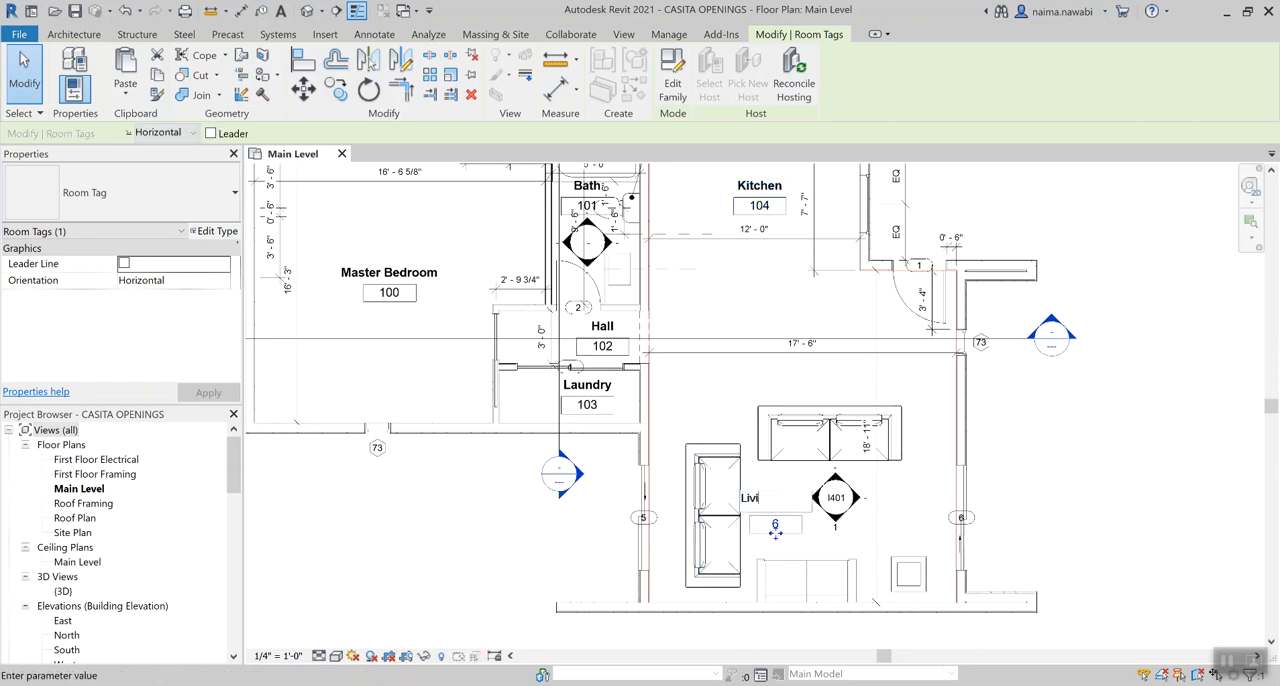
{"action": "double_click", "coordinate": [776, 523]}
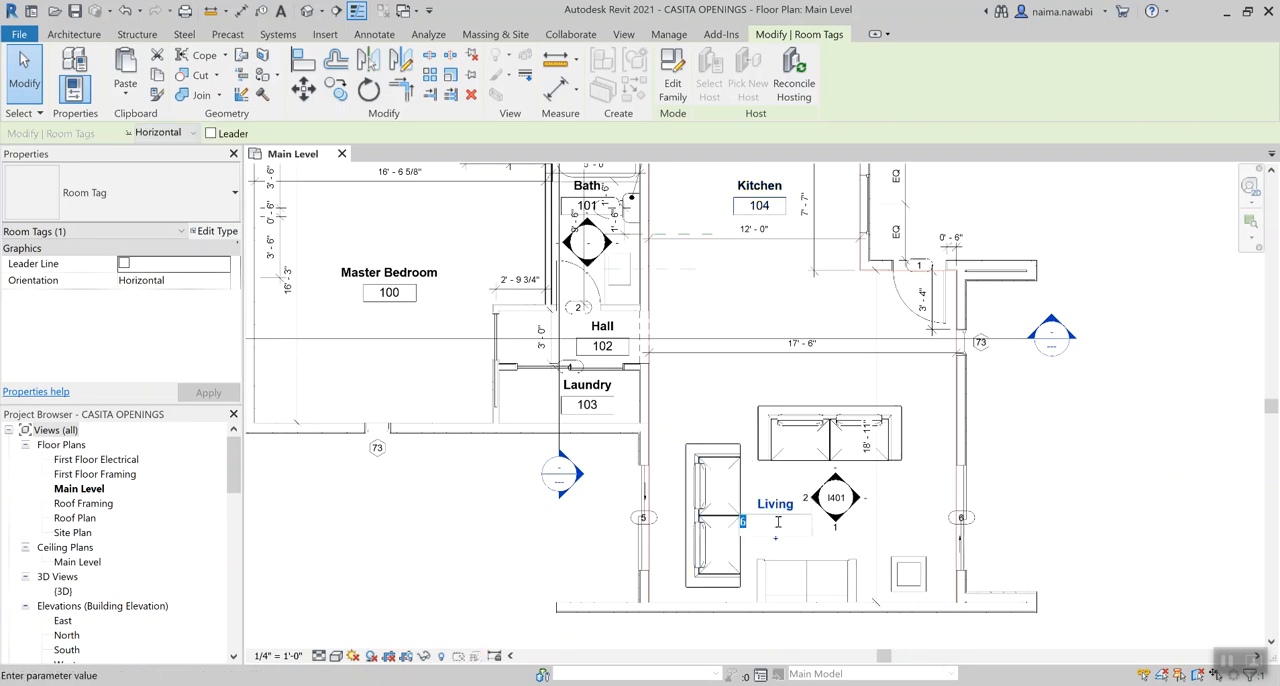
{"action": "type", "text": "105"}
{"action": "key", "text": "Return"}
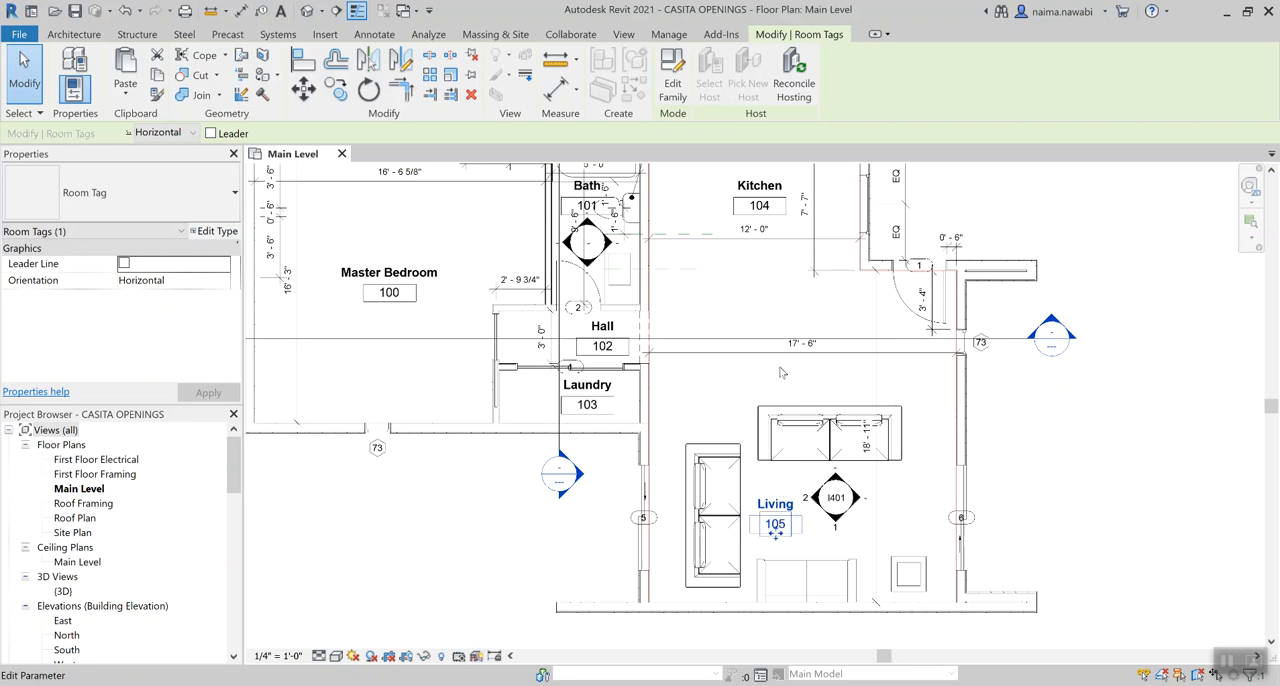
{"action": "left_click", "coordinate": [777, 319]}
{"action": "scroll", "coordinate": [753, 302], "scroll_direction": "down", "scroll_amount": 3}
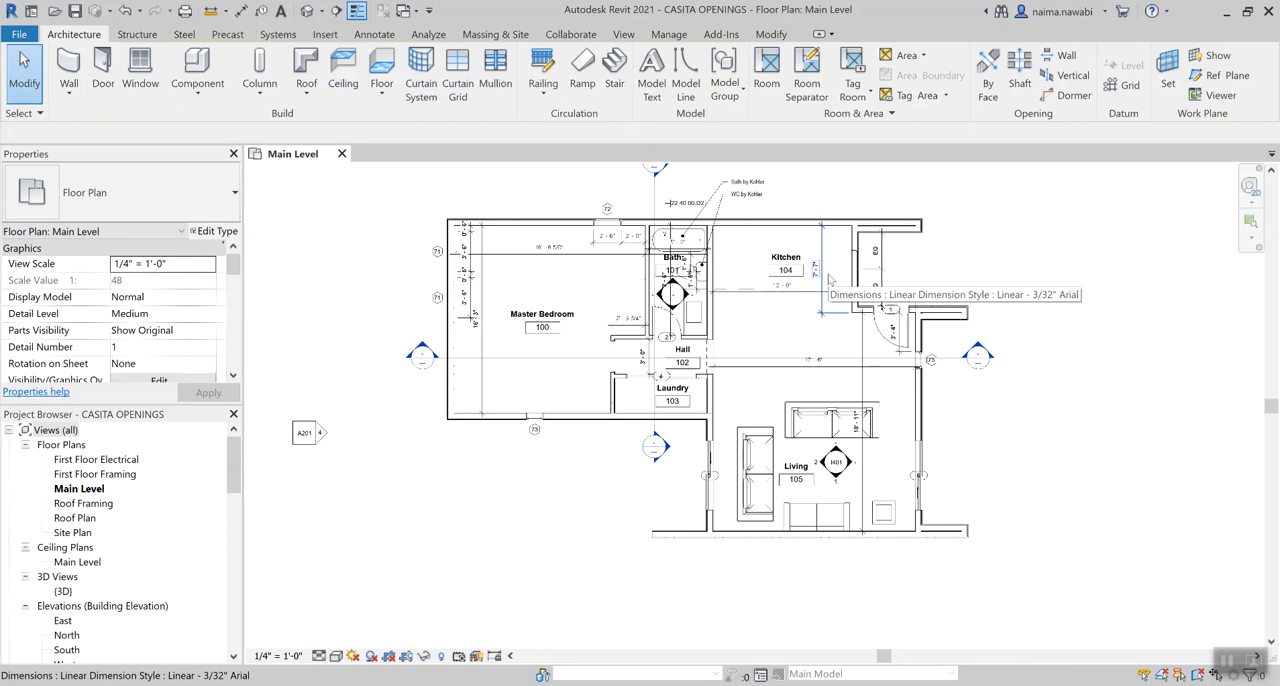
Draw room separation lines below the Kitchen, about 12' 3 1/4" across from the Bath/Hall wall end and about 3' 0" up along the exterior wall
{"action": "scroll", "coordinate": [785, 330], "scroll_direction": "up", "scroll_amount": 2}
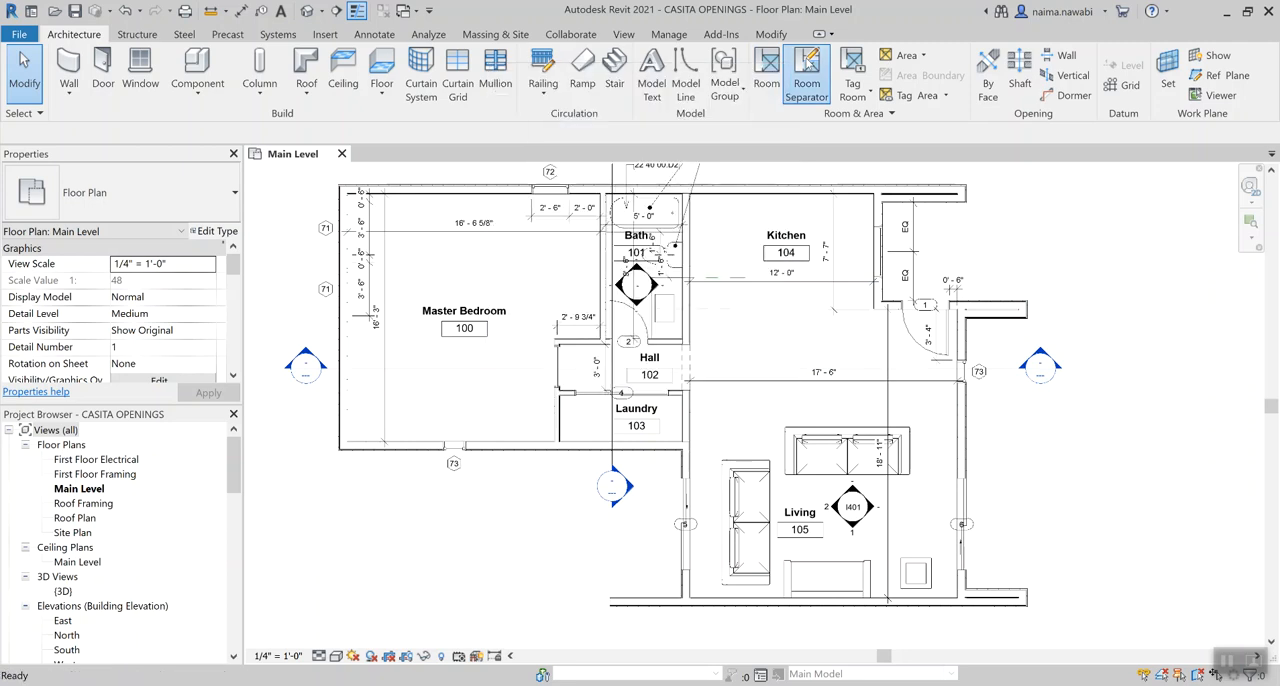
{"action": "left_click", "coordinate": [807, 80]}
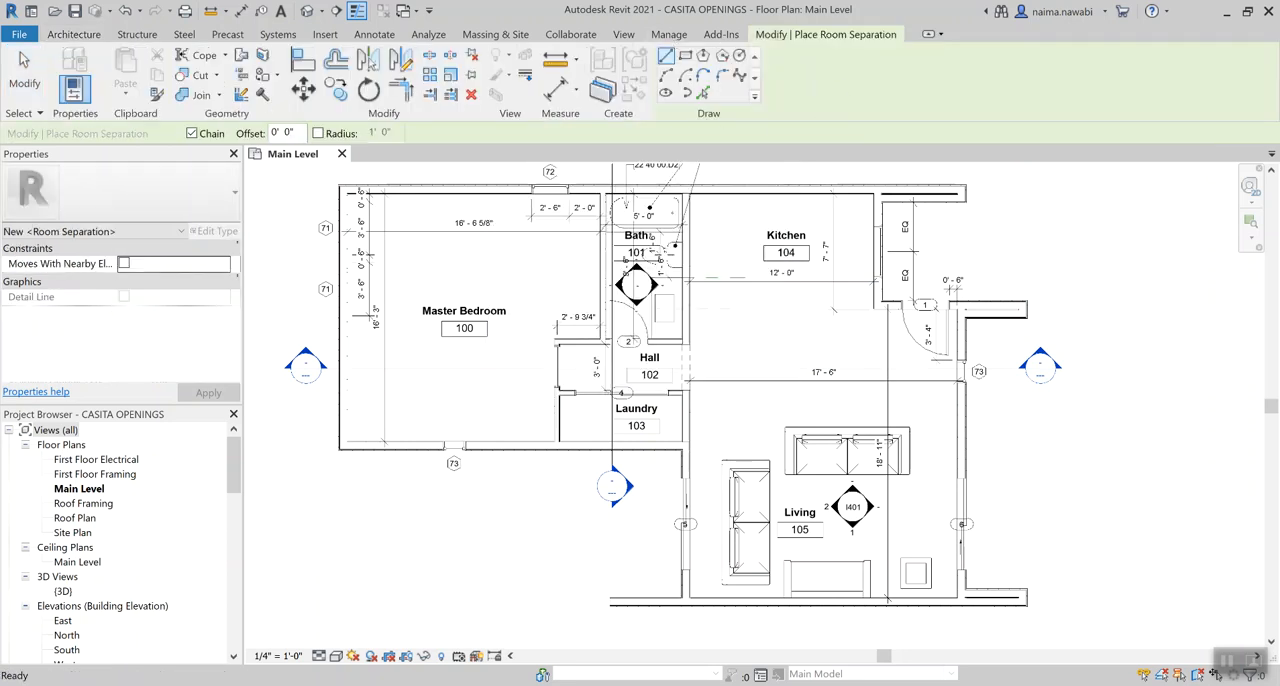
{"action": "middle_click_drag", "start_coordinate": [765, 329], "coordinate": [696, 340]}
{"action": "scroll", "coordinate": [696, 340], "scroll_direction": "up", "scroll_amount": 1}
{"action": "scroll", "coordinate": [695, 340], "scroll_direction": "up", "scroll_amount": 1}
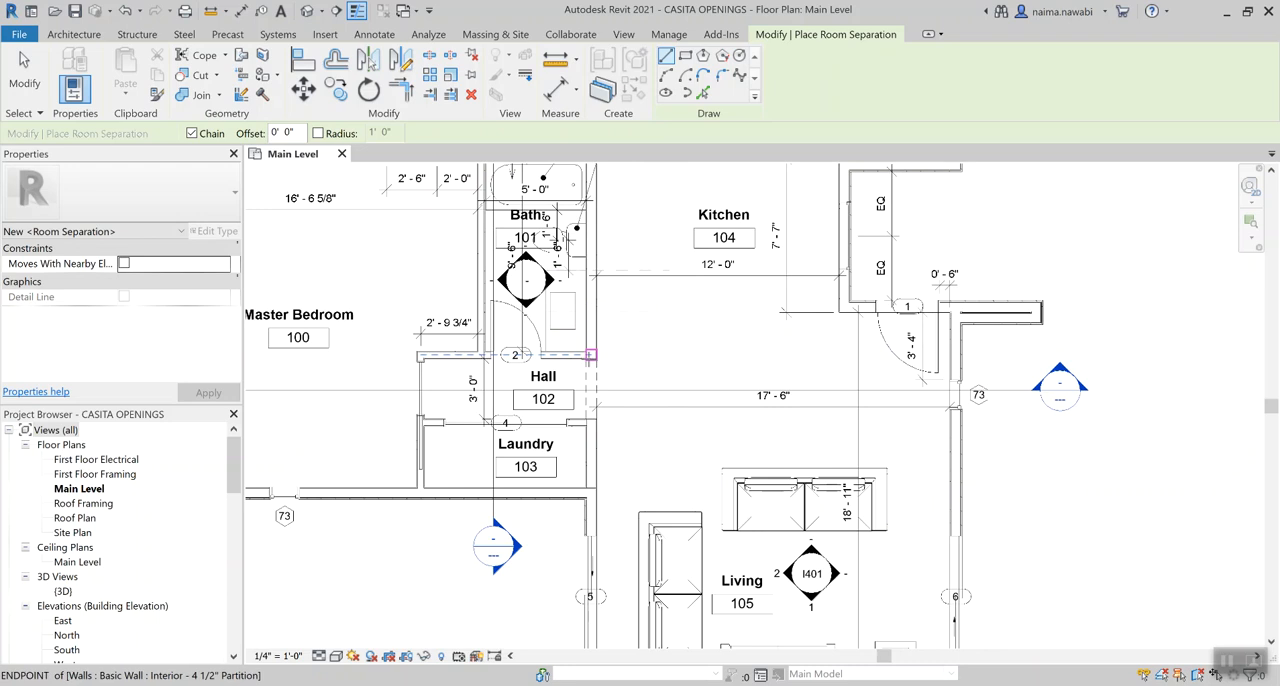
{"action": "left_click", "coordinate": [590, 355]}
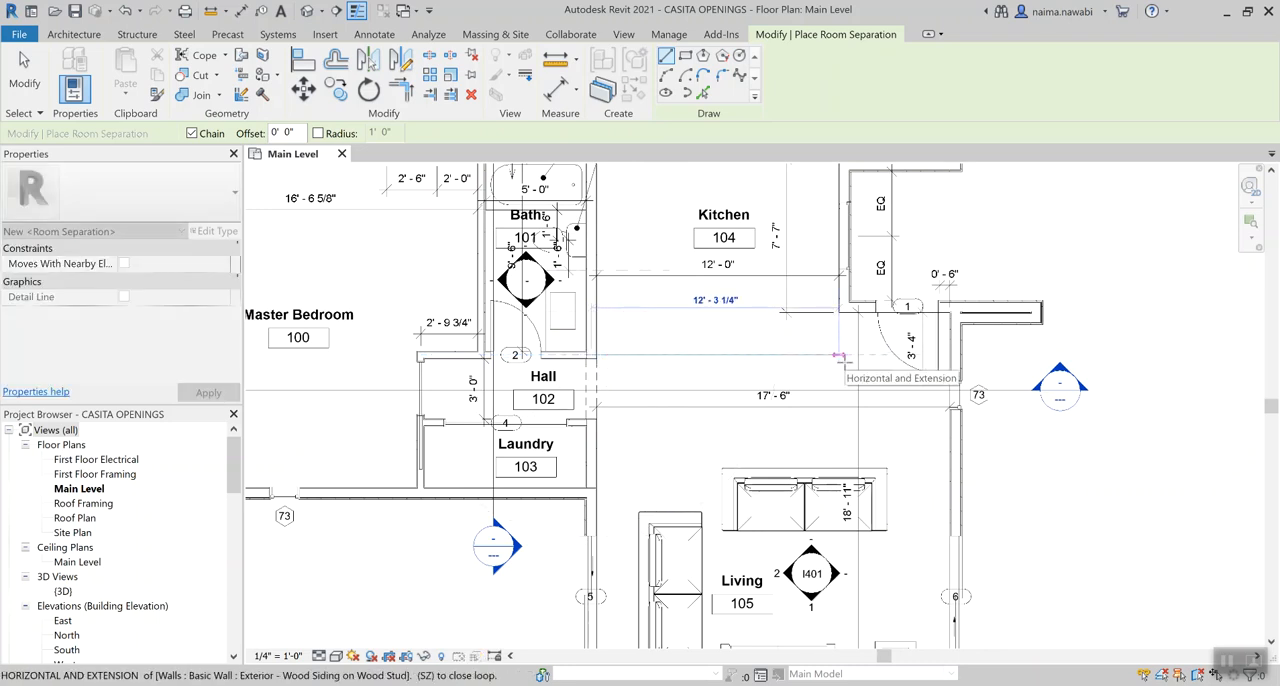
{"action": "left_click", "coordinate": [838, 355]}
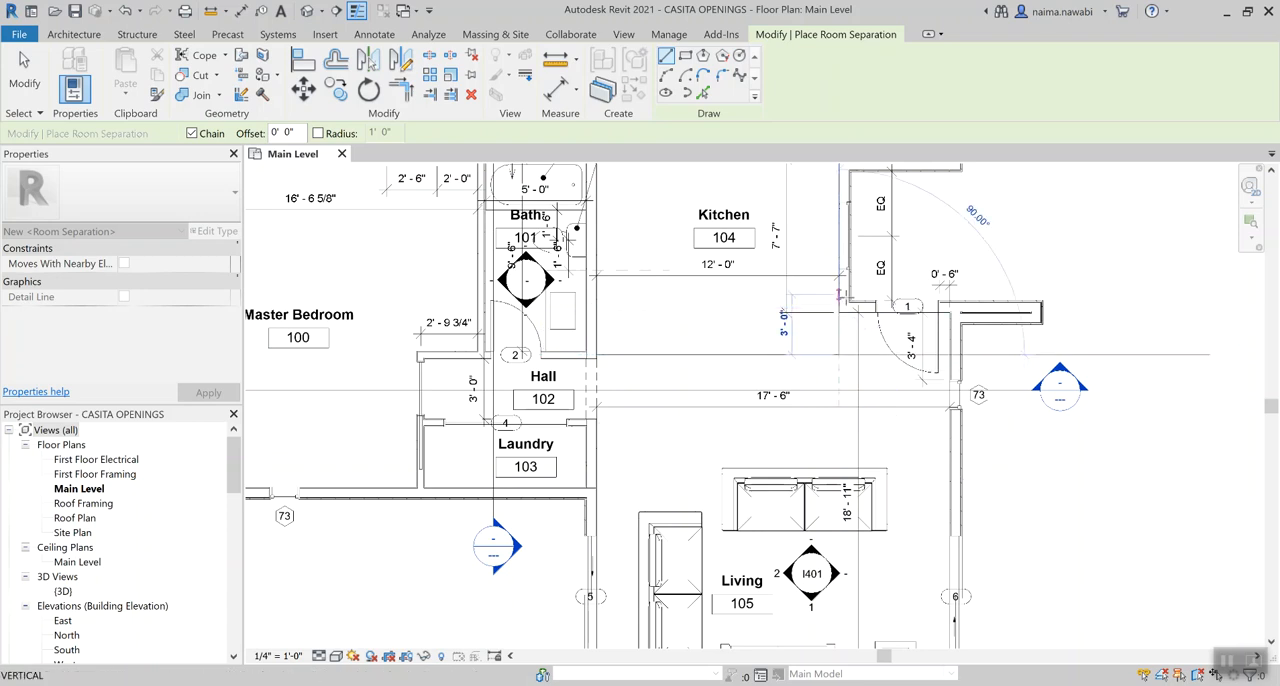
{"action": "left_click", "coordinate": [839, 293]}
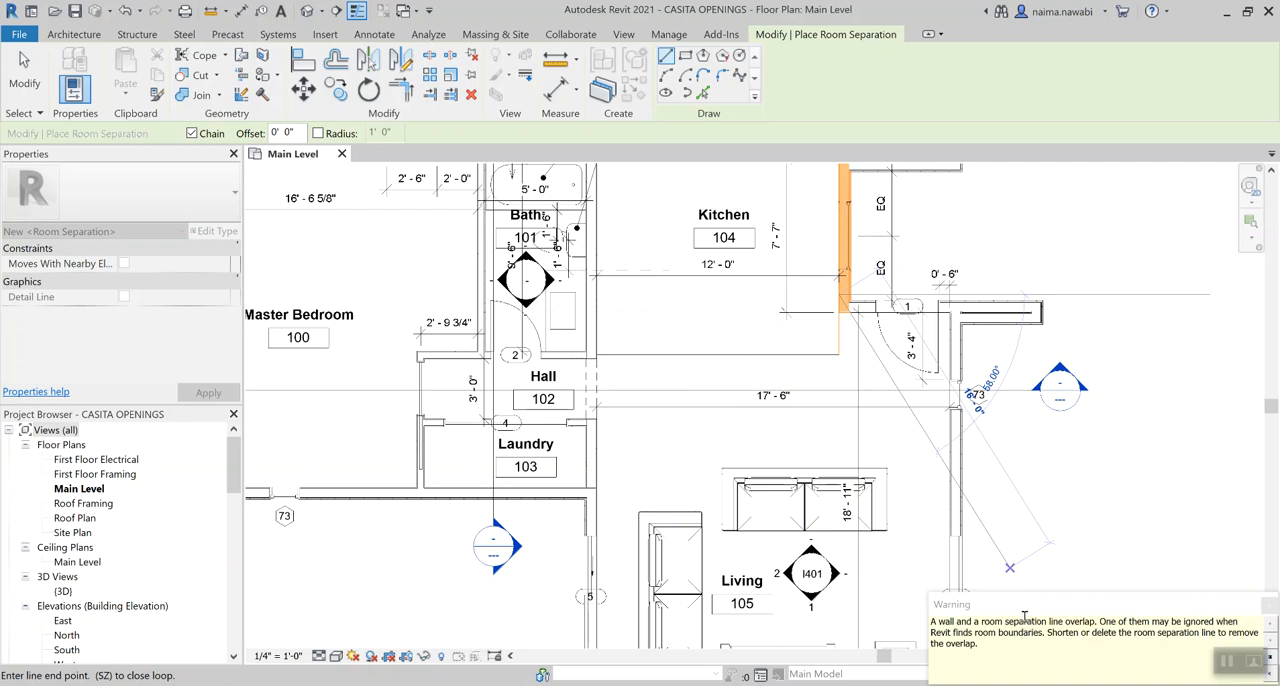
{"action": "key", "text": "Escape"}
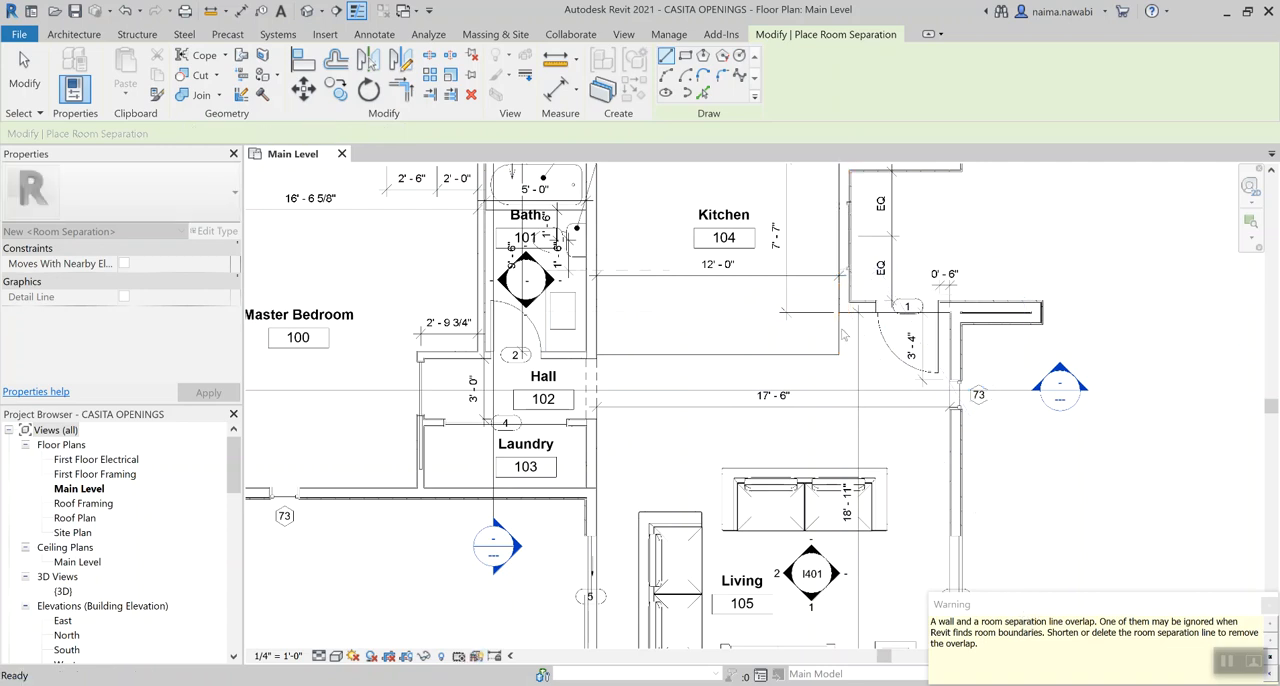
{"action": "key", "text": "Escape"}
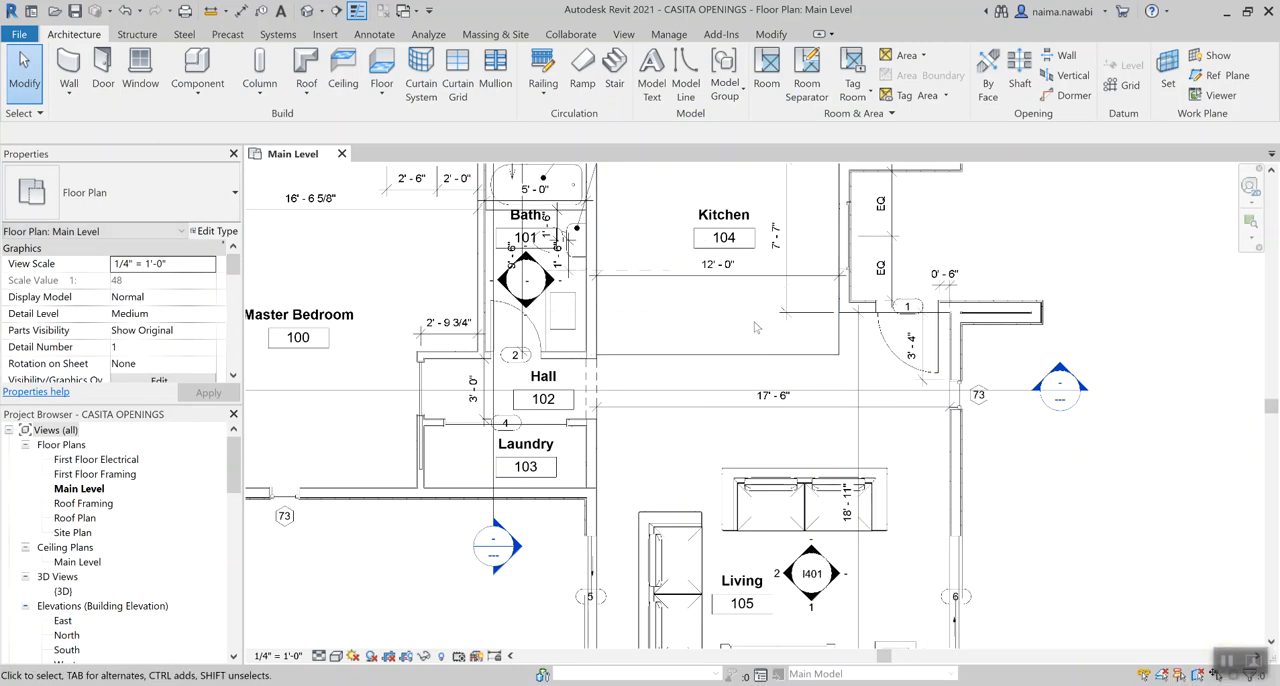
Examine the room boundaries of the Kitchen and Living rooms on either side of the separation line by selecting each tag
{"action": "left_click", "coordinate": [738, 247]}
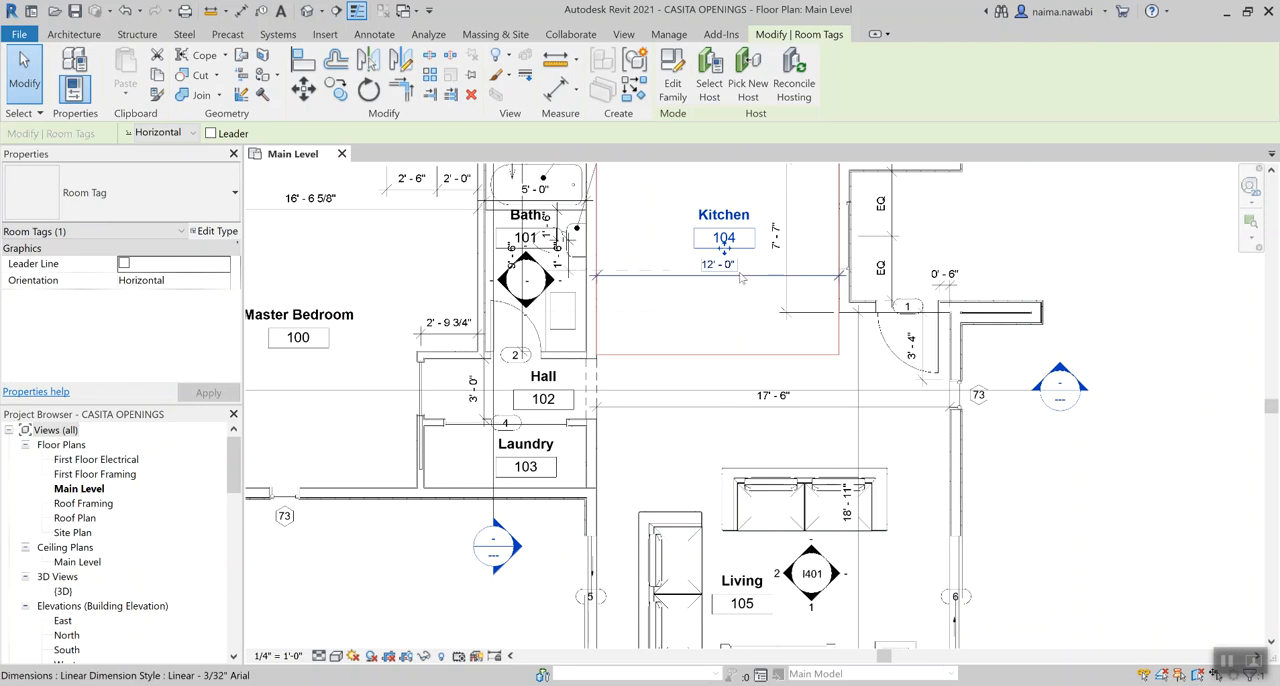
{"action": "middle_click_drag", "start_coordinate": [741, 288], "coordinate": [753, 360]}
{"action": "key", "text": "Escape"}
{"action": "left_click", "coordinate": [750, 312]}
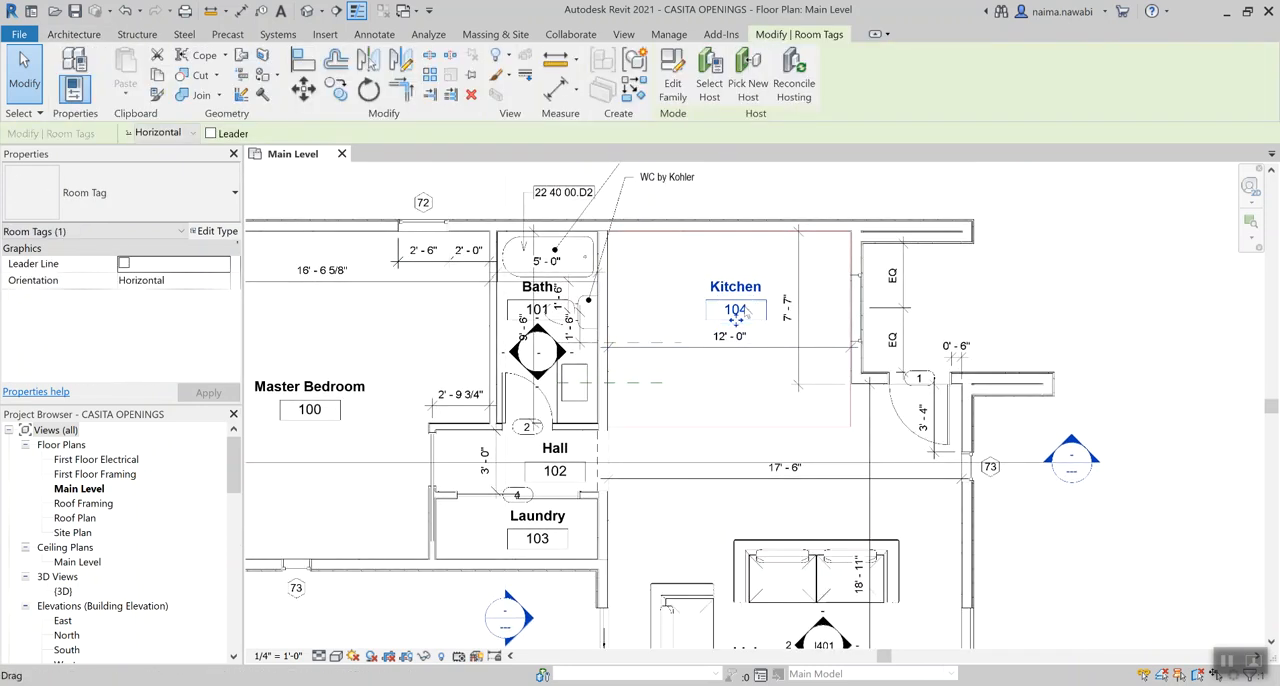
{"action": "scroll", "coordinate": [749, 312], "scroll_direction": "down", "scroll_amount": 2}
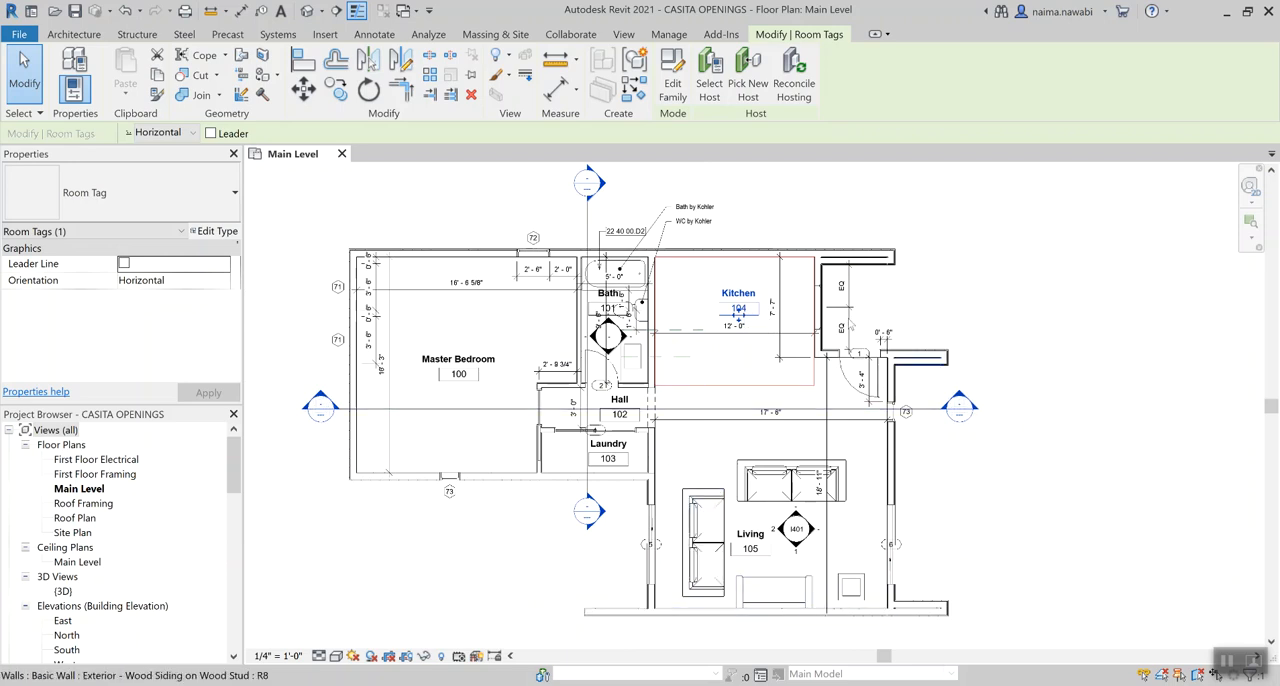
{"action": "scroll", "coordinate": [748, 335], "scroll_direction": "up", "scroll_amount": 2}
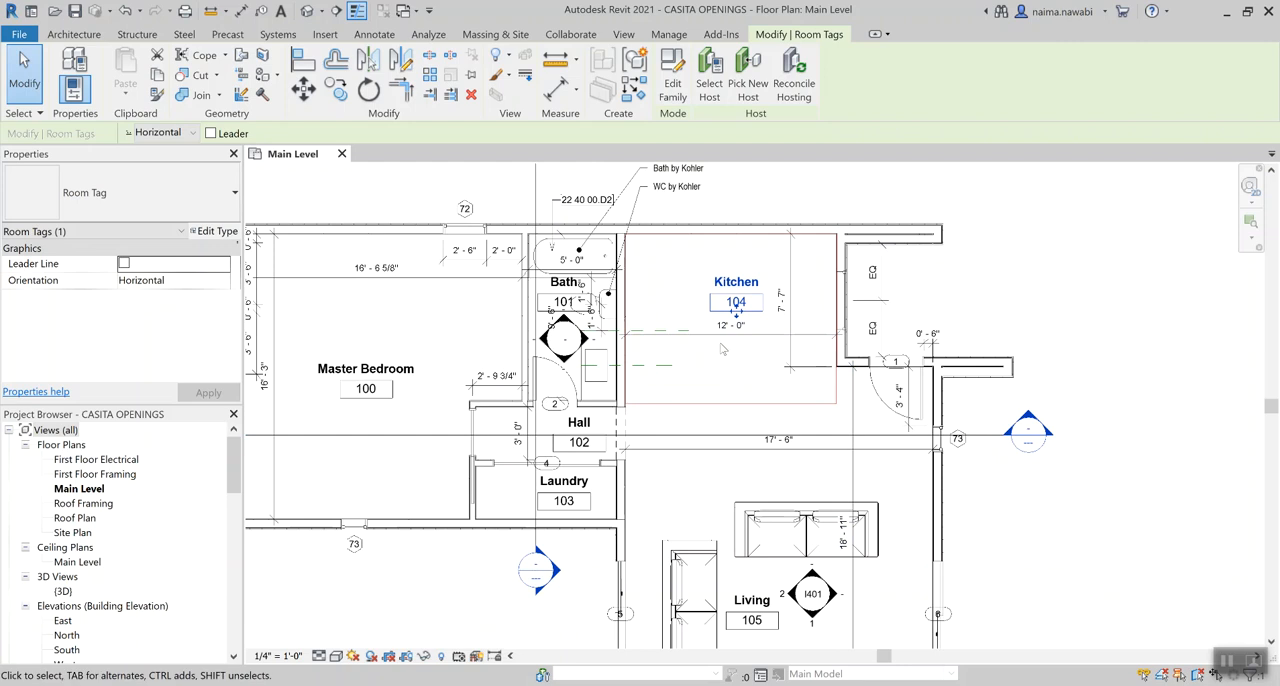
{"action": "key", "text": "Escape"}
{"action": "scroll", "coordinate": [698, 311], "scroll_direction": "down", "scroll_amount": 2}
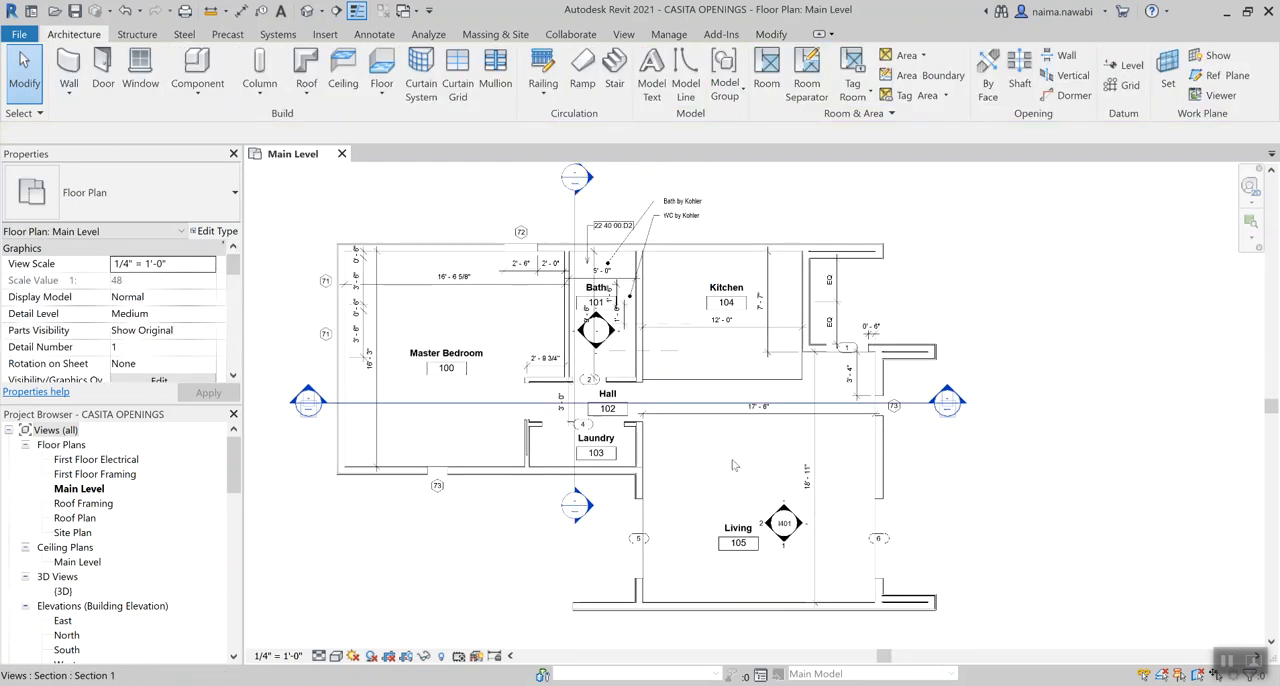
{"action": "left_click", "coordinate": [739, 540]}
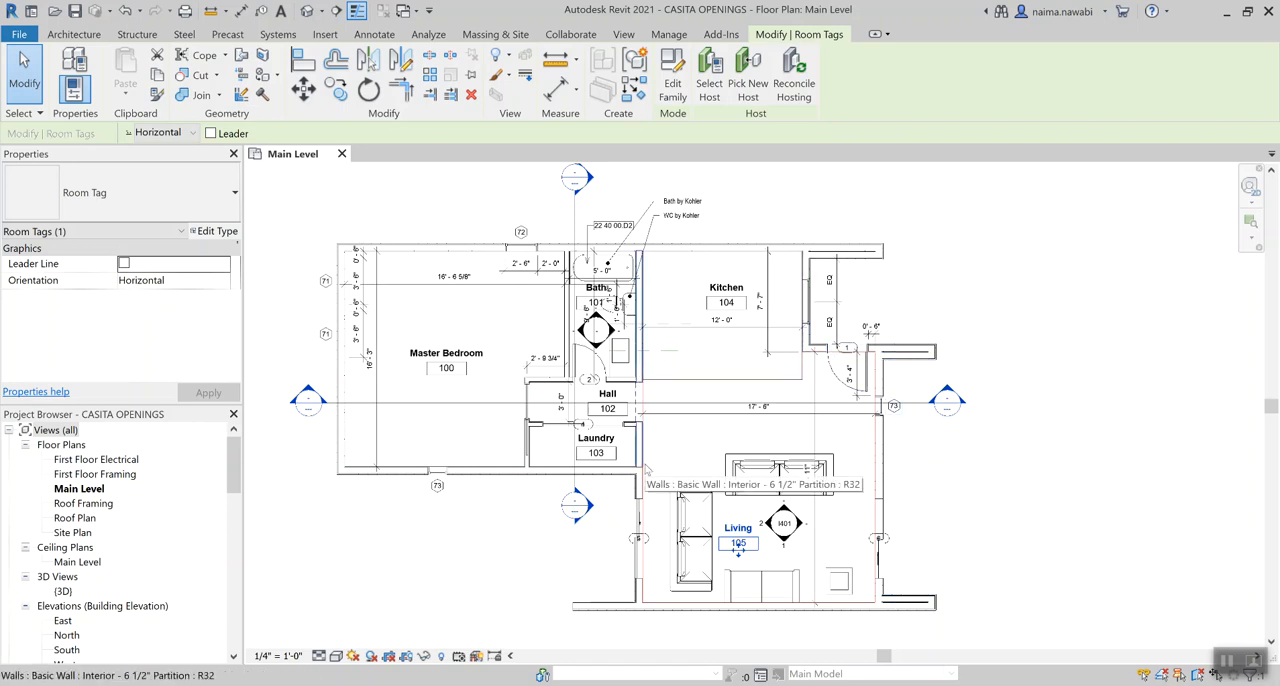
{"action": "left_click", "coordinate": [926, 277]}
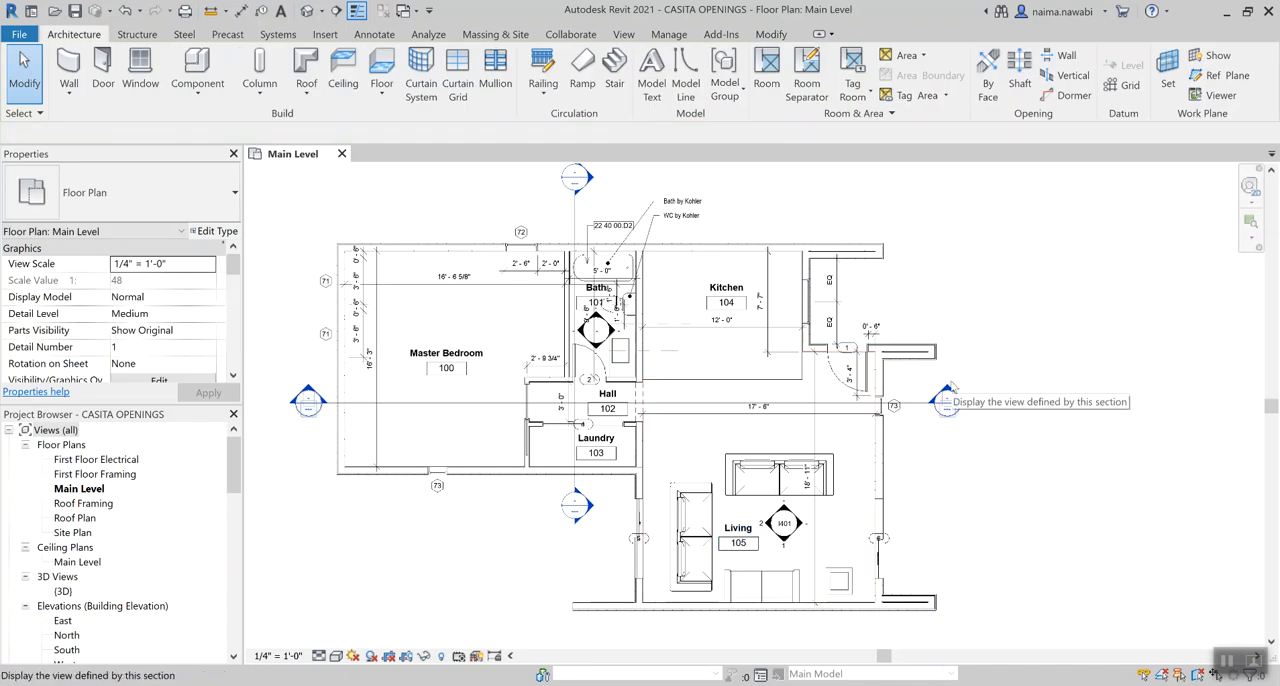
Hide the Room Separation subcategory of Lines in the Main Level plan's Visibility/Graphic Overrides
{"action": "scroll", "coordinate": [790, 400], "scroll_direction": "up", "scroll_amount": 2}
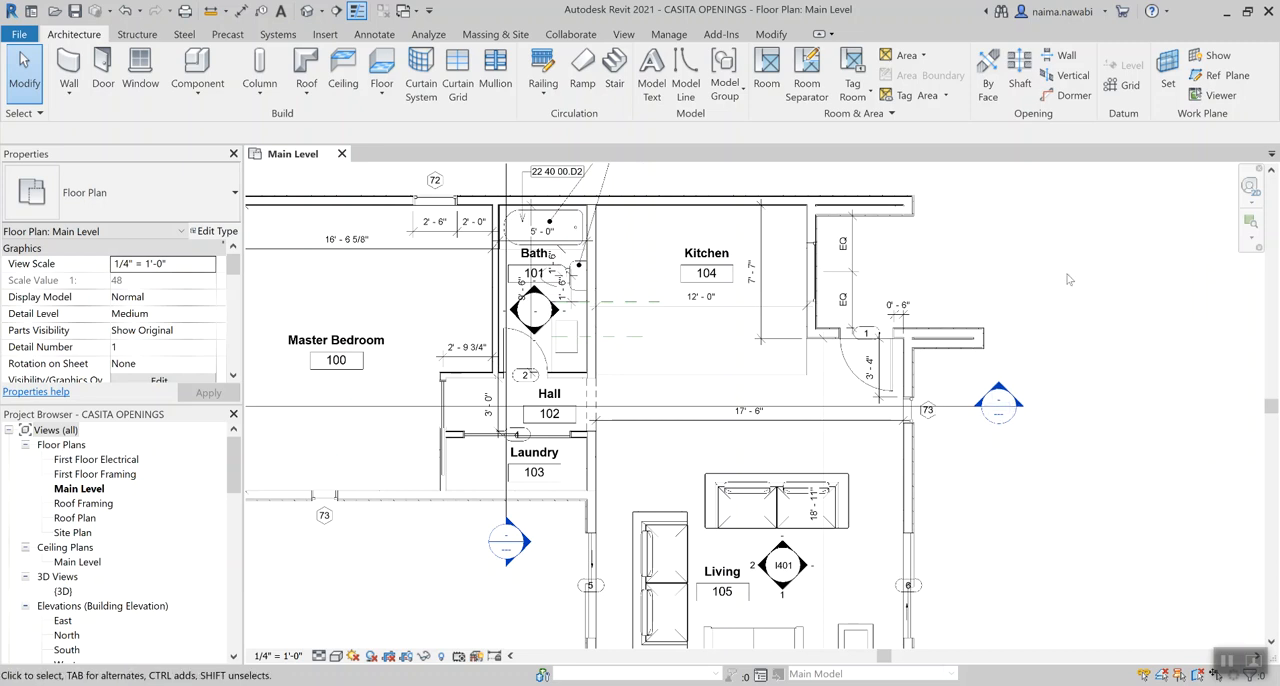
{"action": "key", "text": "v"}
{"action": "key", "text": "g"}
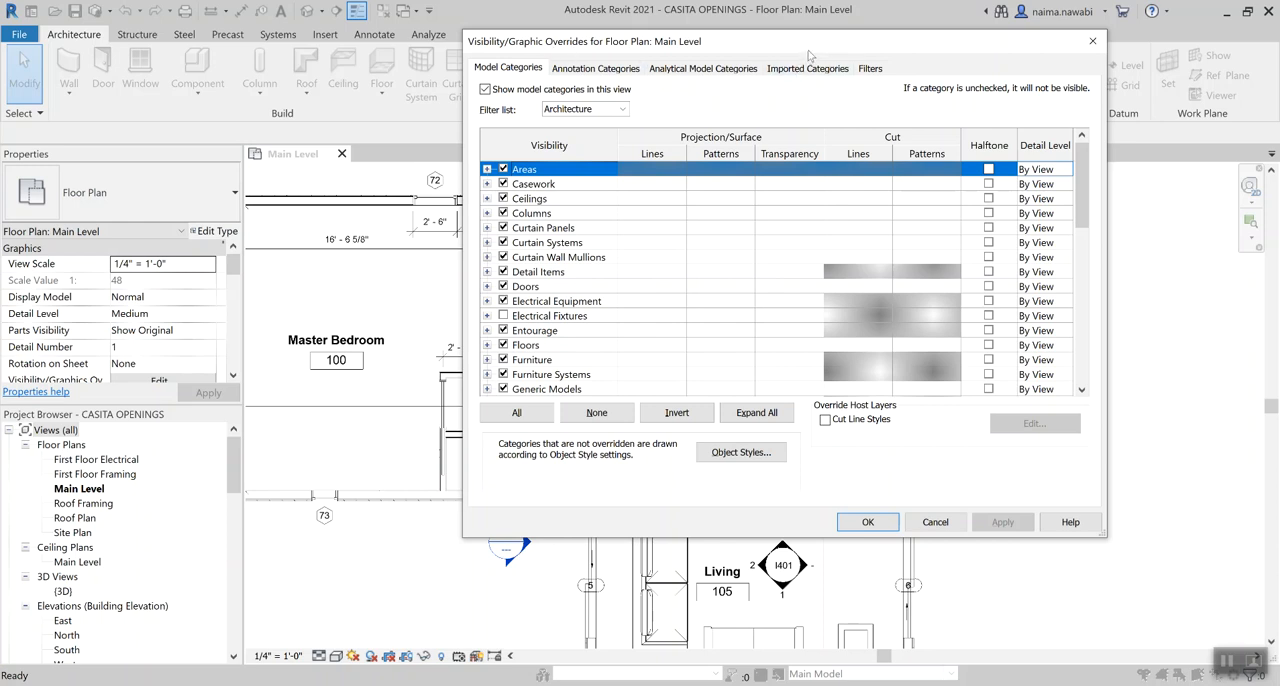
{"action": "left_click_drag", "start_coordinate": [770, 51], "coordinate": [342, 56]}
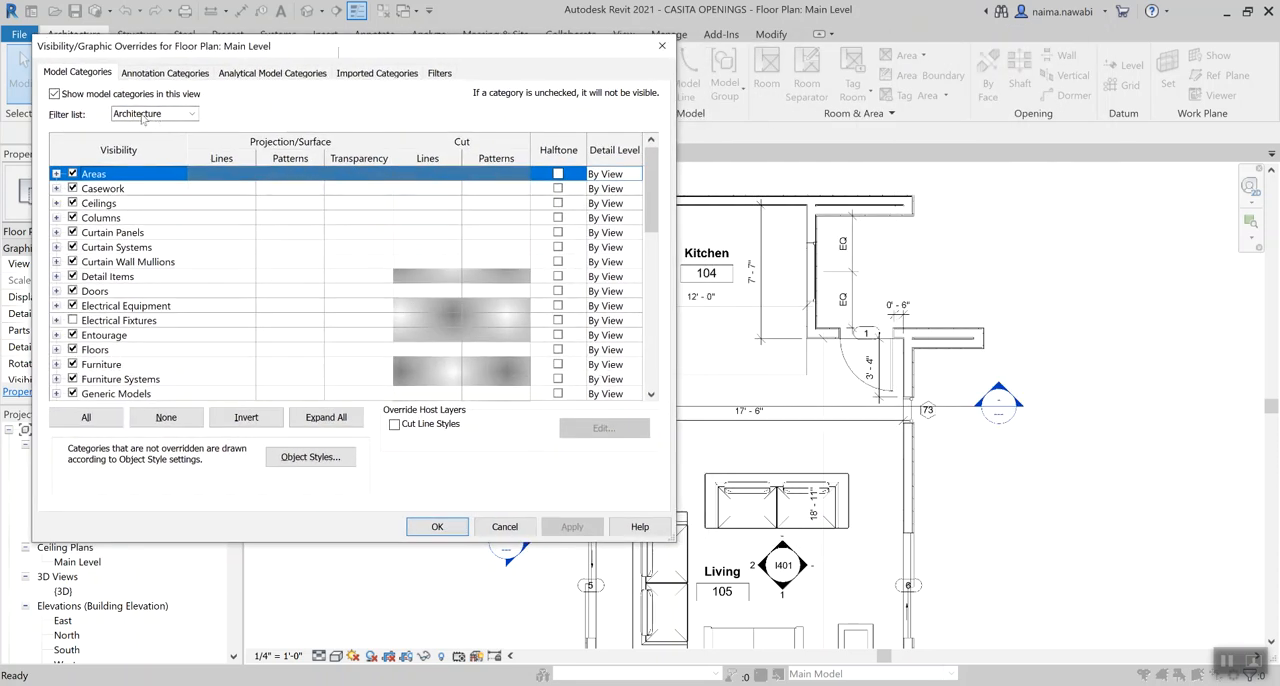
{"action": "scroll", "coordinate": [139, 281], "scroll_direction": "down", "scroll_amount": 6}
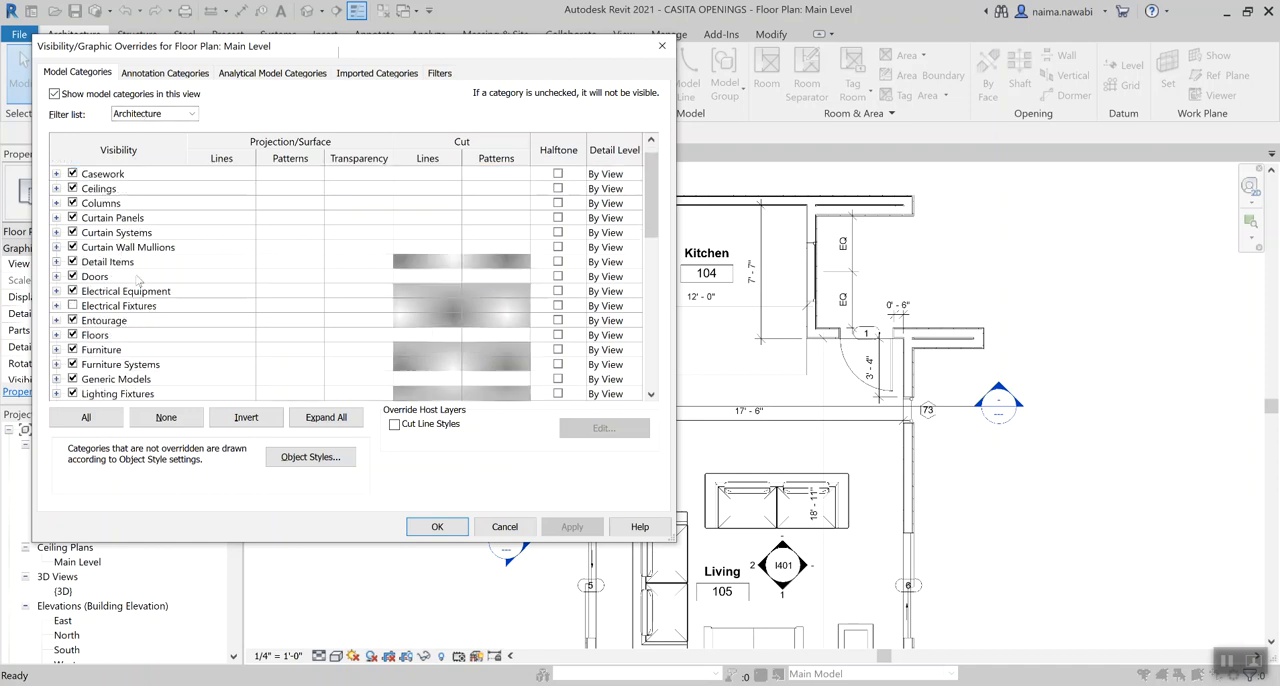
{"action": "left_click", "coordinate": [110, 338]}
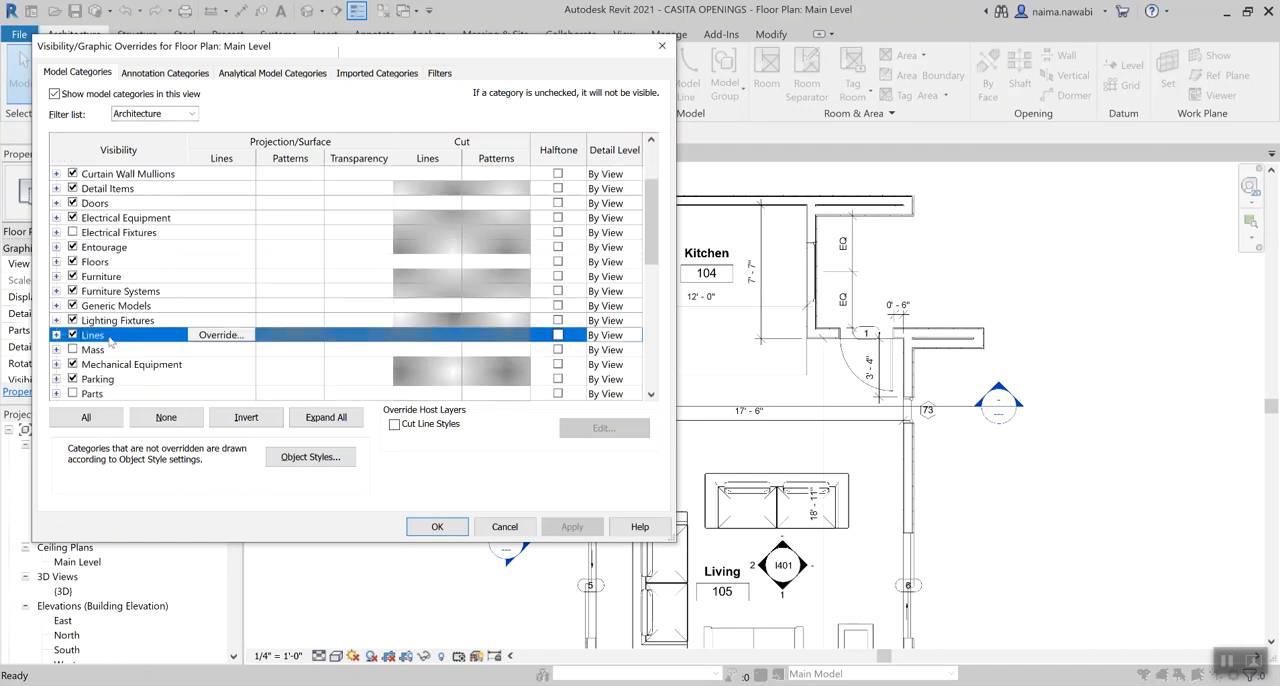
{"action": "left_click", "coordinate": [57, 336]}
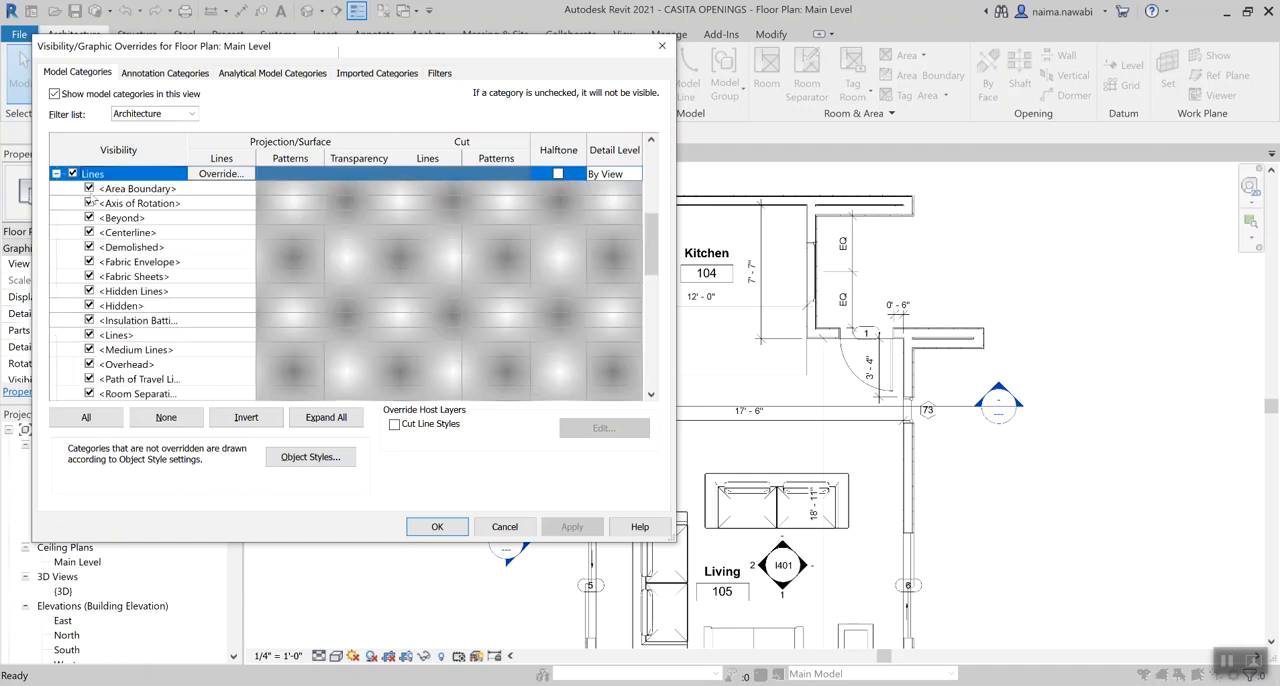
{"action": "scroll", "coordinate": [133, 285], "scroll_direction": "down", "scroll_amount": 3}
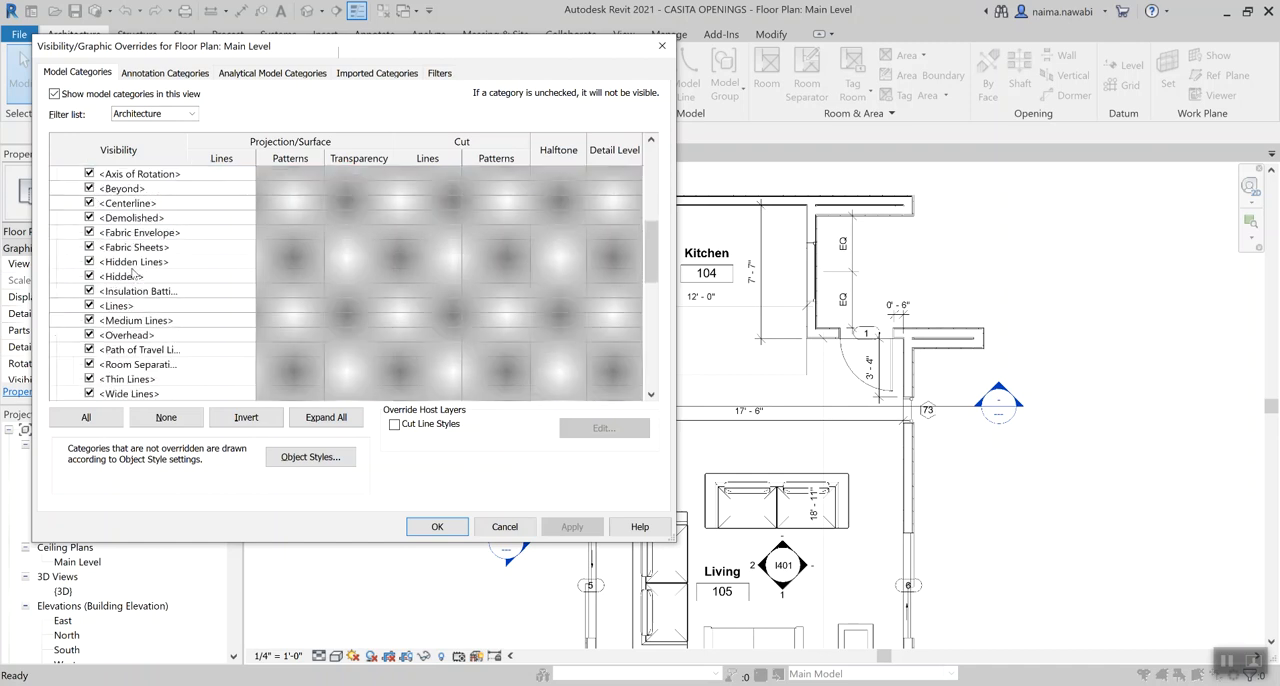
{"action": "left_click", "coordinate": [113, 350]}
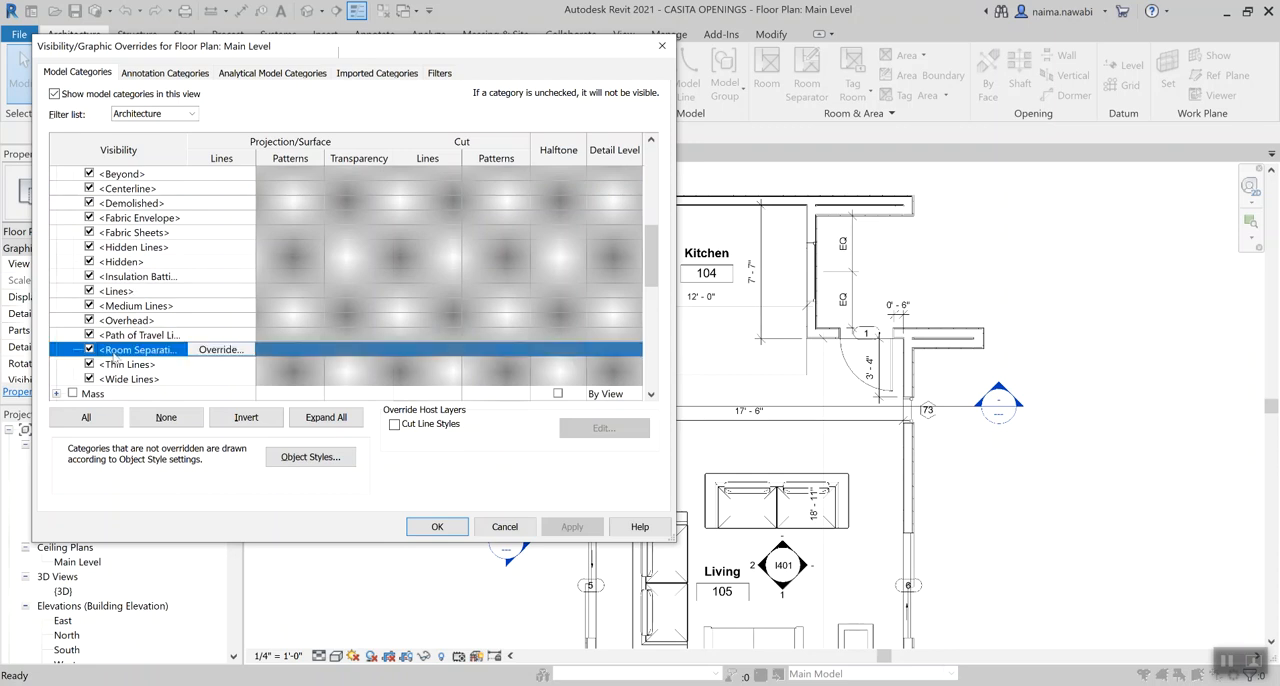
{"action": "left_click", "coordinate": [89, 349]}
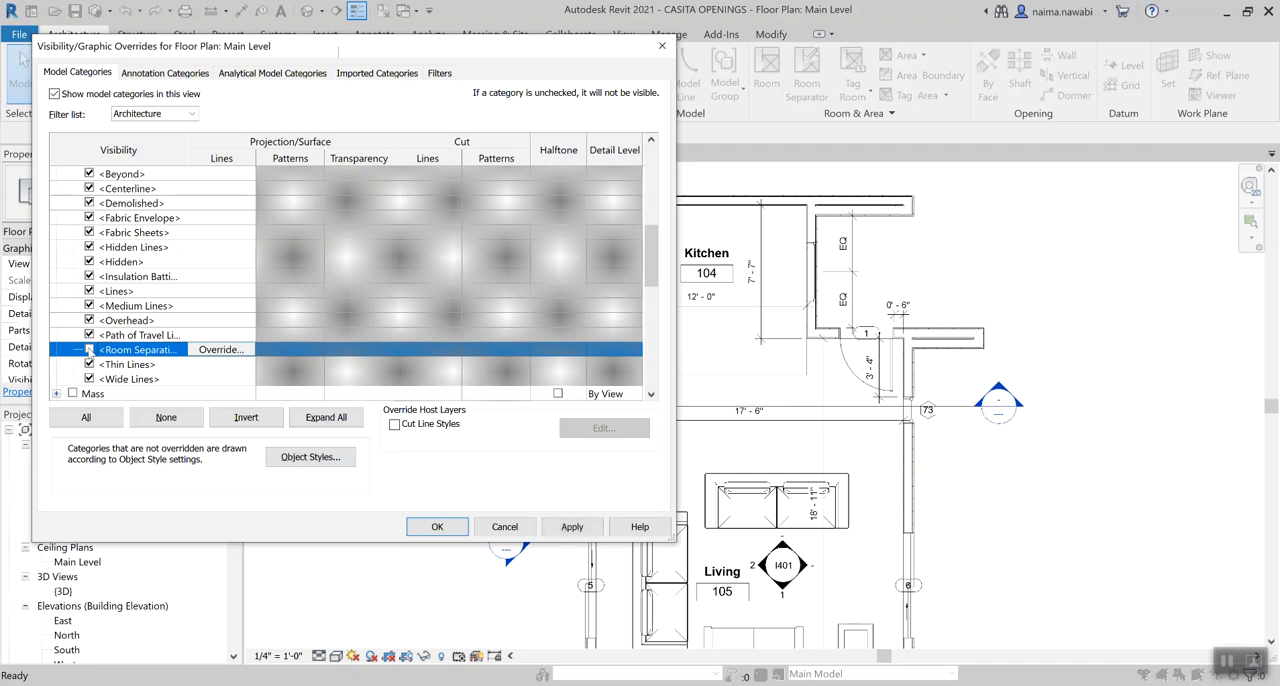
{"action": "left_click", "coordinate": [570, 527]}
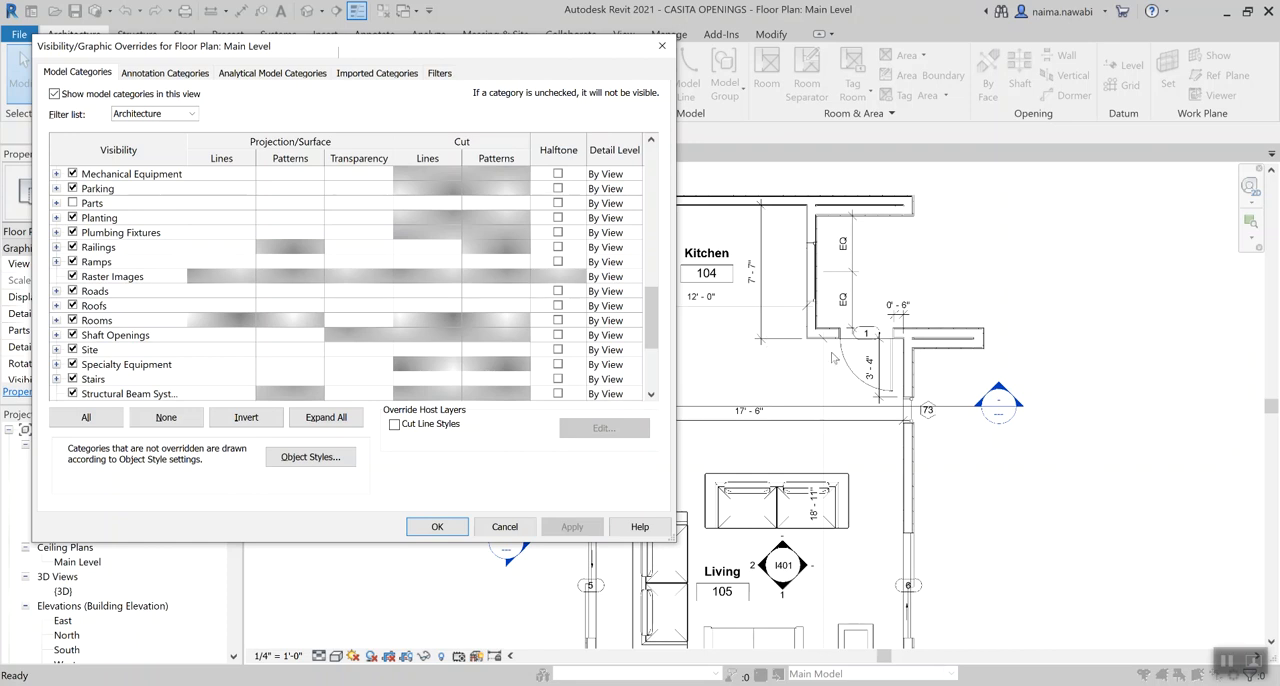
{"action": "left_click", "coordinate": [431, 532]}
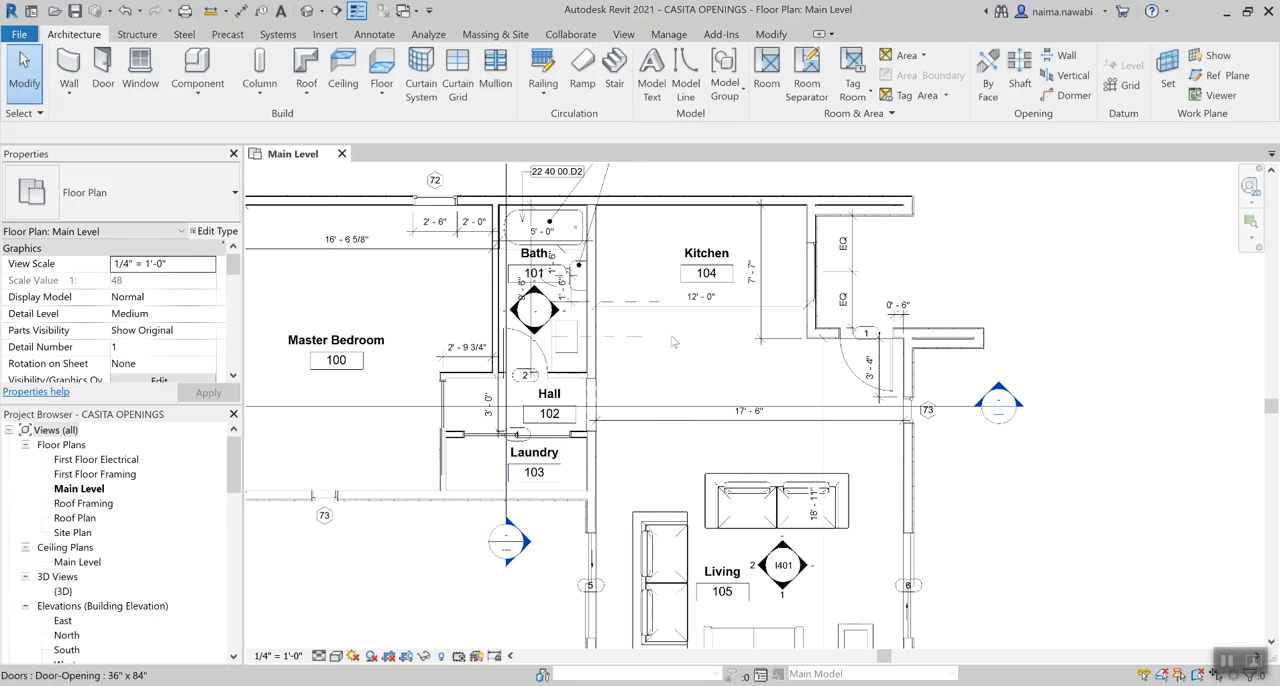
Check the Kitchen's room boundary with the separation lines hidden by selecting its tag
{"action": "left_click", "coordinate": [693, 279]}
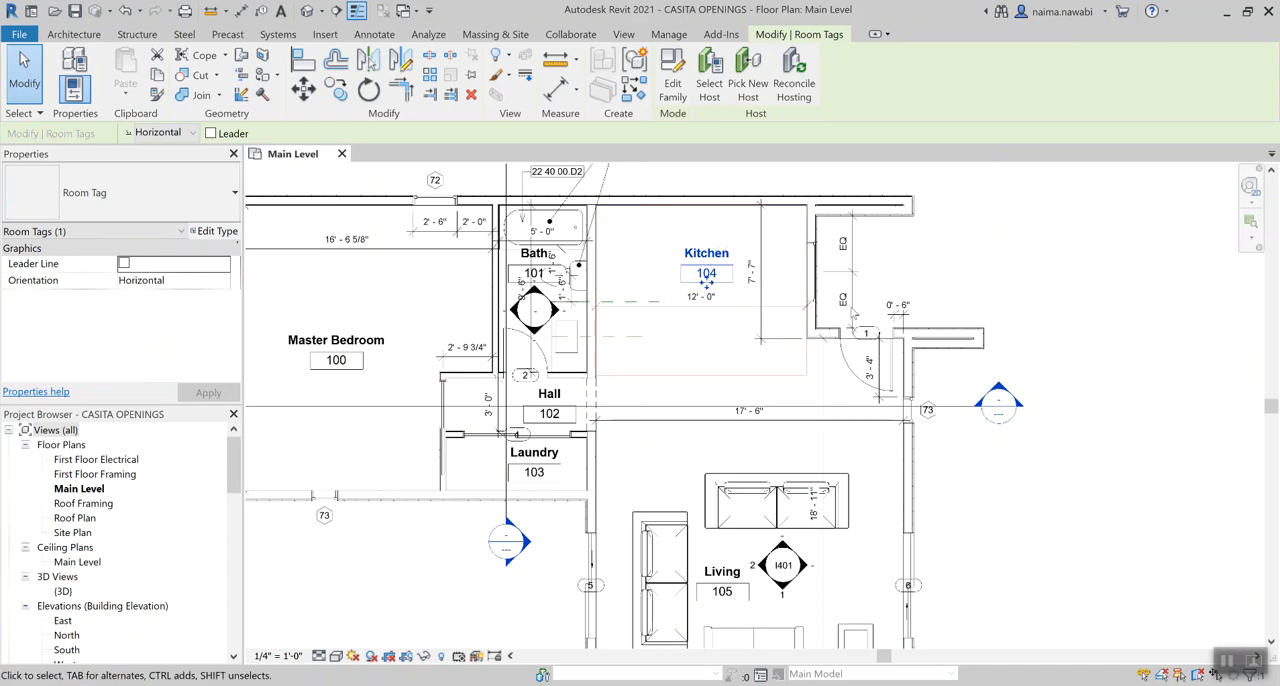
{"action": "left_click", "coordinate": [966, 277]}
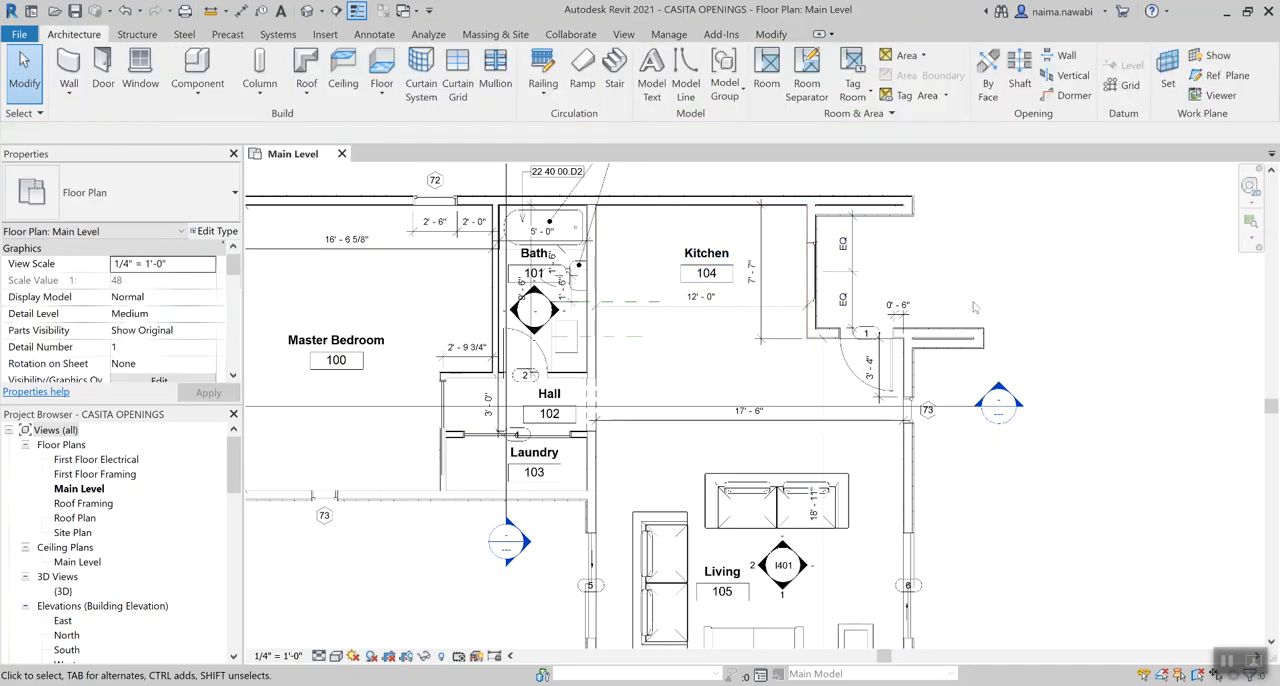
{"action": "scroll", "coordinate": [974, 307], "scroll_direction": "down", "scroll_amount": 2}
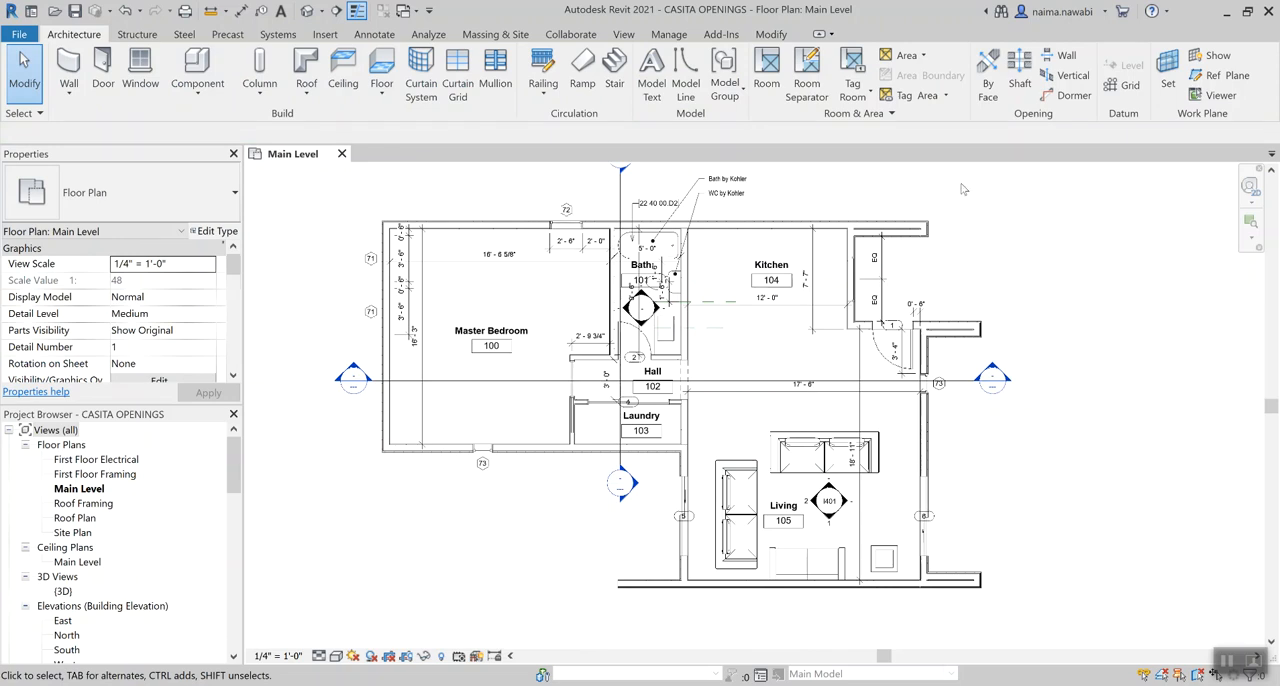
{"action": "left_click", "coordinate": [768, 72]}
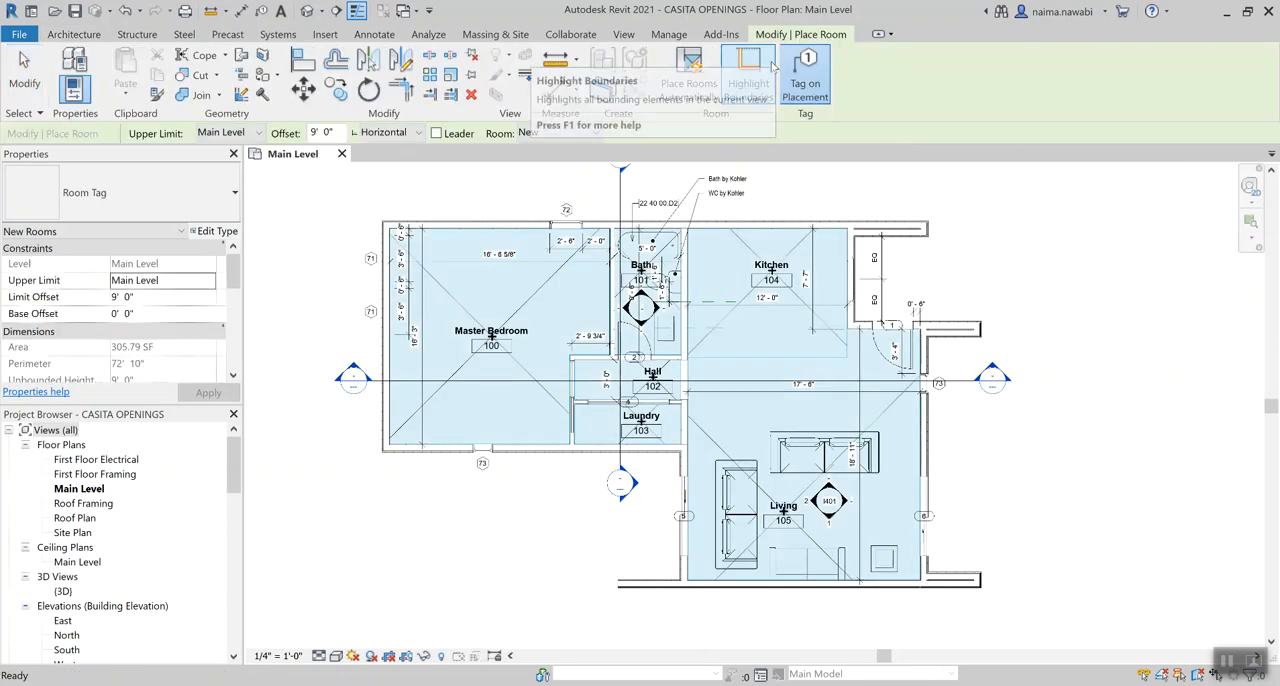
{"action": "key", "text": "Escape"}
{"action": "key", "text": "Escape"}
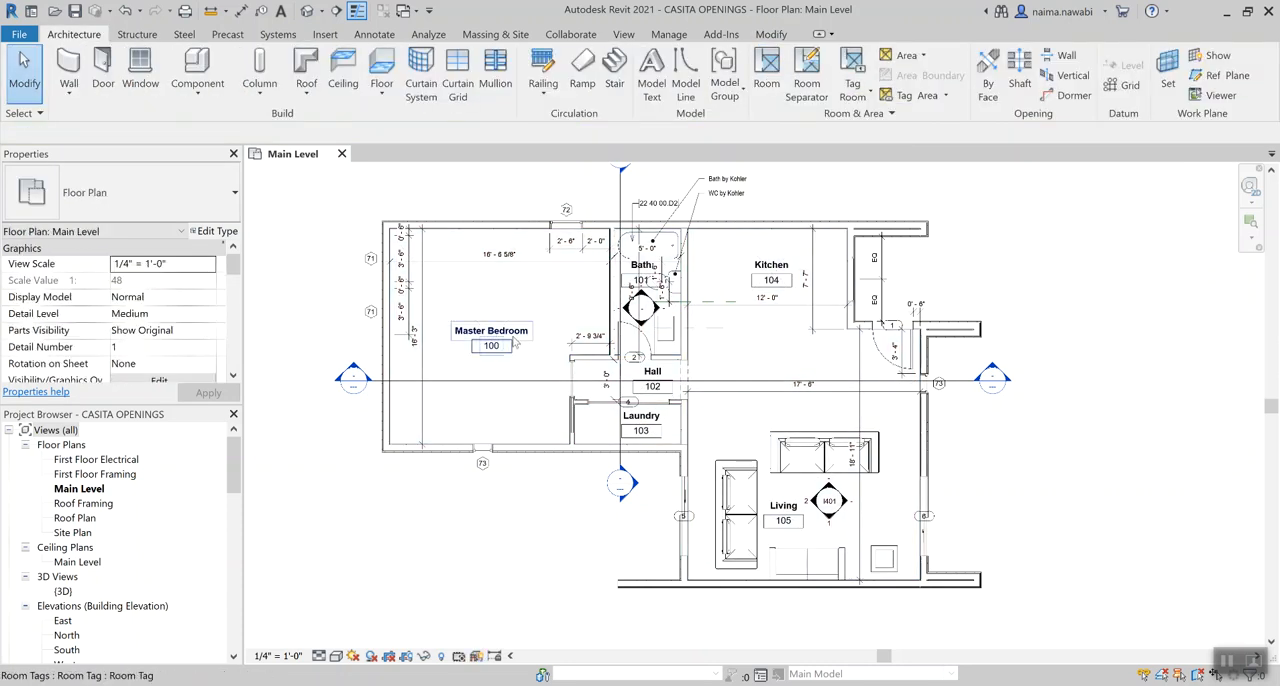
Delete only the Master Bedroom's room tag and check the remaining room by selecting it
{"action": "left_click", "coordinate": [514, 344]}
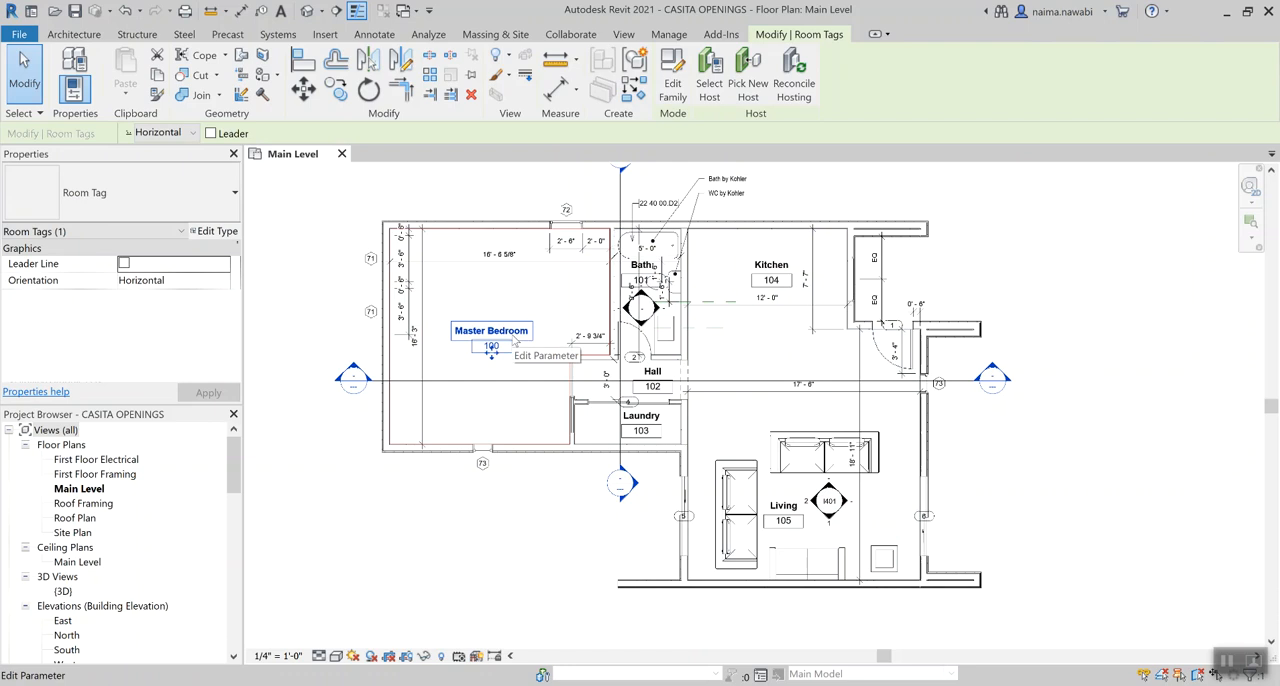
{"action": "key", "text": "Delete"}
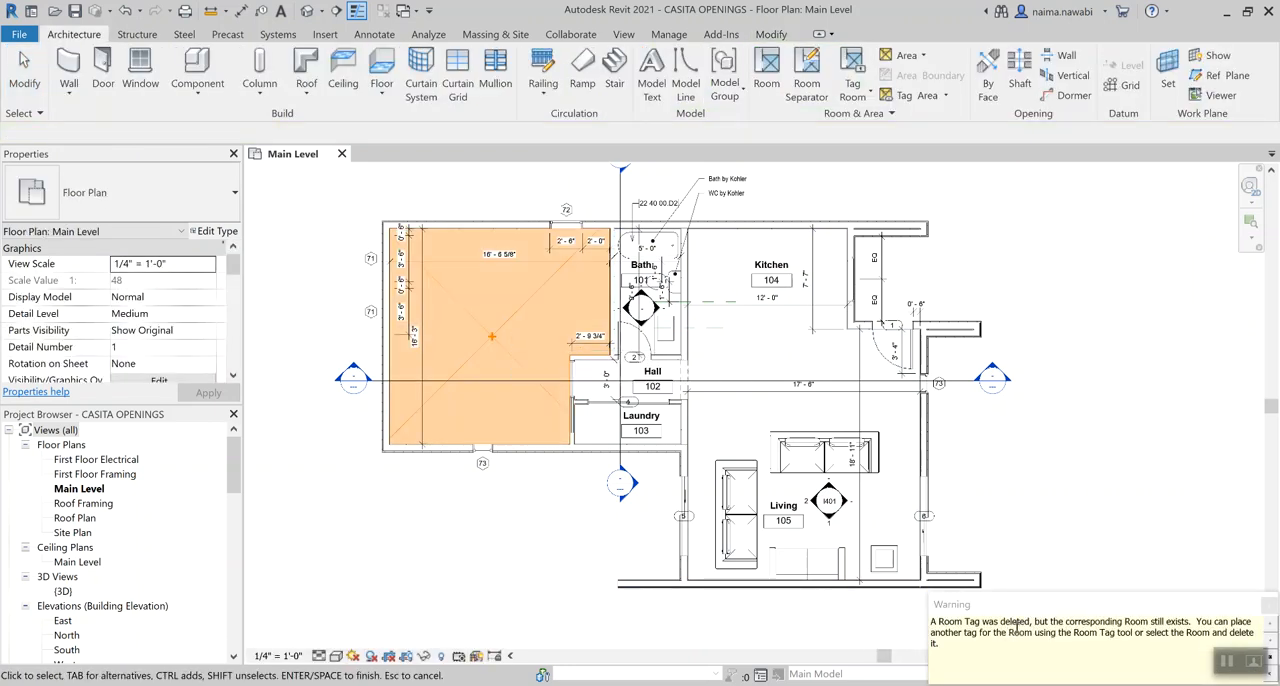
{"action": "left_click_drag", "start_coordinate": [1032, 622], "coordinate": [1186, 622]}
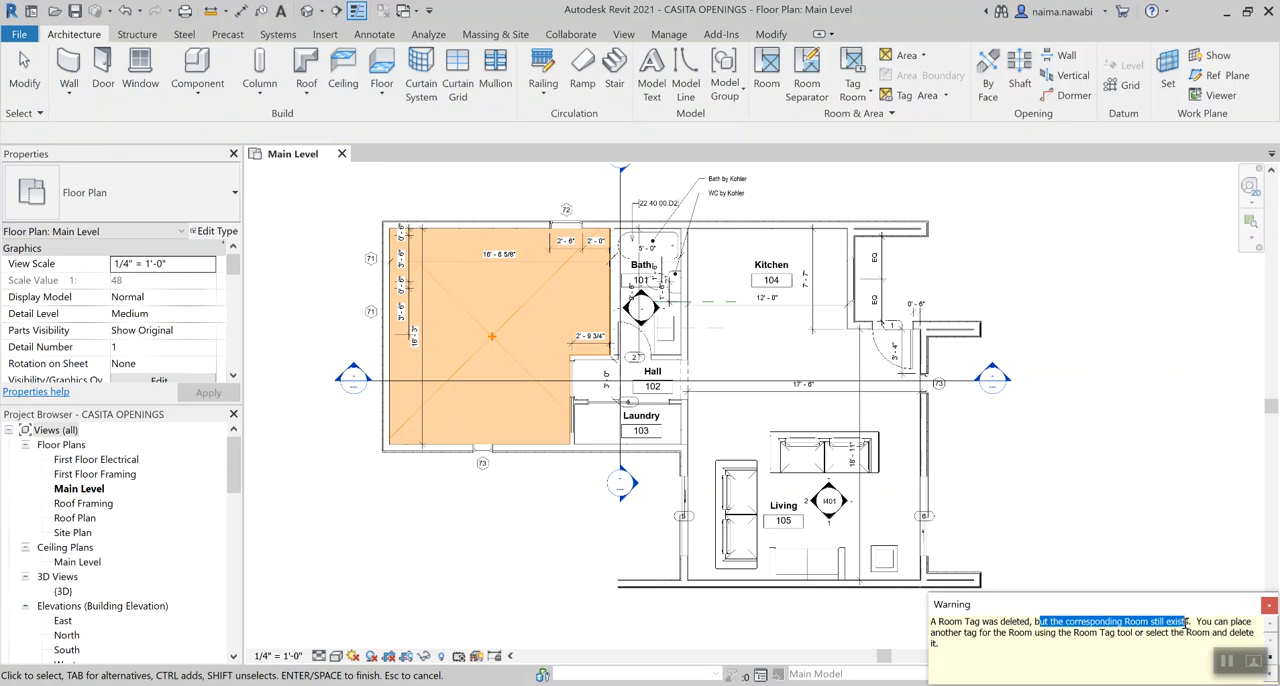
{"action": "left_click", "coordinate": [1090, 355]}
{"action": "key", "text": "Escape"}
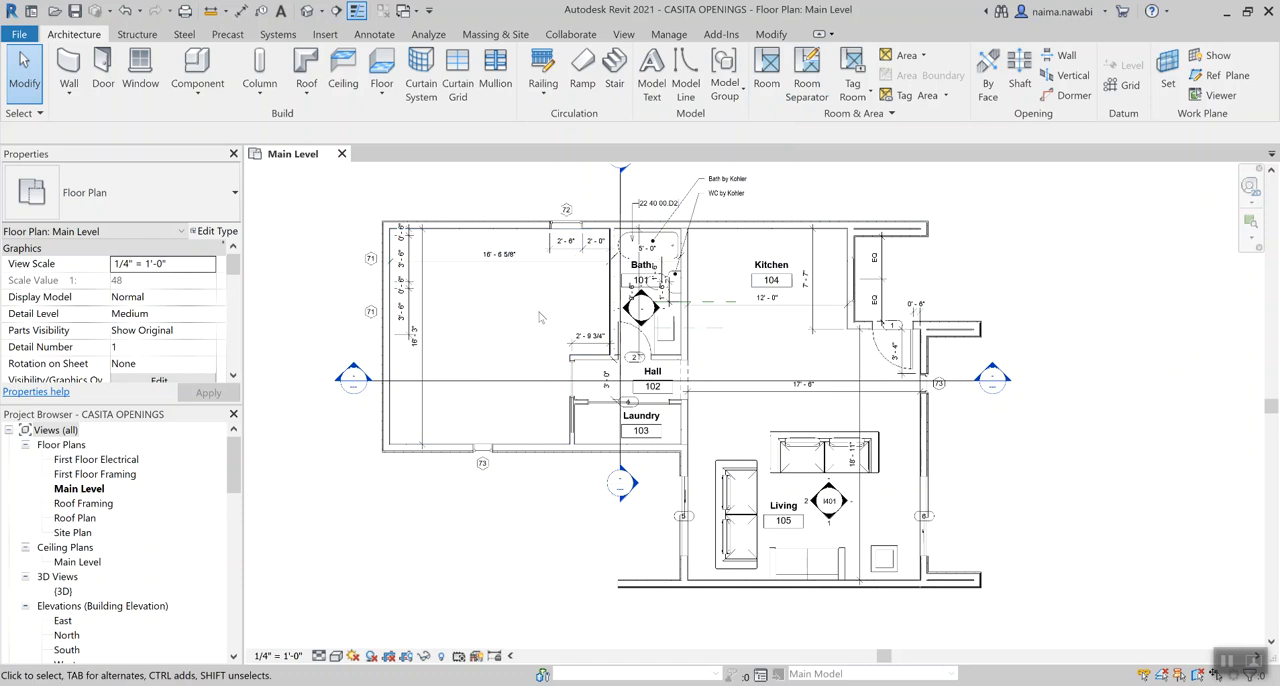
{"action": "left_click", "coordinate": [510, 362]}
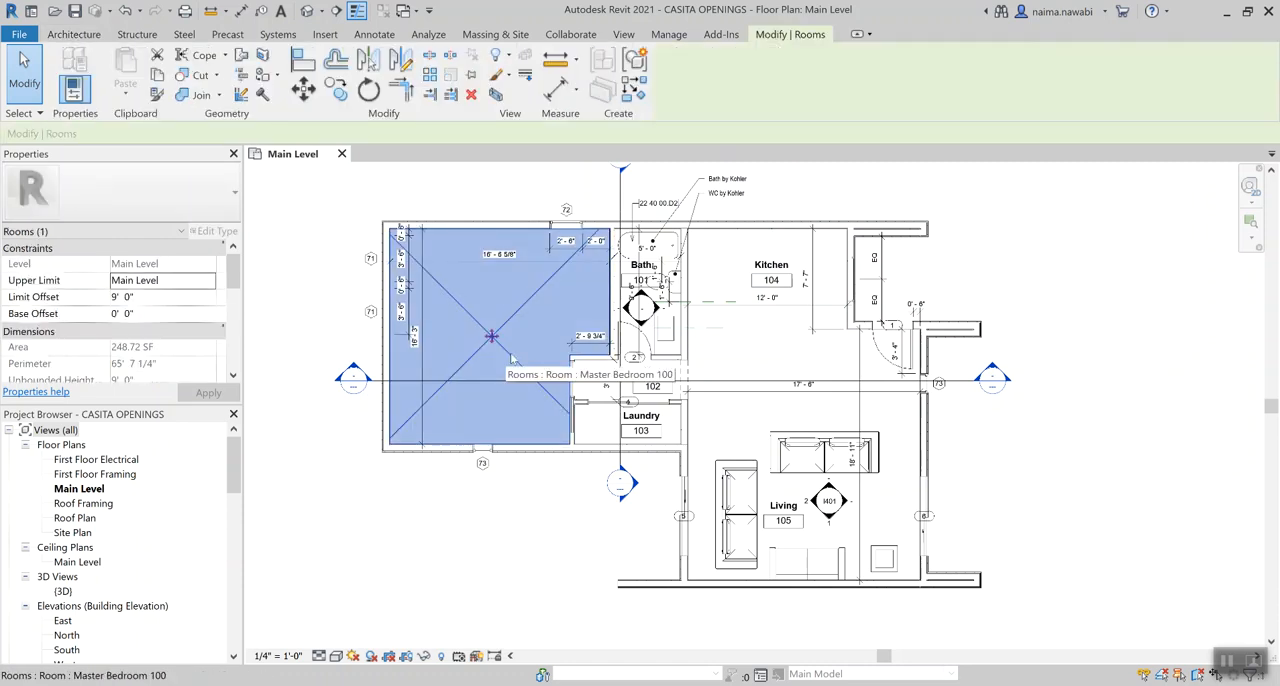
{"action": "left_click", "coordinate": [962, 258]}
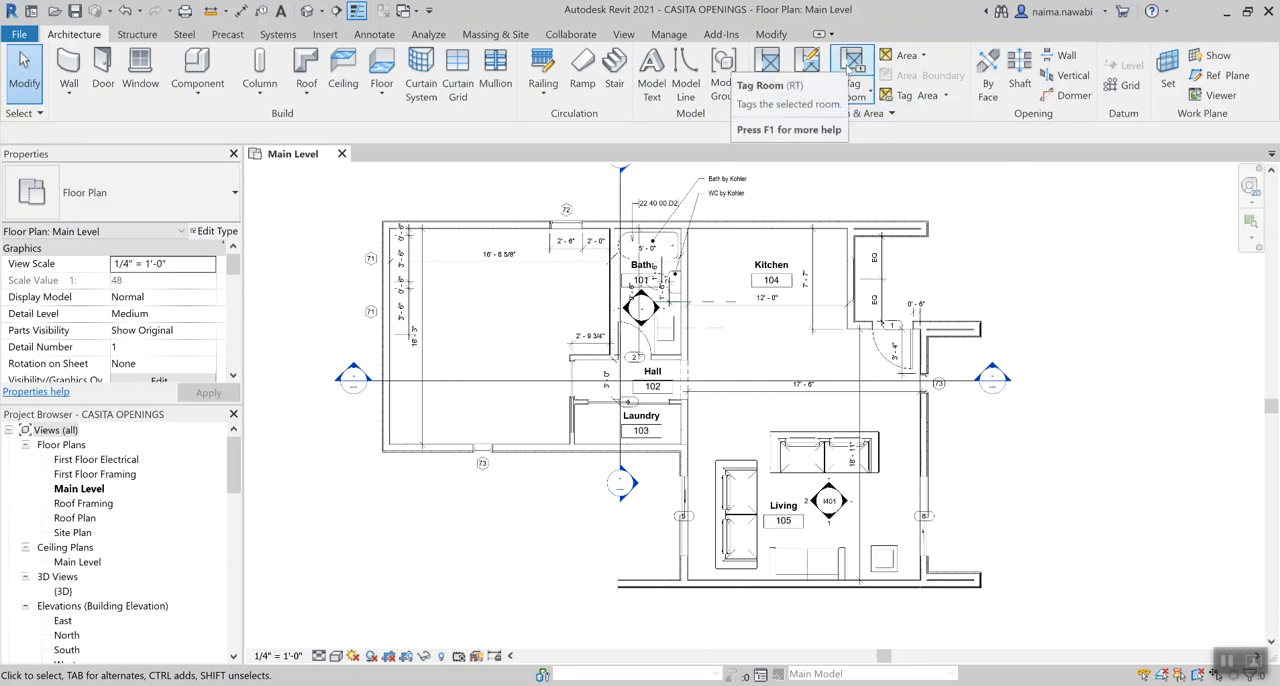
Place a room tag back on the untagged Master Bedroom with the Tag Room tool
{"action": "left_click", "coordinate": [851, 66]}
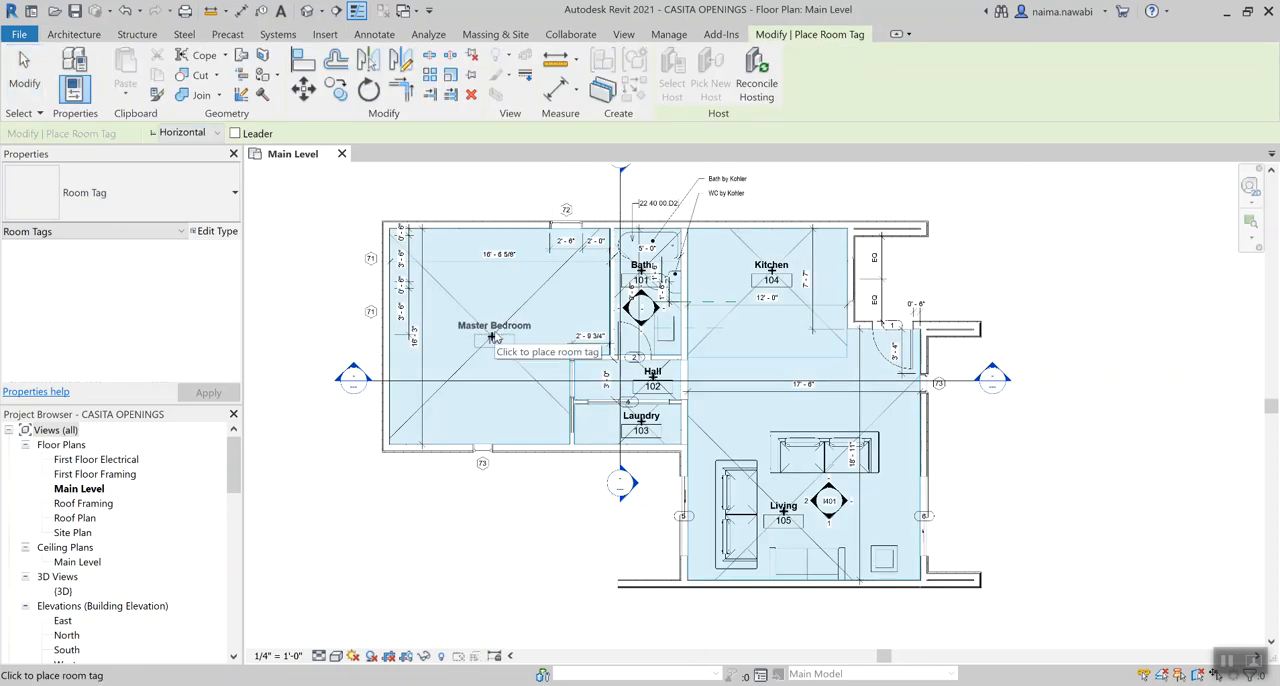
{"action": "left_click", "coordinate": [492, 337]}
{"action": "key", "text": "Escape"}
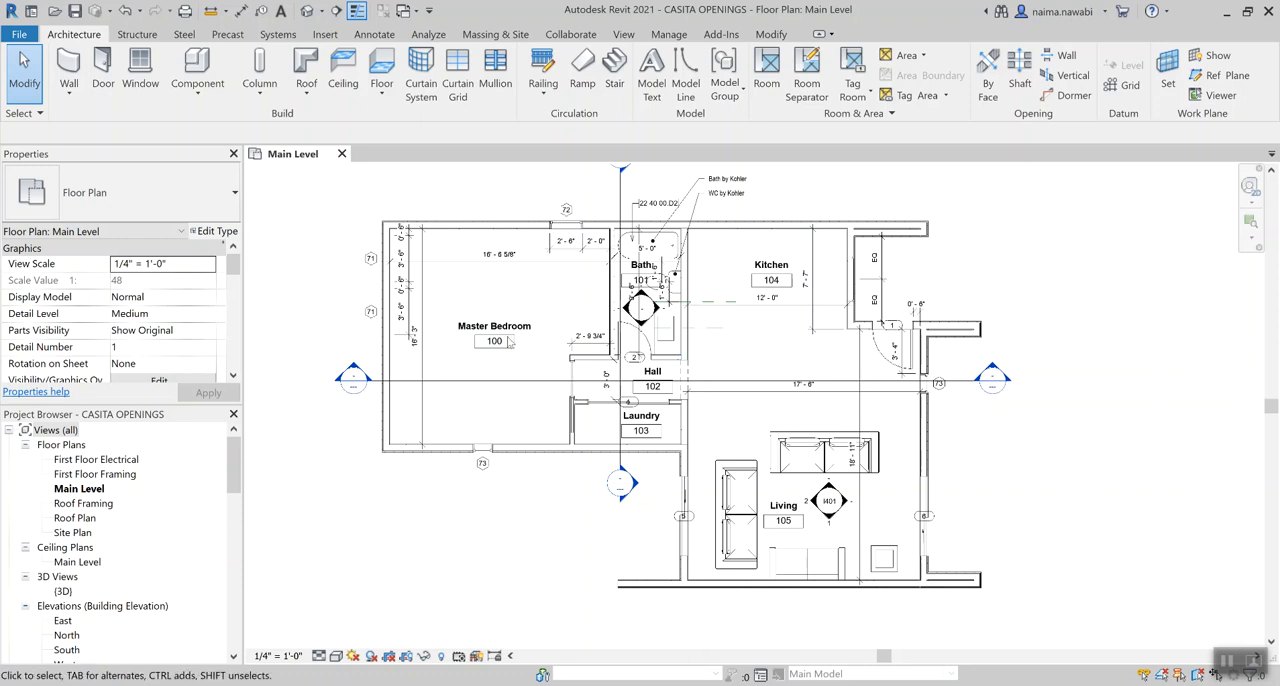
Delete the Master Bedroom's room tag and the room itself from the Main Level plan
{"action": "left_click", "coordinate": [481, 338]}
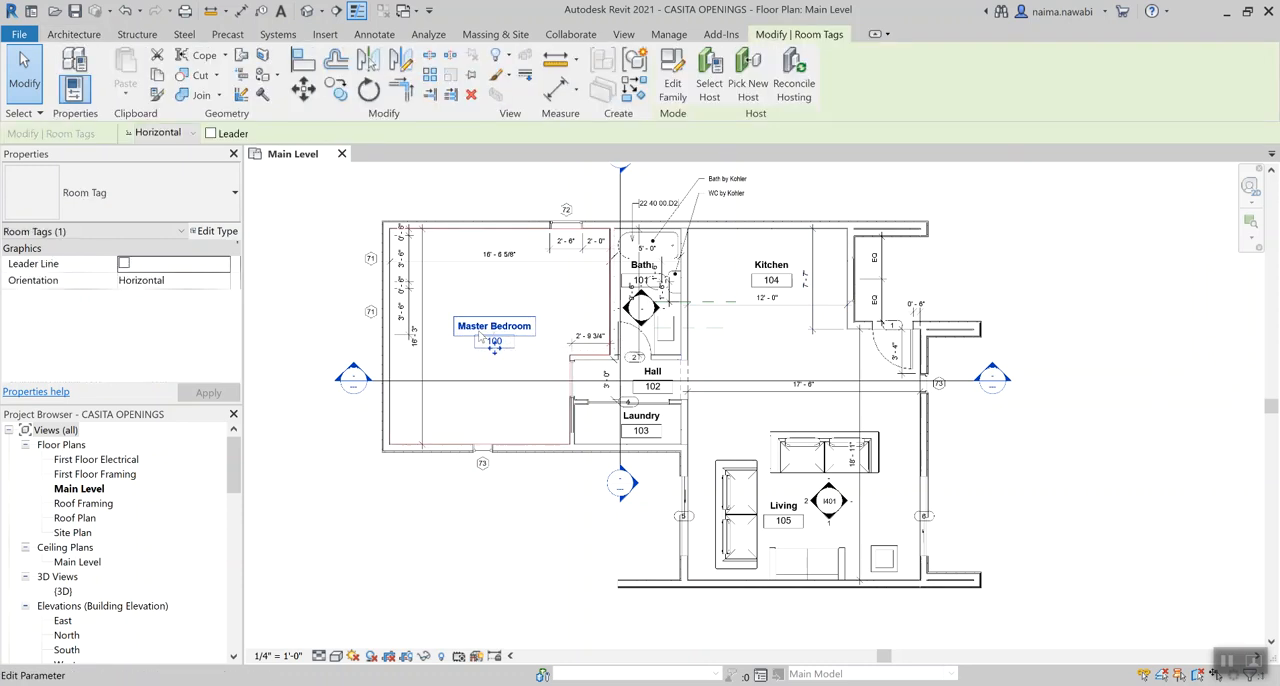
{"action": "key", "text": "Delete"}
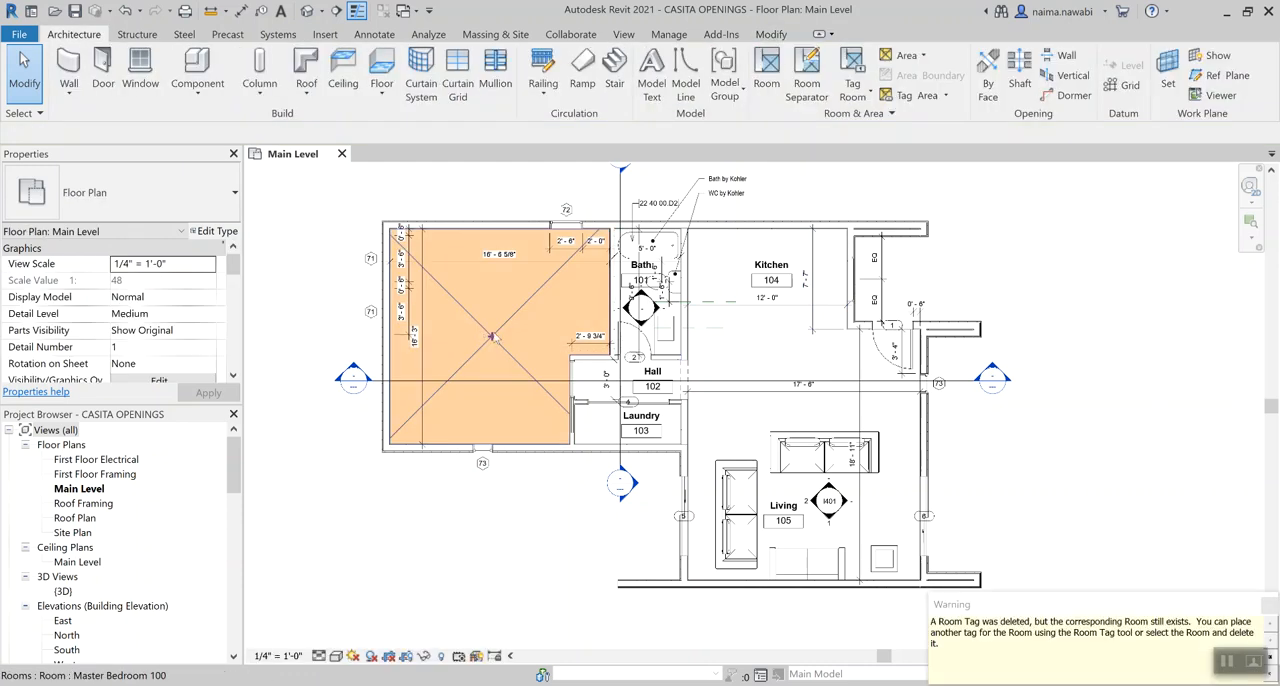
{"action": "left_click", "coordinate": [492, 338]}
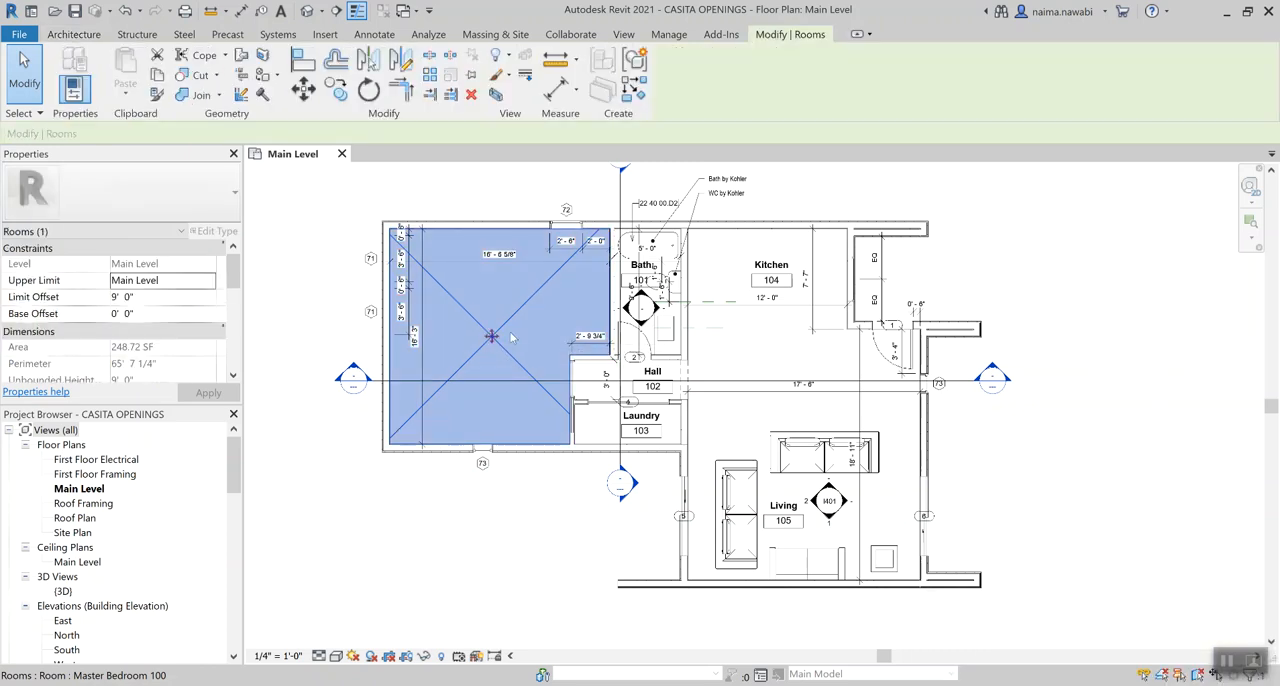
{"action": "key", "text": "Escape"}
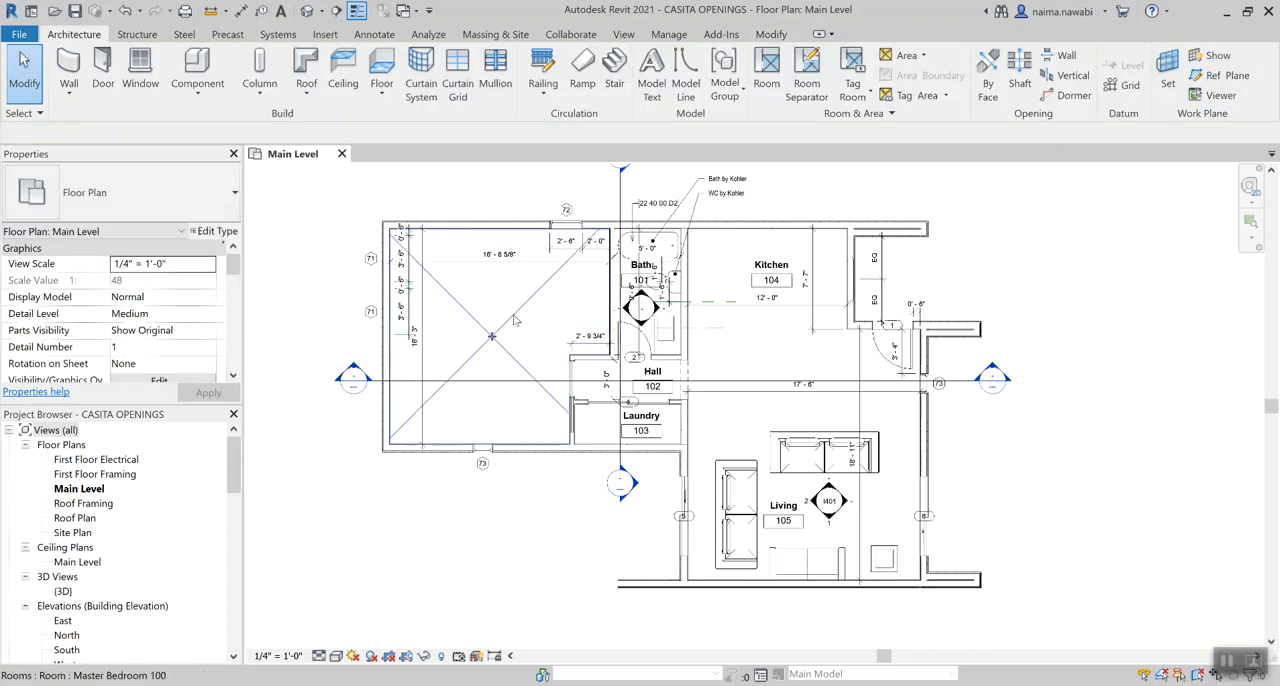
{"action": "left_click", "coordinate": [515, 320]}
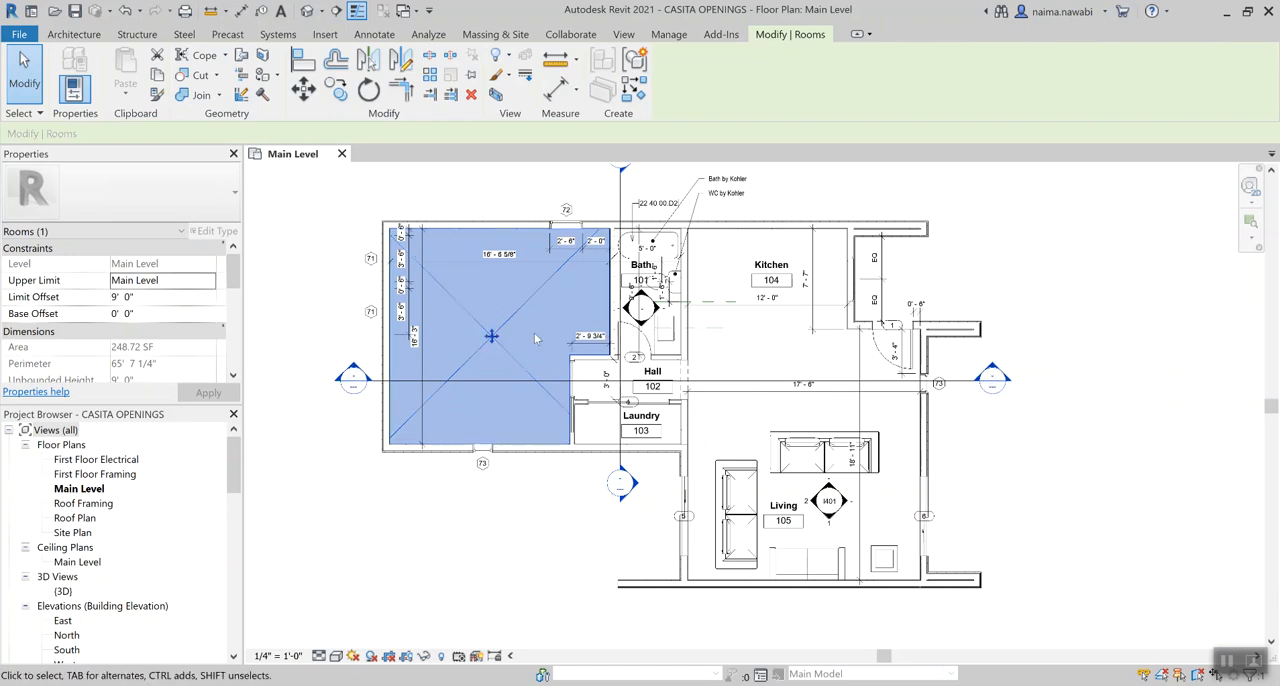
{"action": "key", "text": "Delete"}
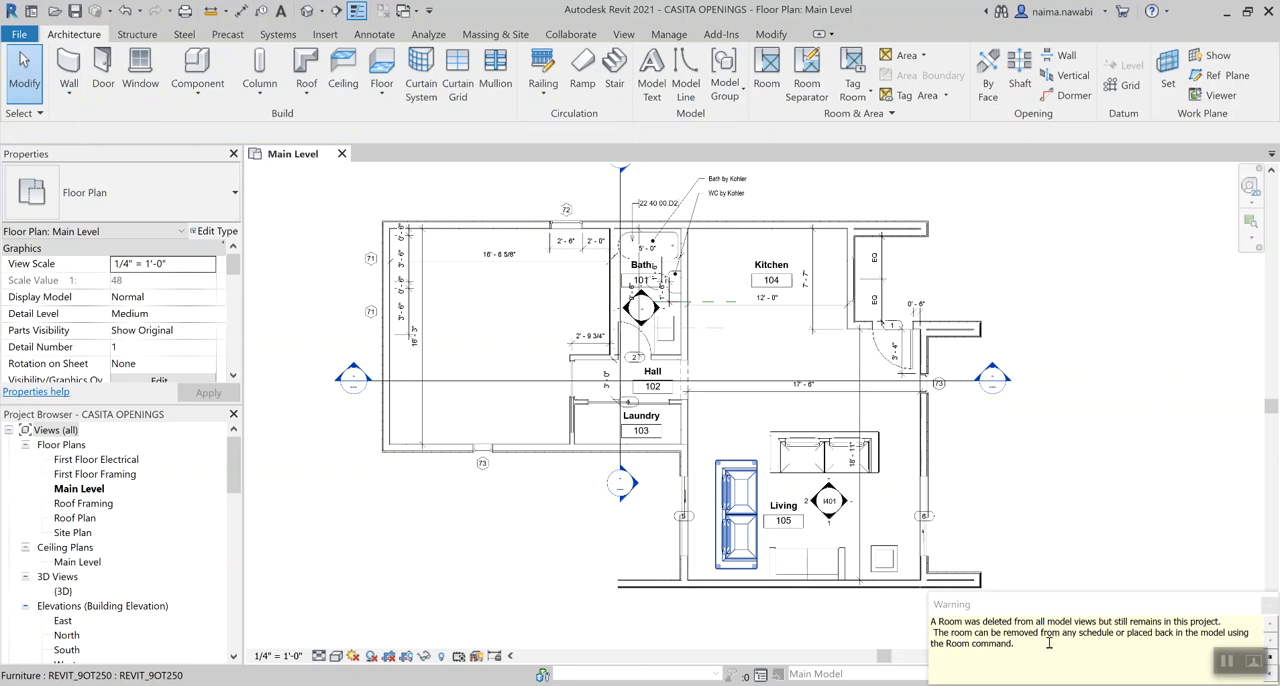
{"action": "left_click", "coordinate": [521, 317]}
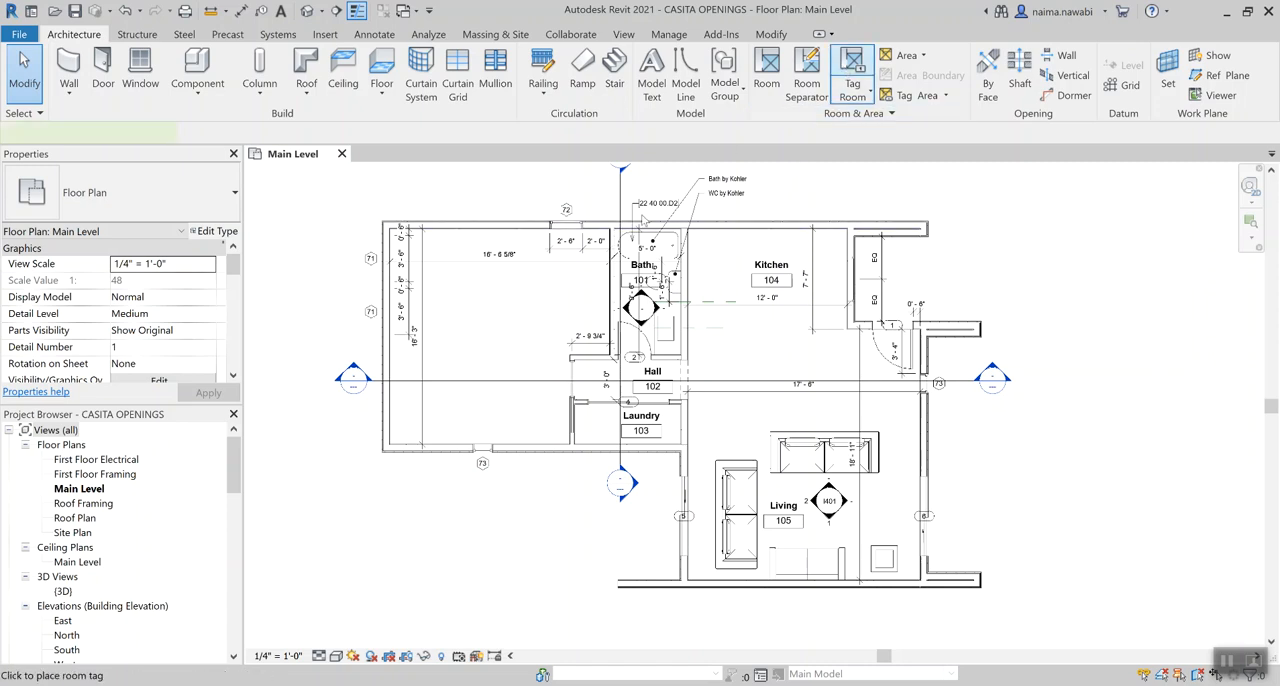
{"action": "left_click", "coordinate": [850, 74]}
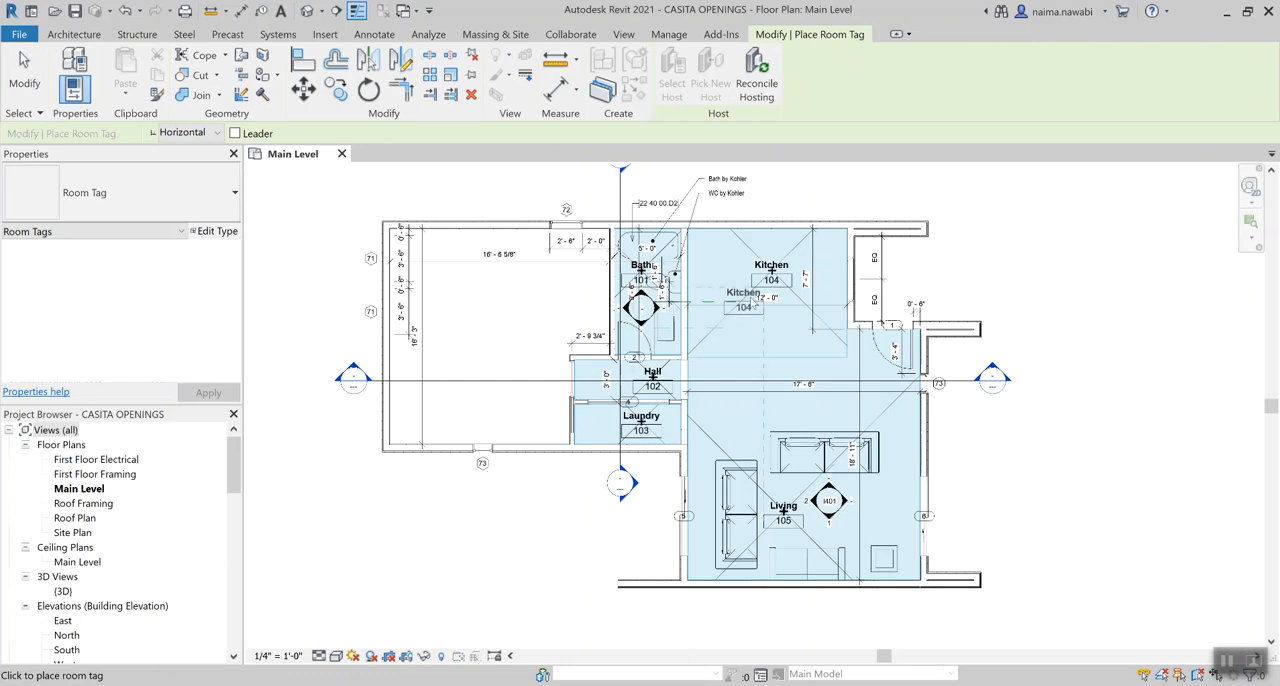
{"action": "key", "text": "Escape"}
{"action": "key", "text": "Escape"}
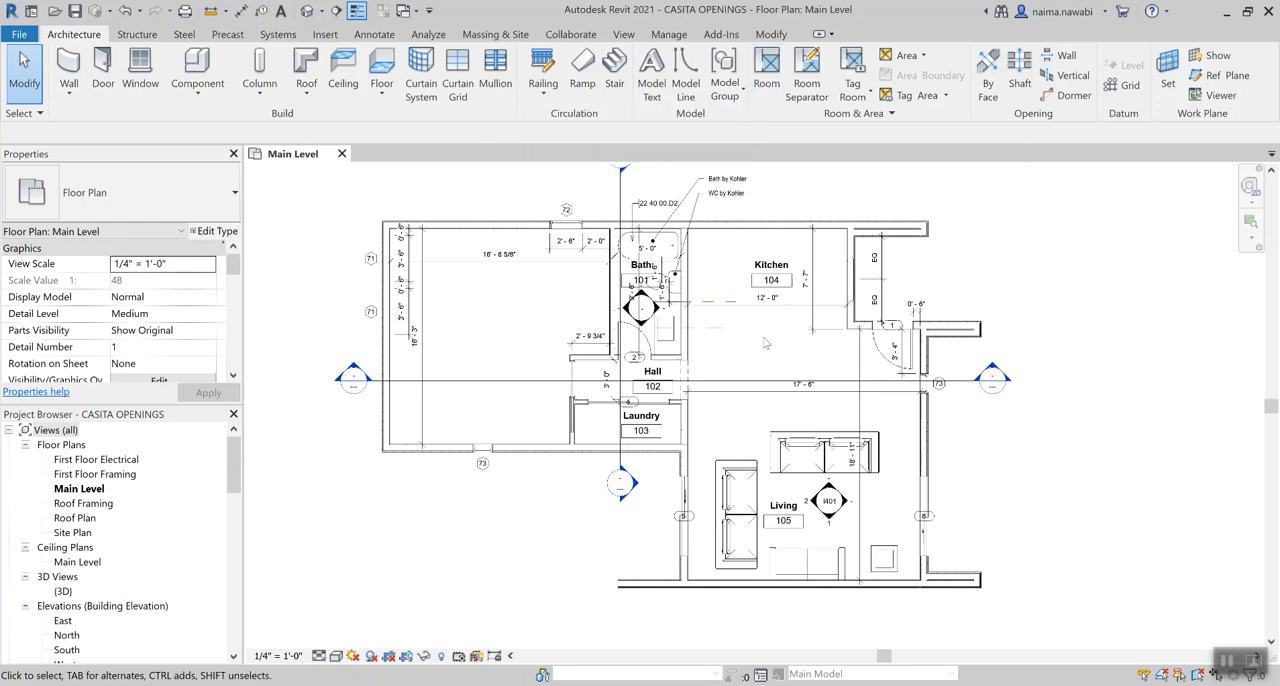
{"action": "left_click", "coordinate": [853, 68]}
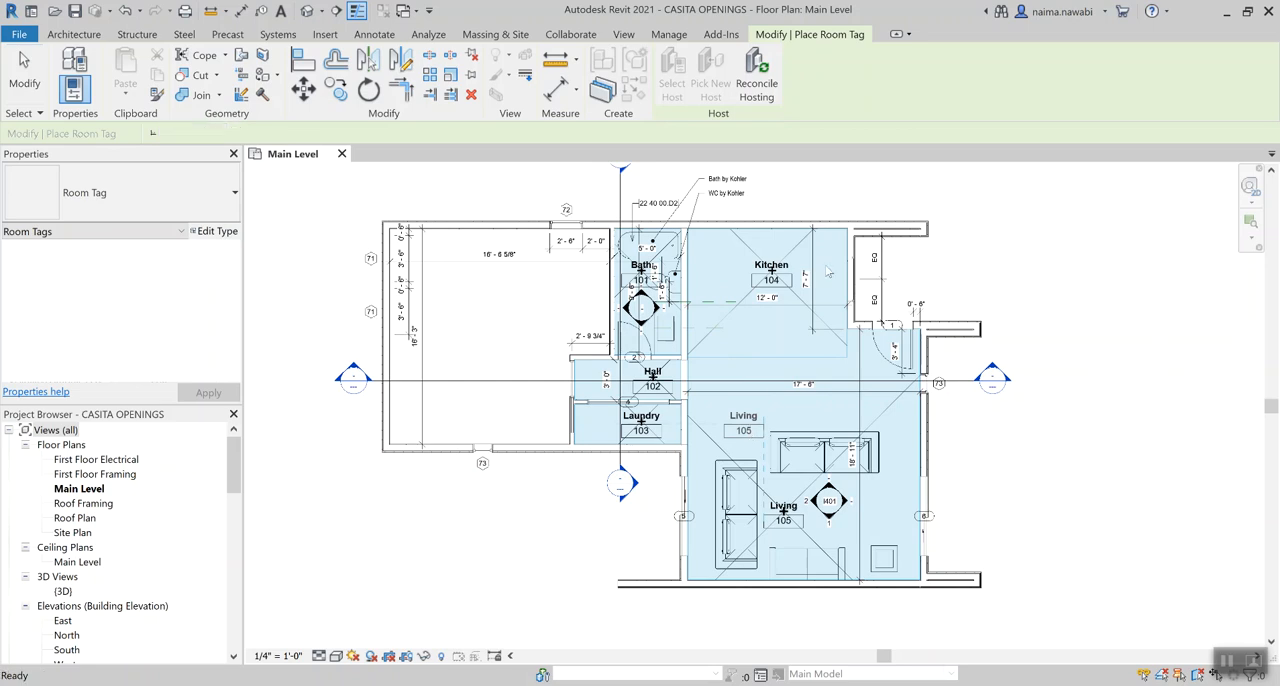
{"action": "key", "text": "Escape"}
{"action": "key", "text": "Escape"}
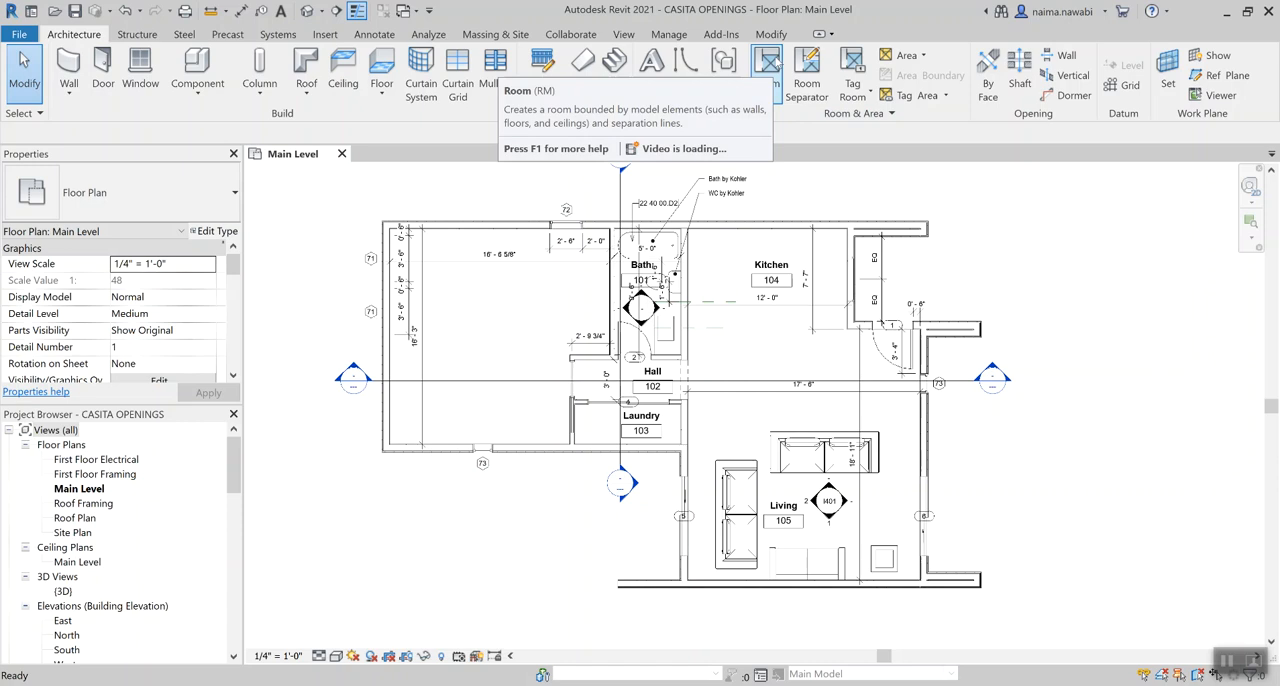
Place a new room with a tag in the empty bedroom space west of the Bath
{"action": "left_click", "coordinate": [766, 62]}
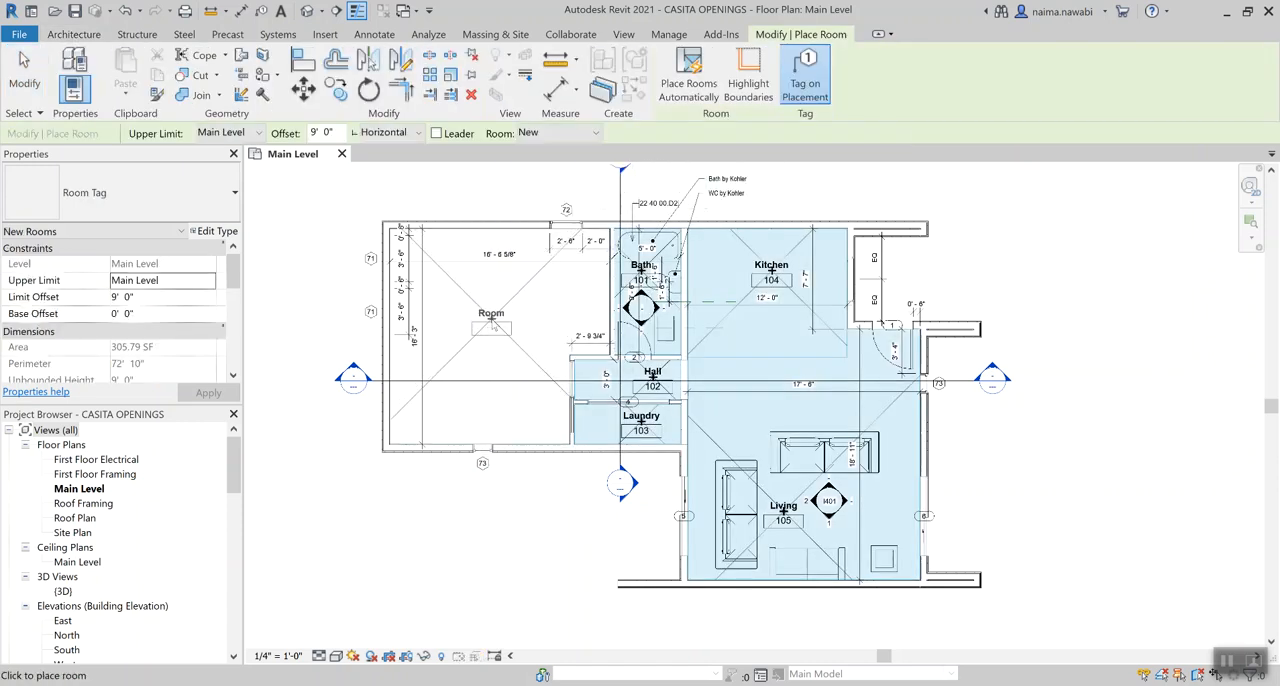
{"action": "left_click", "coordinate": [492, 332]}
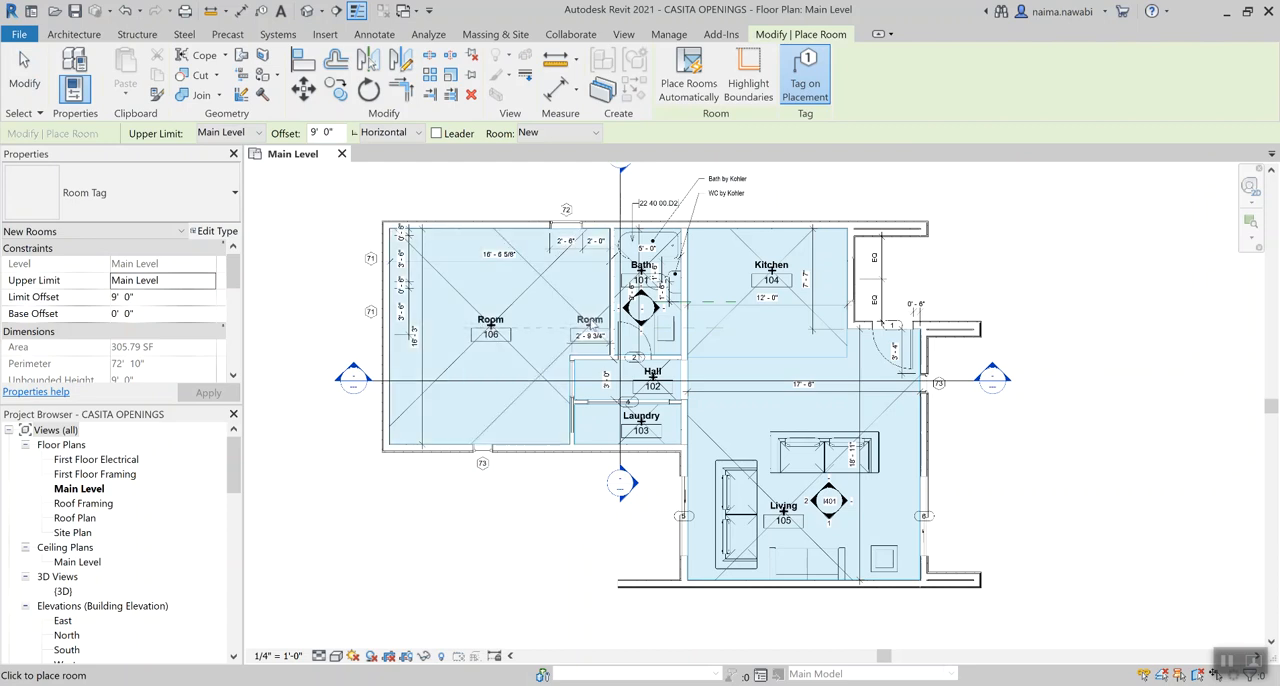
{"action": "key", "text": "Escape"}
{"action": "key", "text": "Escape"}
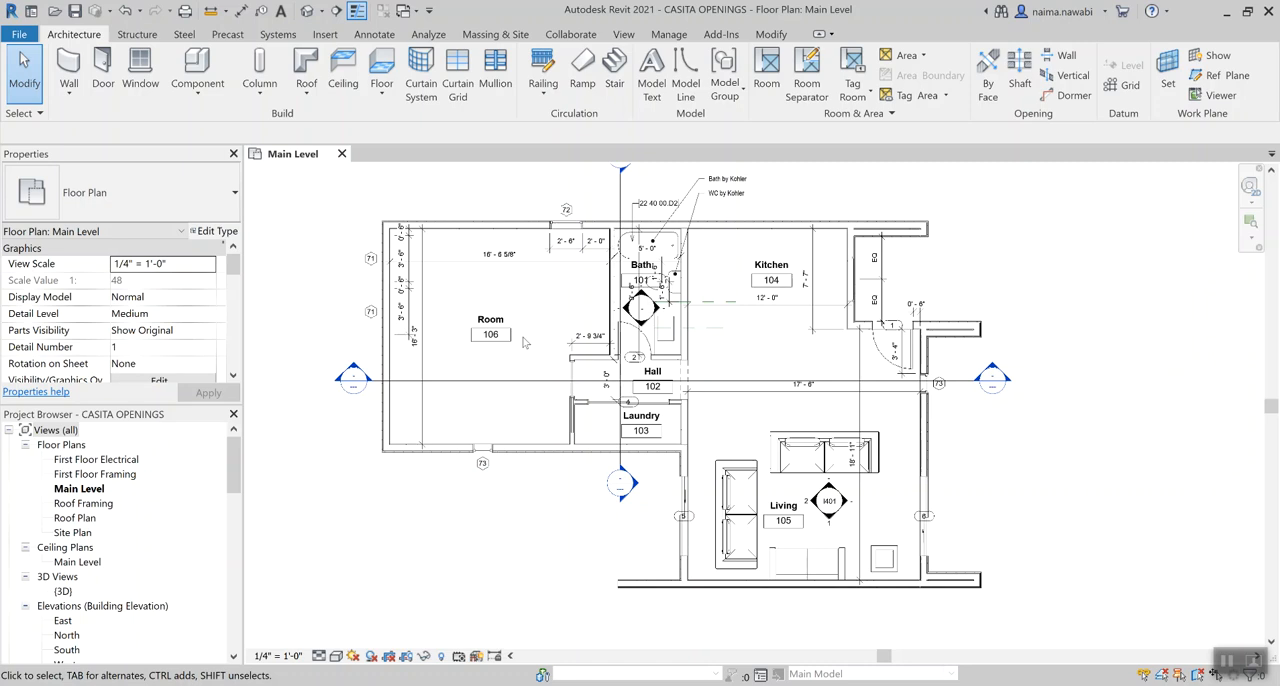
Rename the newly placed room as Master Bedroom in its tag
{"action": "scroll", "coordinate": [504, 335], "scroll_direction": "up", "scroll_amount": 2}
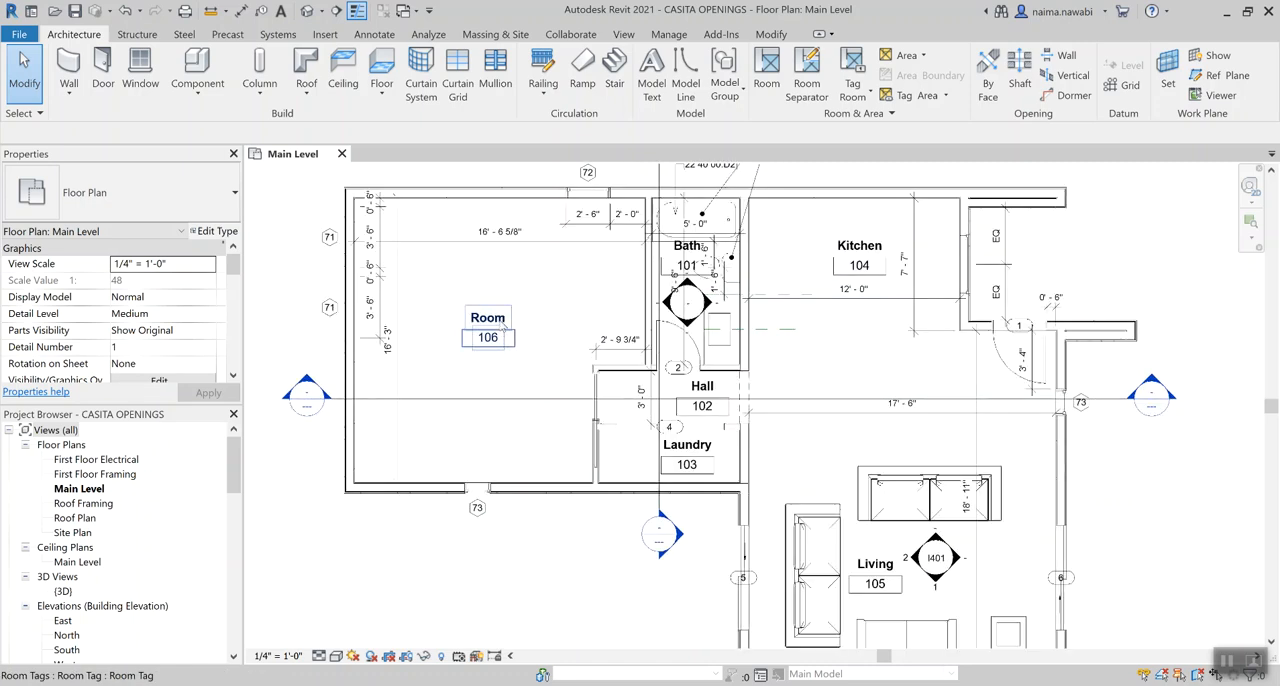
{"action": "scroll", "coordinate": [504, 335], "scroll_direction": "up", "scroll_amount": 1}
{"action": "scroll", "coordinate": [504, 335], "scroll_direction": "down", "scroll_amount": 2}
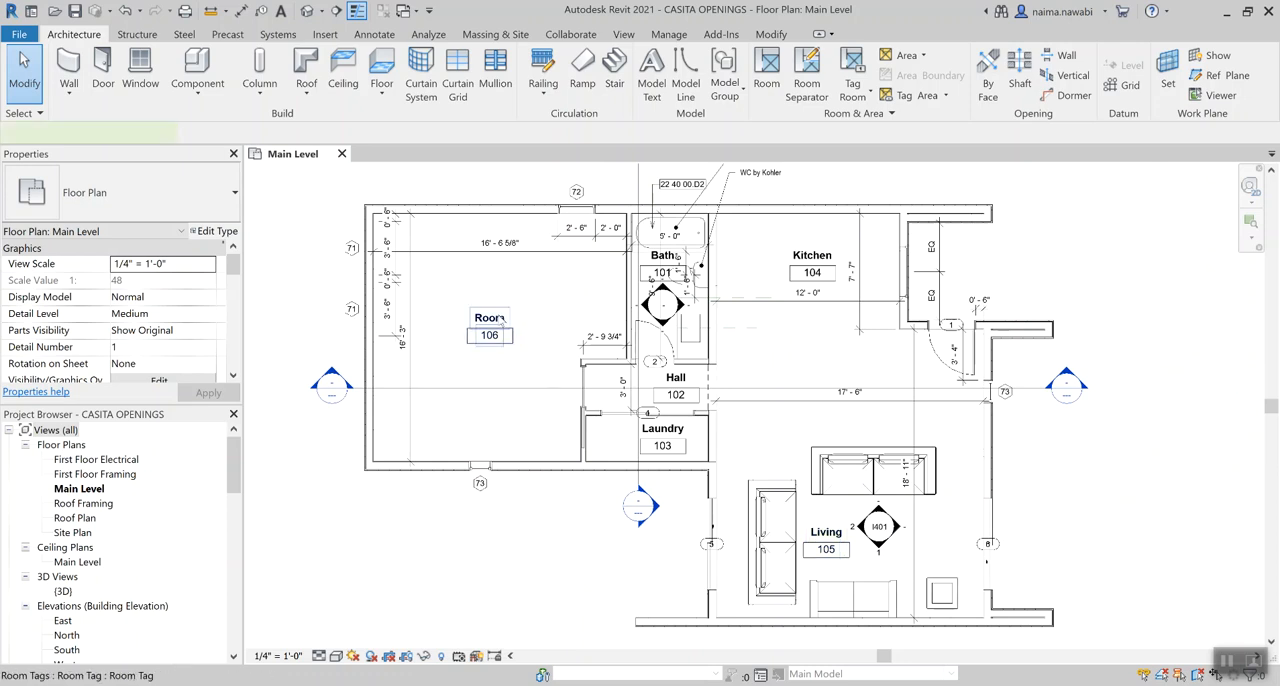
{"action": "double_click", "coordinate": [498, 314]}
{"action": "type", "text": "Master"}
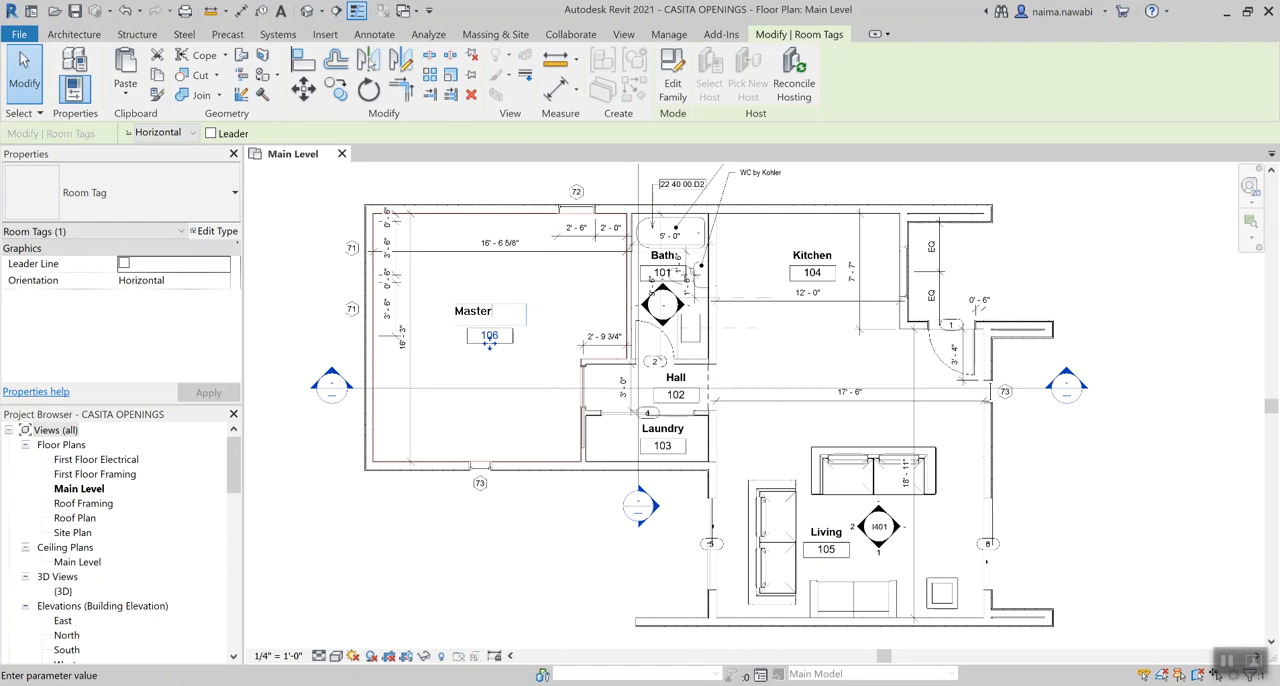
{"action": "type", "text": " Bedroom"}
{"action": "scroll", "coordinate": [515, 350], "scroll_direction": "down", "scroll_amount": 1}
{"action": "left_click", "coordinate": [515, 350]}
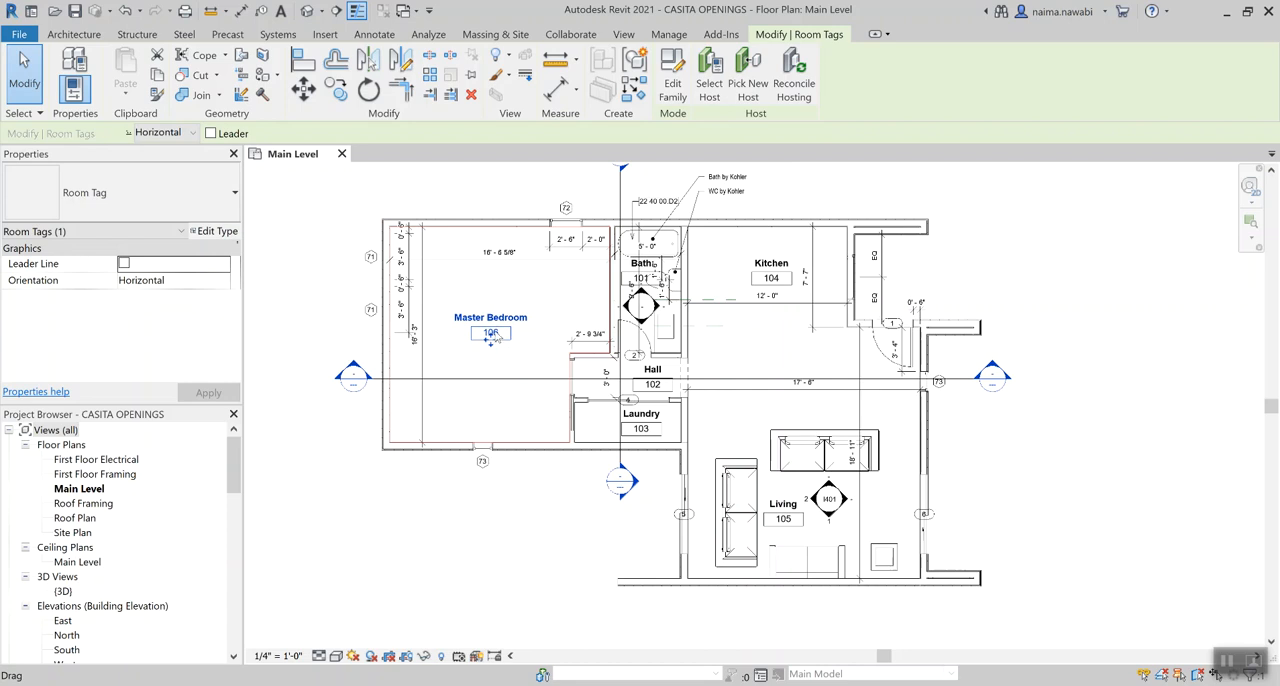
Set the Master Bedroom's room number to 100 in its tag
{"action": "scroll", "coordinate": [491, 335], "scroll_direction": "up", "scroll_amount": 3}
{"action": "left_click", "coordinate": [495, 331]}
{"action": "type", "text": "100"}
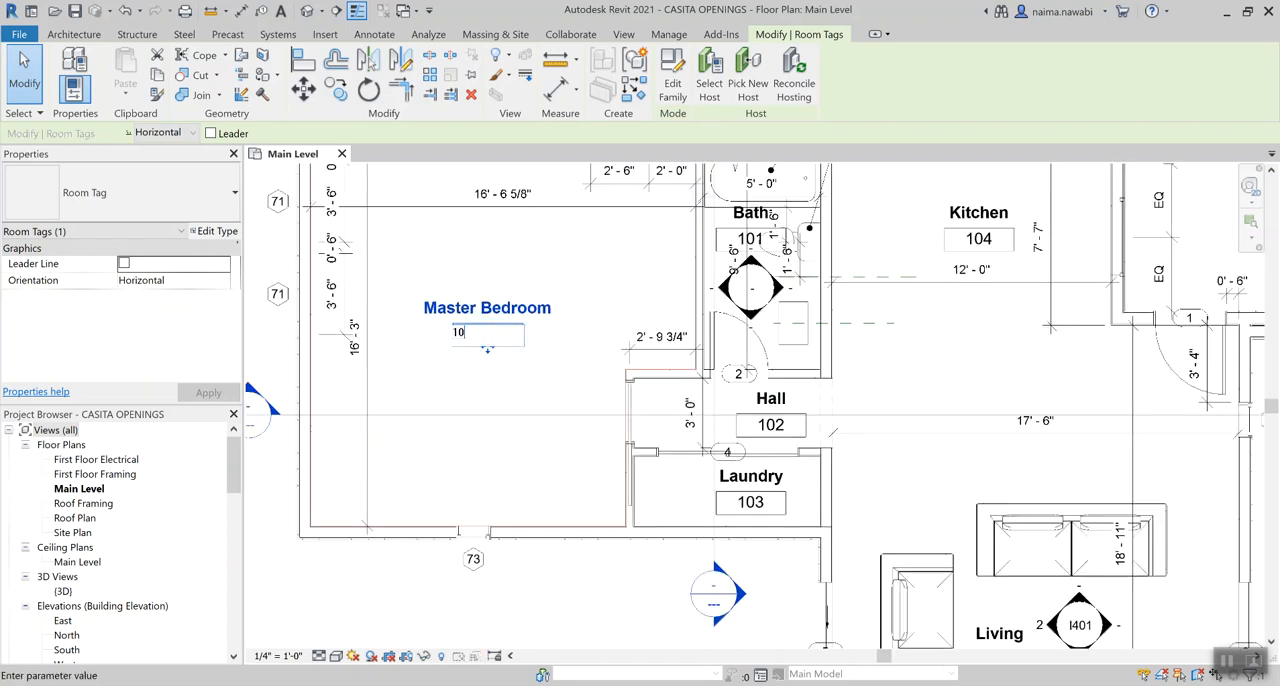
{"action": "key", "text": "Return"}
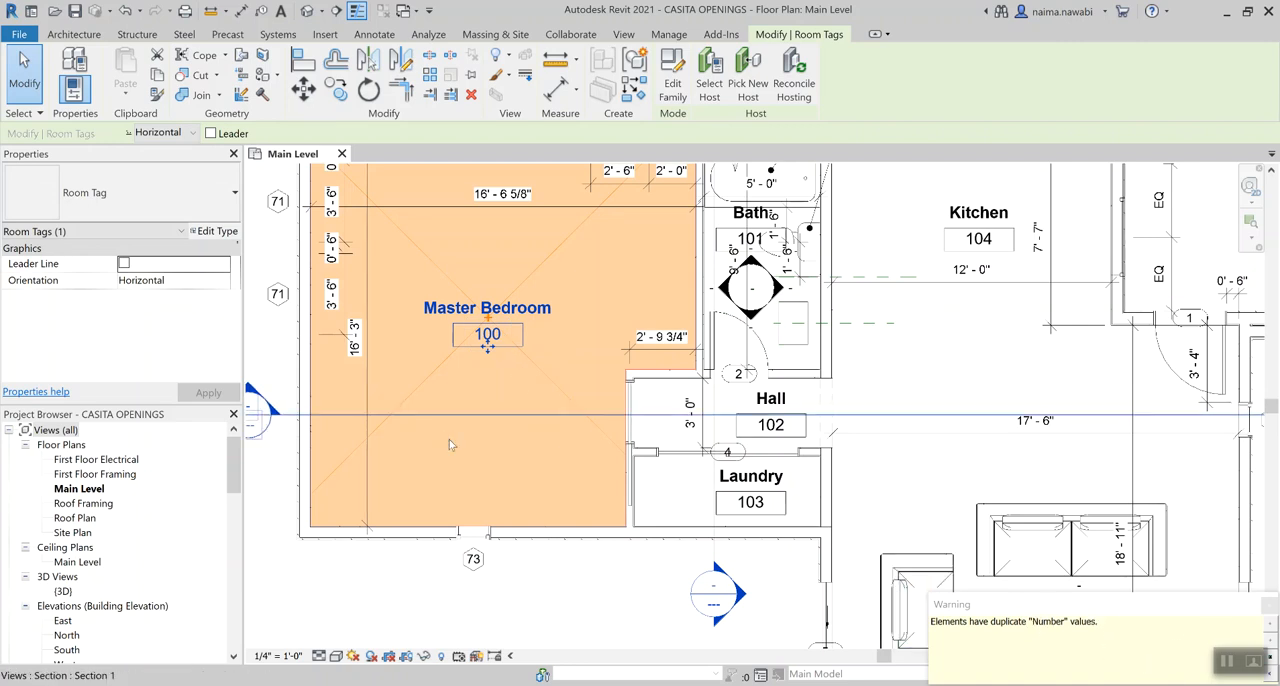
{"action": "key", "text": "Escape"}
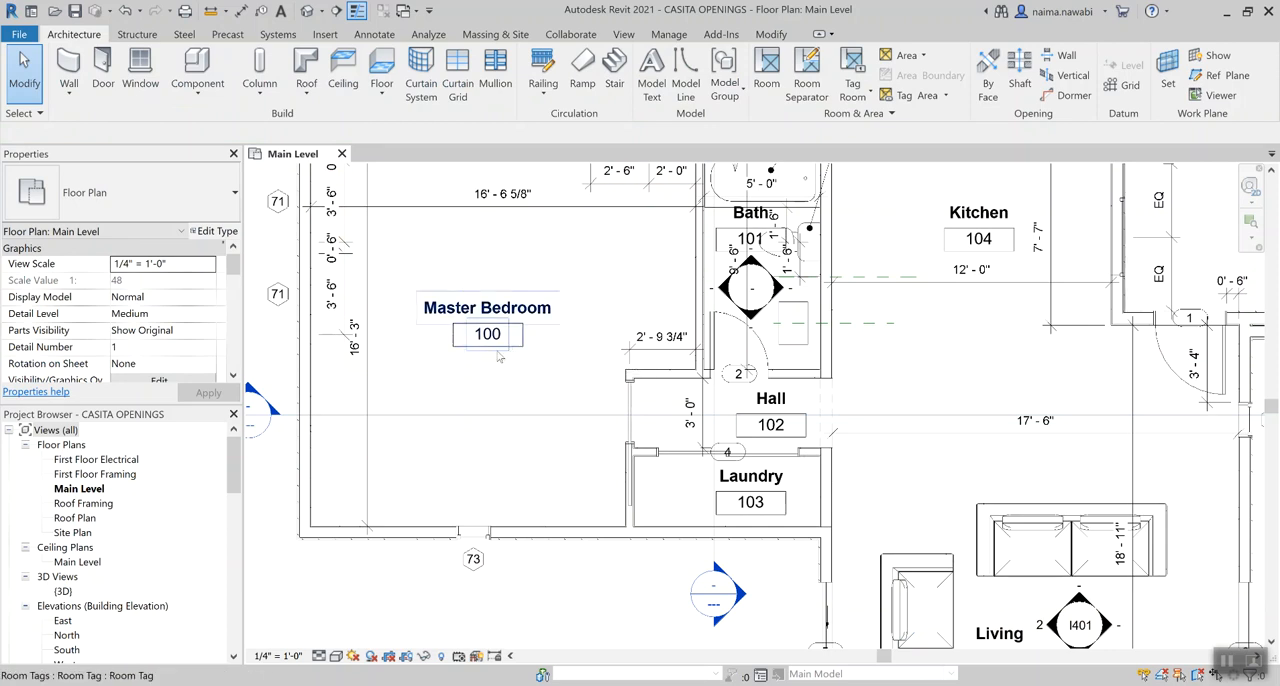
{"action": "scroll", "coordinate": [509, 352], "scroll_direction": "down", "scroll_amount": 2}
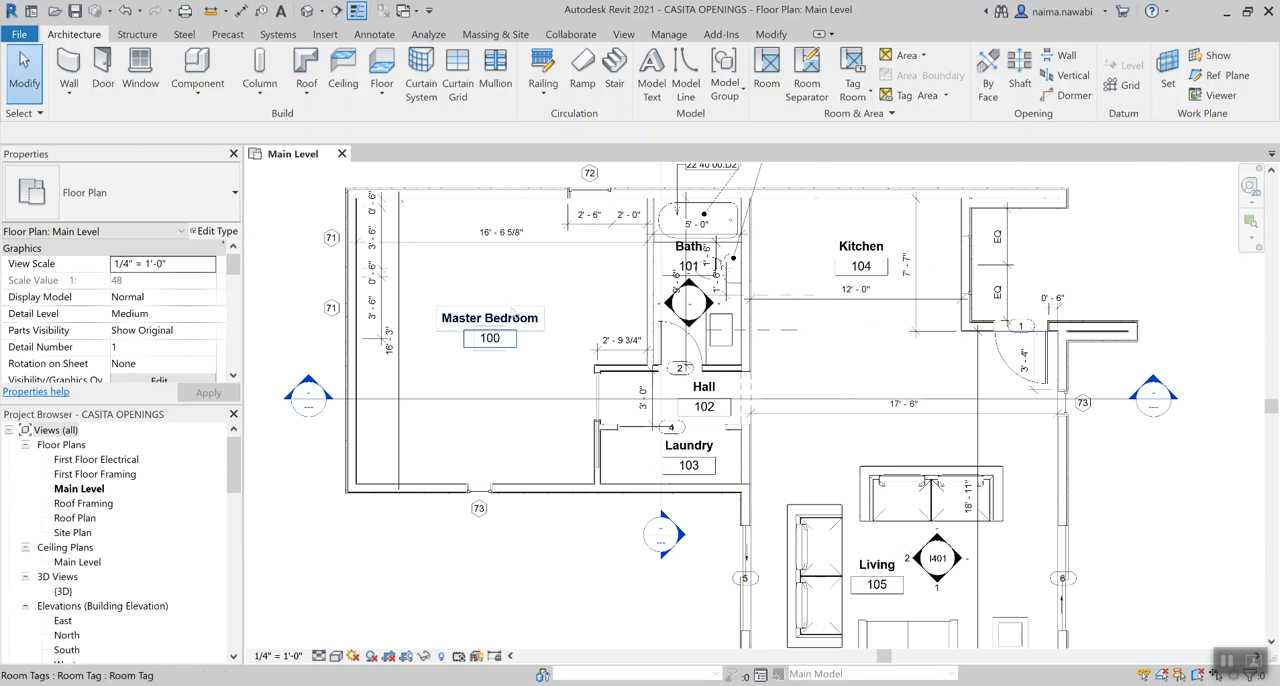
{"action": "scroll", "coordinate": [508, 322], "scroll_direction": "down", "scroll_amount": 2}
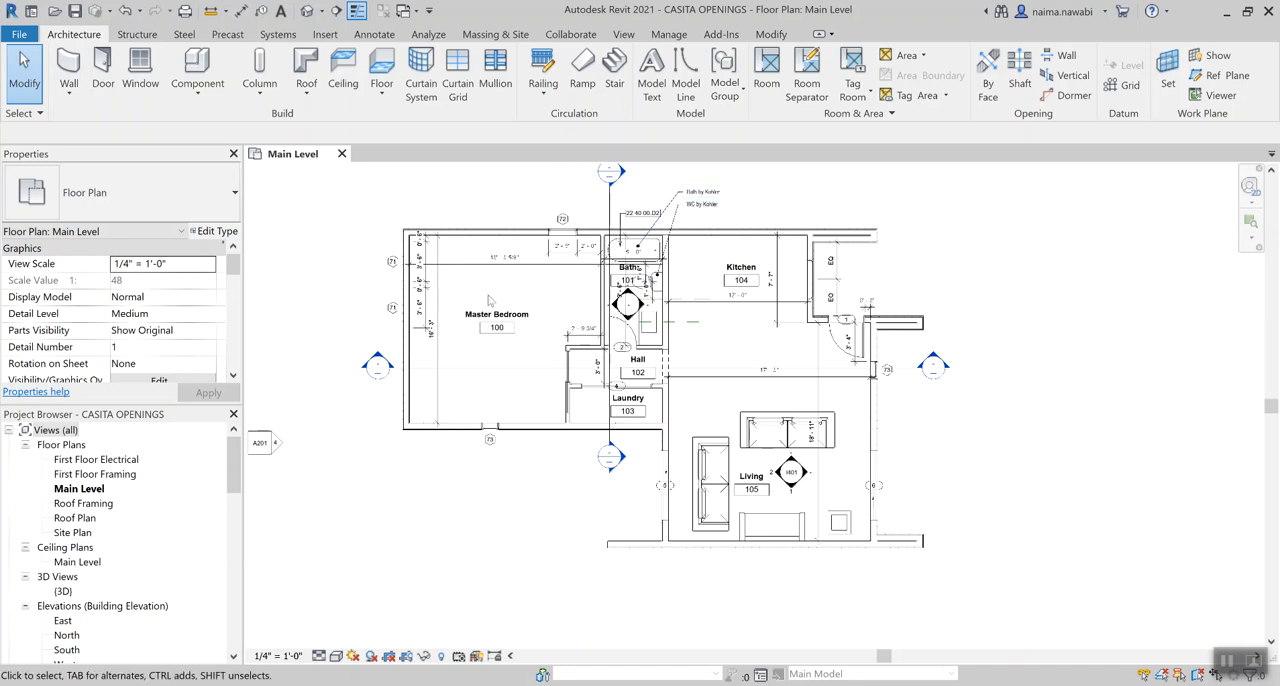
{"action": "scroll", "coordinate": [489, 298], "scroll_direction": "up", "scroll_amount": 2}
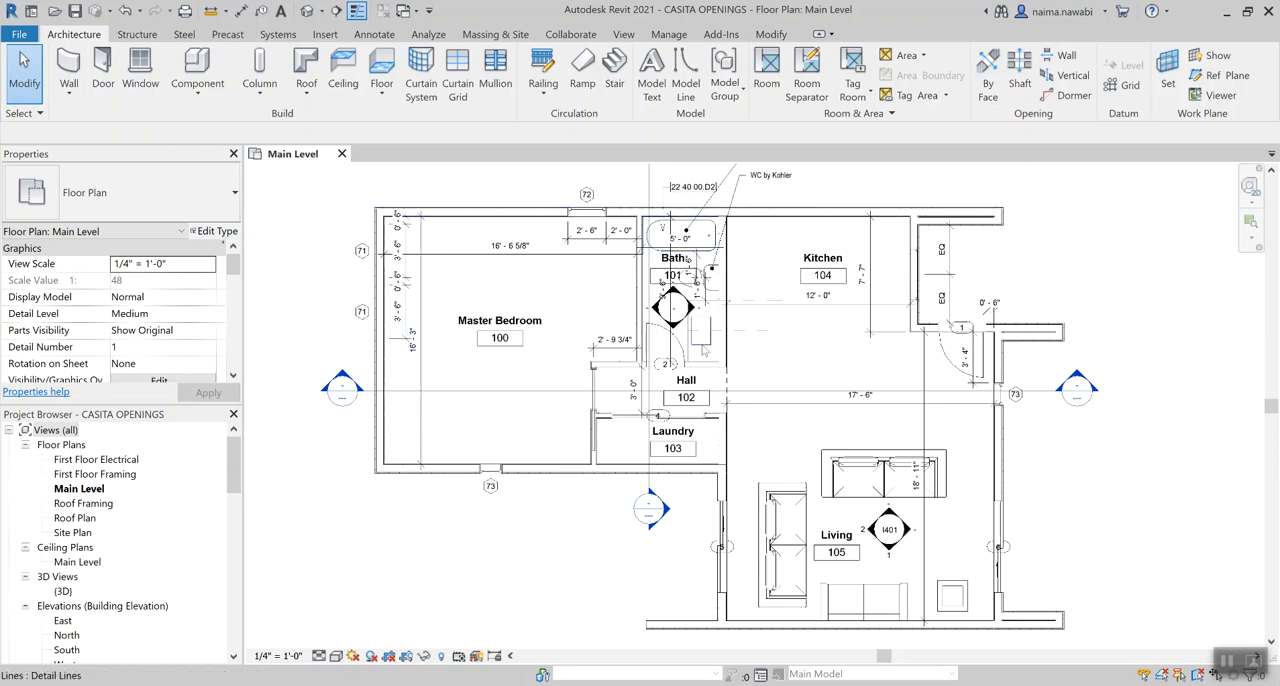
Change the Master Bedroom's room tag type to Room Tag With Area on the Main Level plan
{"action": "left_click", "coordinate": [527, 329]}
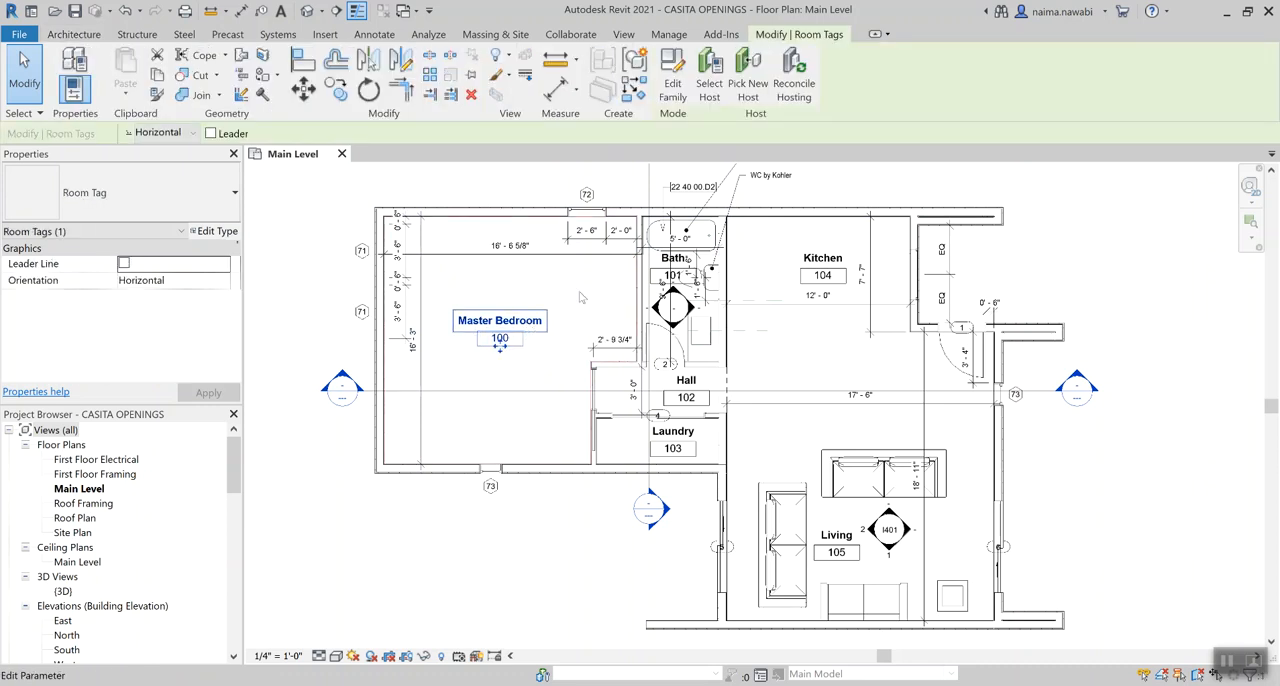
{"action": "left_click", "coordinate": [580, 296]}
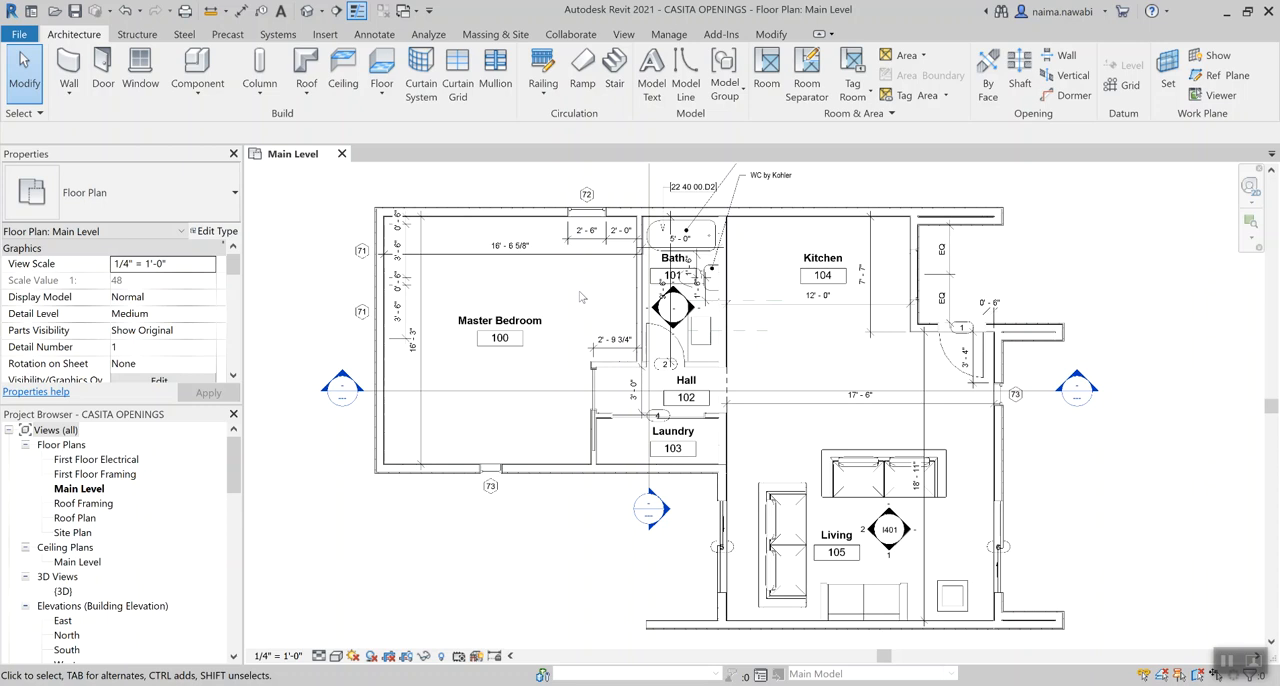
{"action": "left_click", "coordinate": [539, 323]}
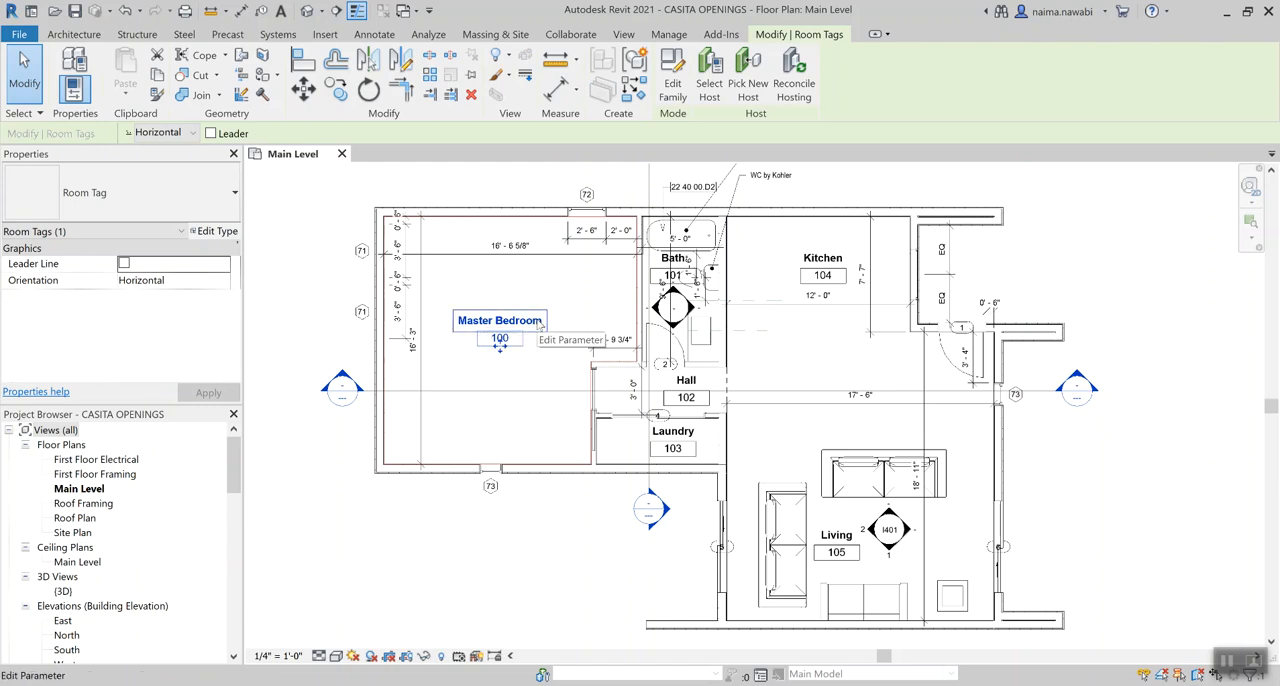
{"action": "left_click", "coordinate": [141, 192]}
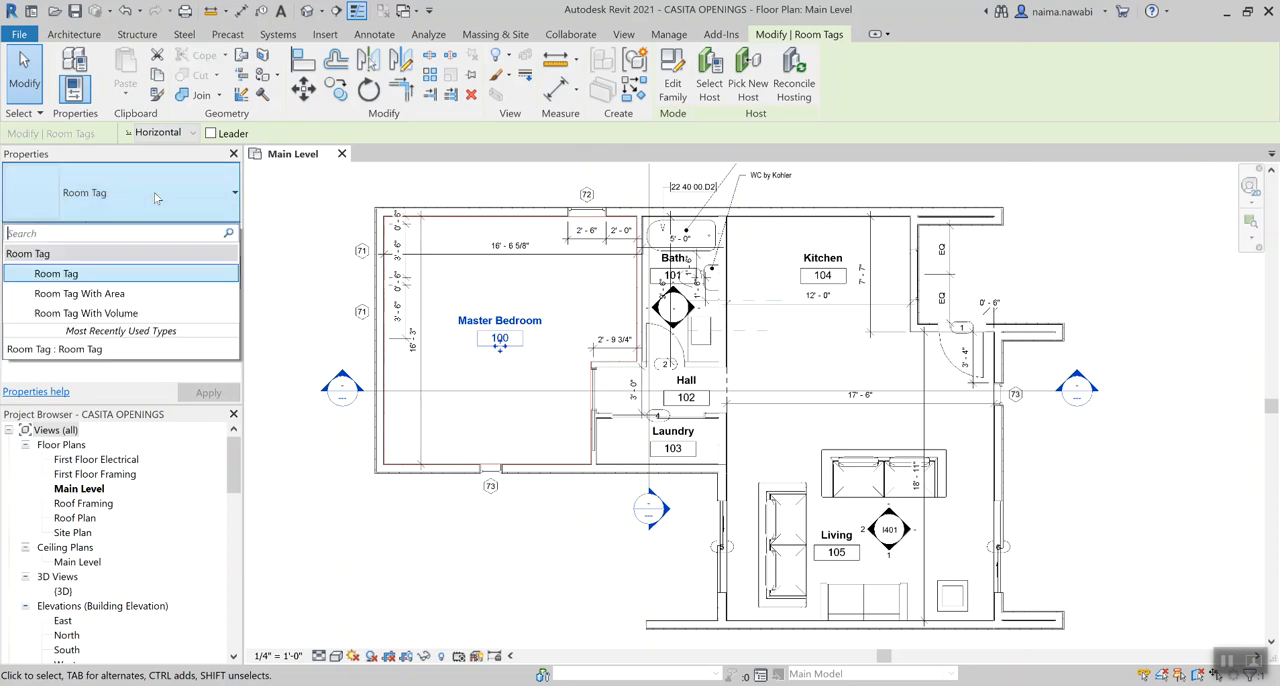
{"action": "left_click", "coordinate": [127, 298]}
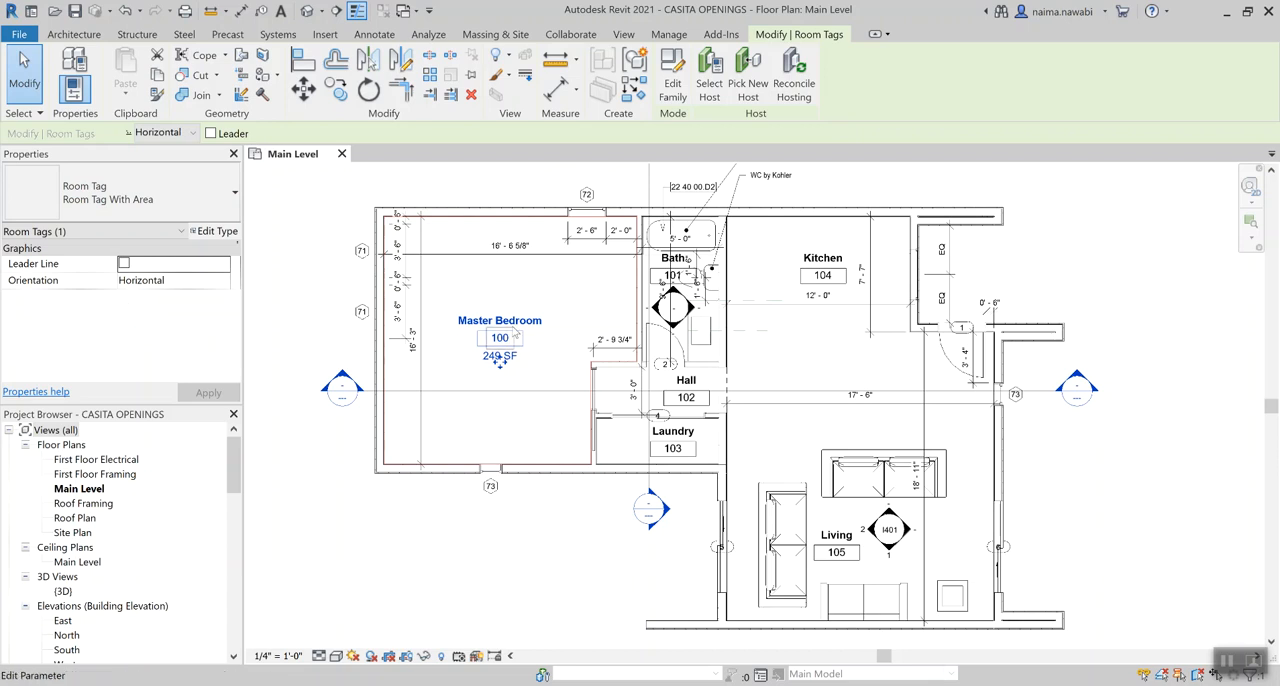
{"action": "key", "text": "Escape"}
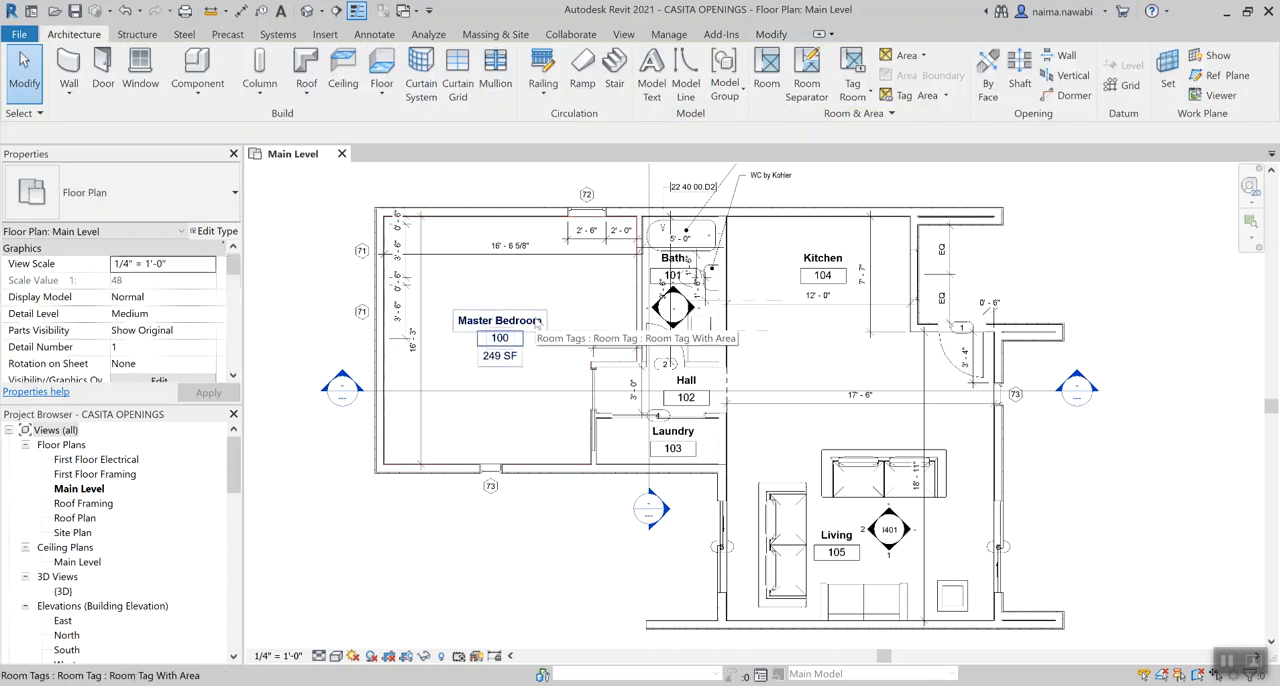